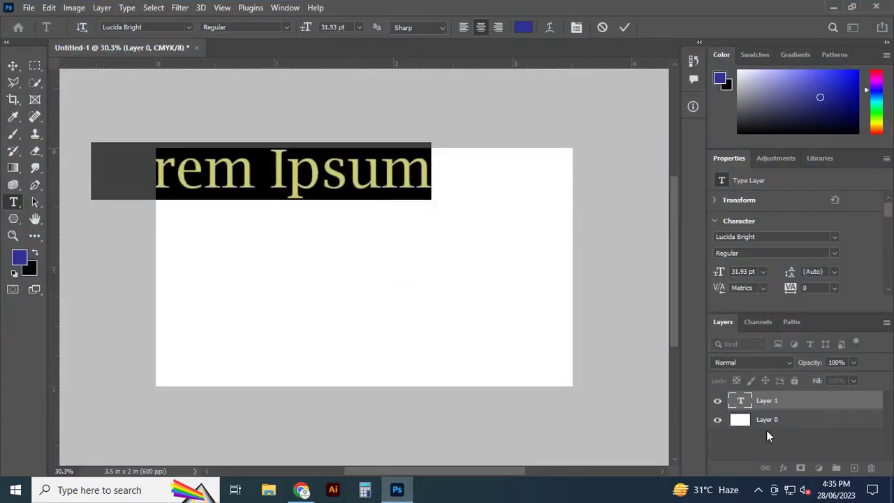
Replace the placeholder text with 'BEAUTY CARE' and commit the type layer.
{"action": "double_click", "coordinate": [741, 400]}
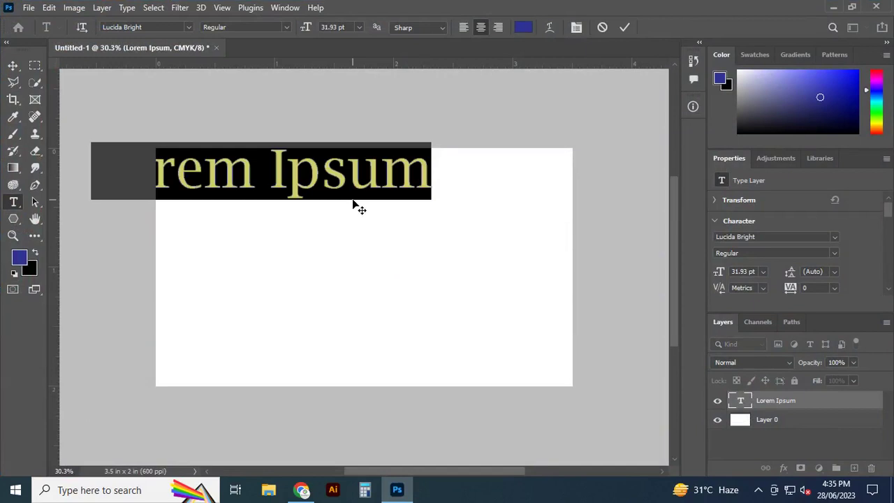
{"action": "type", "text": "BEA"}
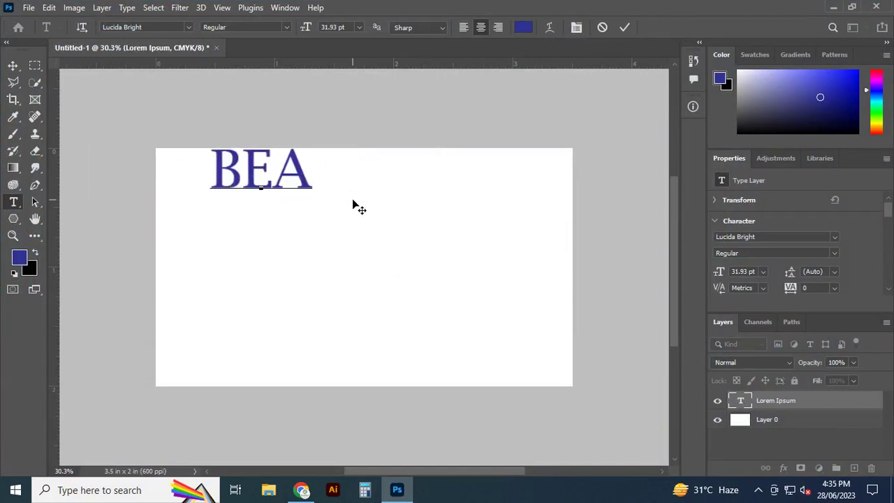
{"action": "type", "text": "UTY "}
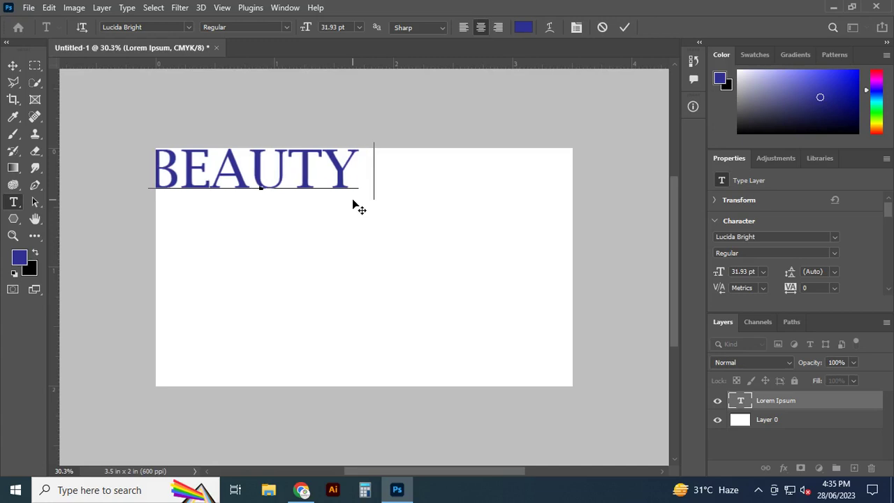
{"action": "type", "text": "CARE"}
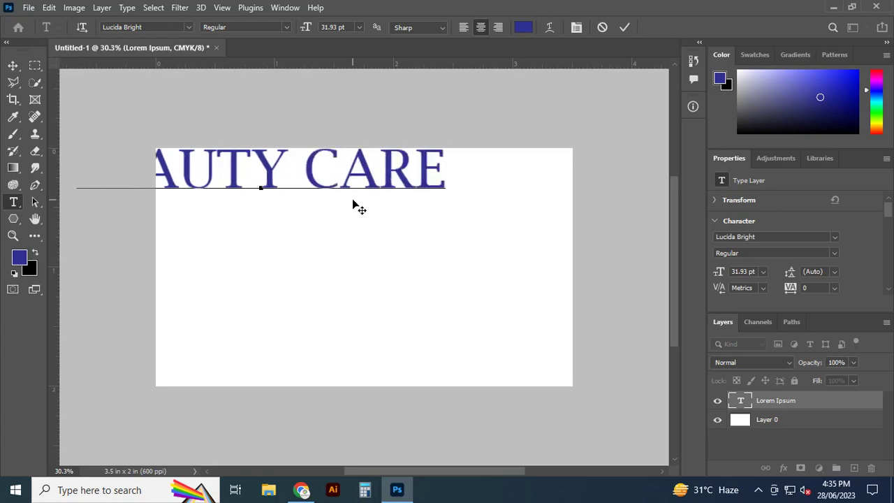
{"action": "left_click", "coordinate": [13, 65]}
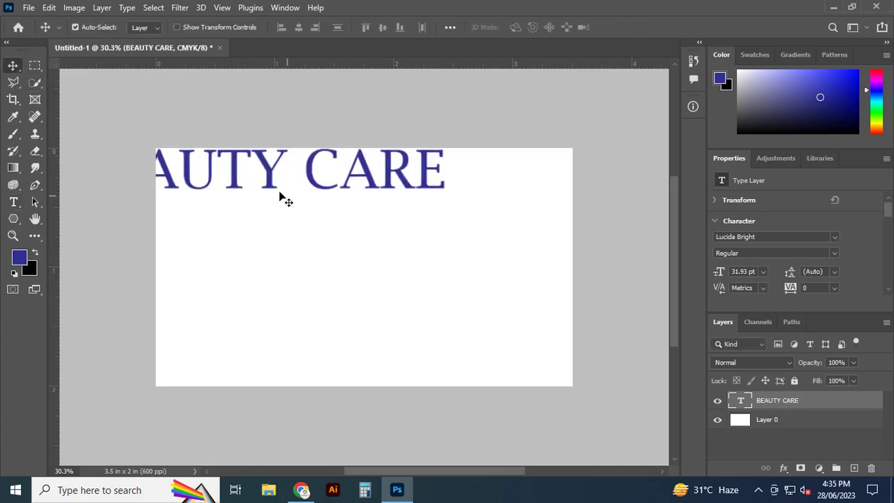
Scale the heading to 73.68%, place it near the top, and duplicate it below.
{"action": "left_click_drag", "start_coordinate": [271, 183], "coordinate": [385, 239]}
{"action": "key", "text": "ctrl+t"}
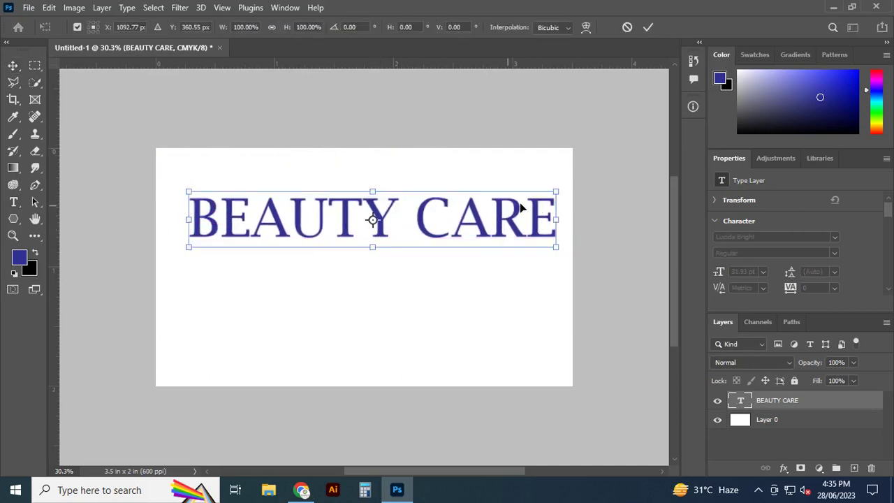
{"action": "left_click_drag", "start_coordinate": [556, 191], "coordinate": [509, 201]}
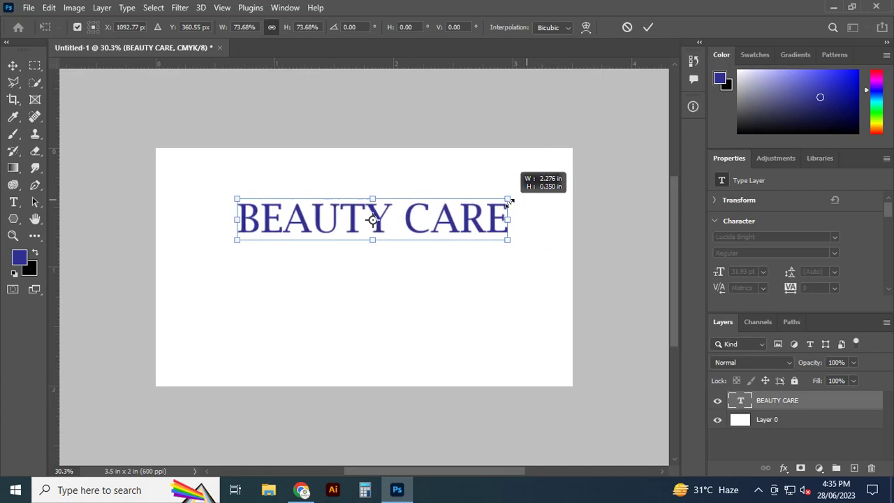
{"action": "mouse_move", "coordinate": [481, 235]}
{"action": "left_mouse_down"}
{"action": "mouse_move", "coordinate": [467, 221]}
{"action": "mouse_move", "coordinate": [474, 217]}
{"action": "left_mouse_up"}
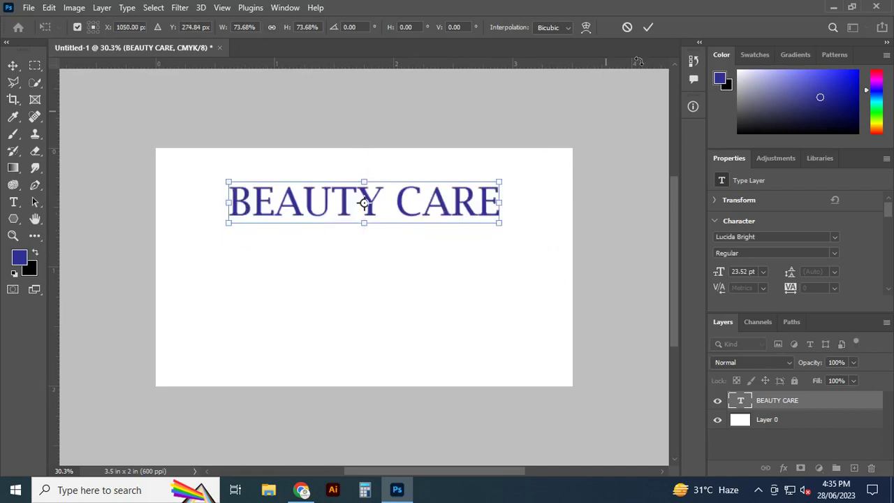
{"action": "left_click", "coordinate": [648, 28]}
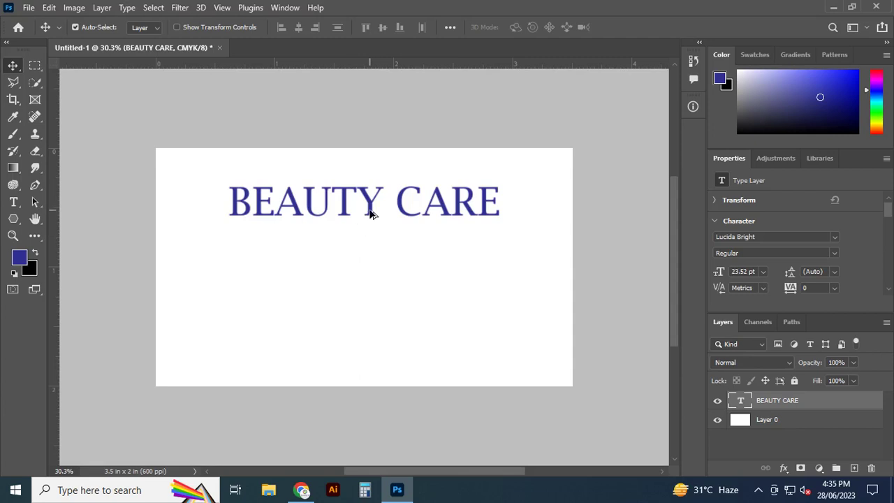
{"action": "left_click_drag", "start_coordinate": [371, 217], "coordinate": [370, 260]}
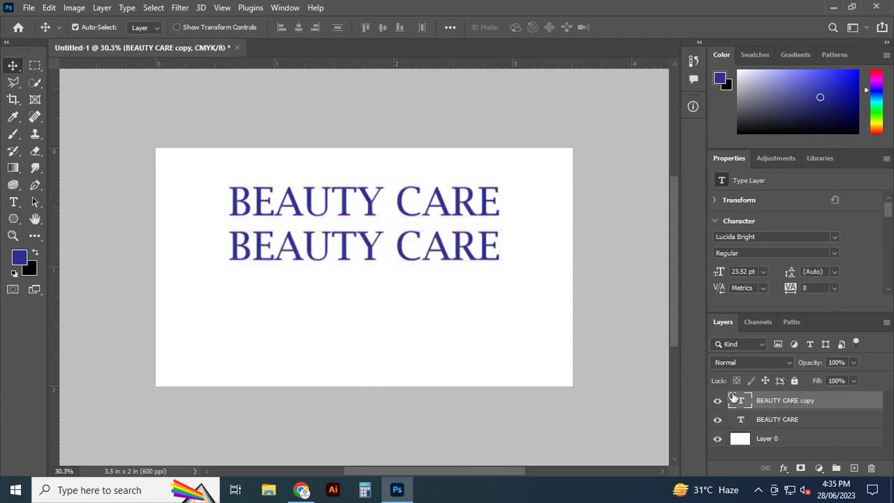
Replace the copied heading with four lines: MAKE - UP, HAIR TREATMENT, SKIN TREATMENT, SEMI PERMANET MAKEUP.
{"action": "double_click", "coordinate": [740, 400]}
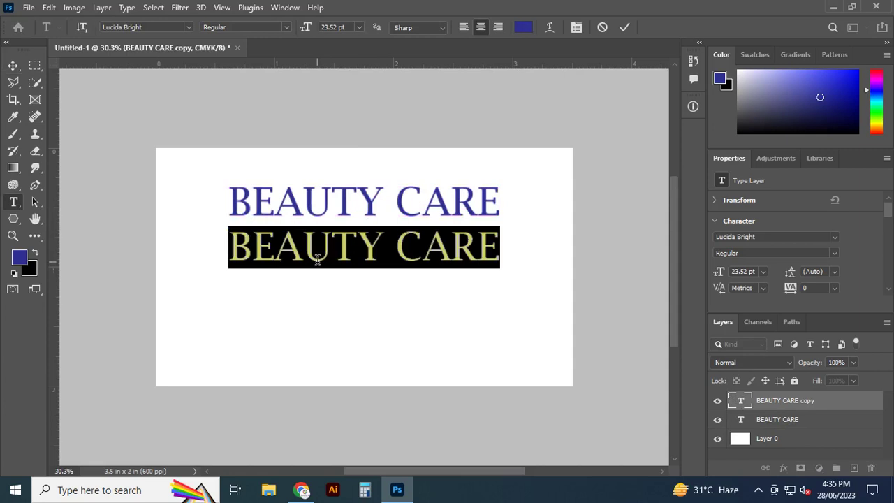
{"action": "type", "text": "MA"}
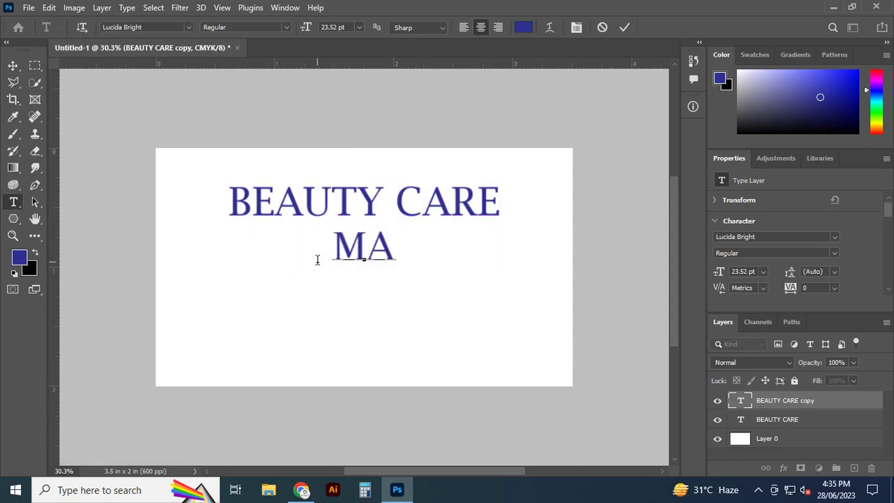
{"action": "type", "text": "KE "}
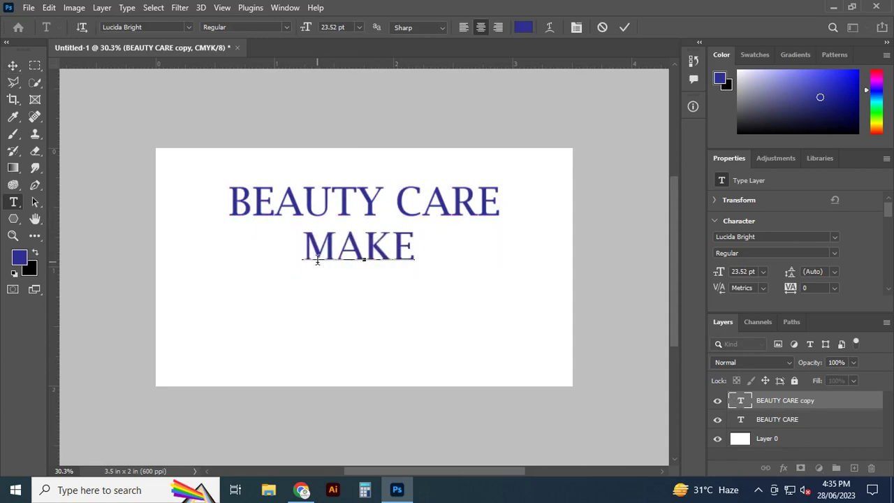
{"action": "type", "text": "- UP"}
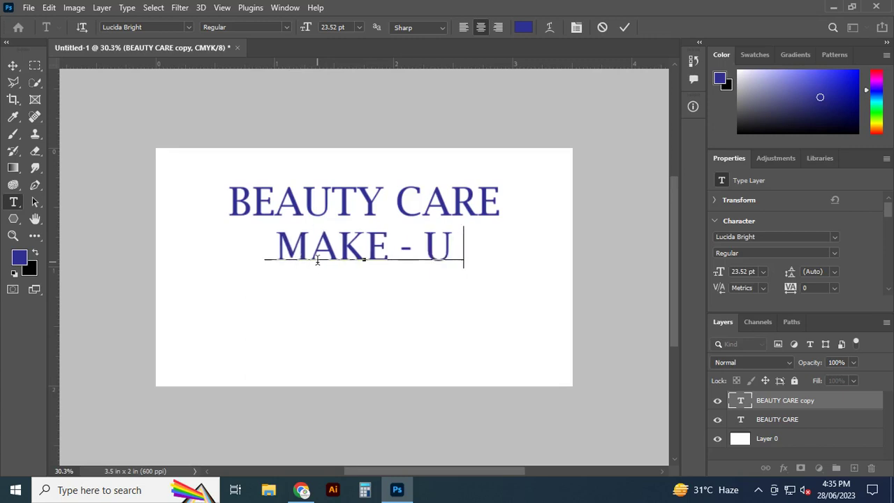
{"action": "key", "text": "Return"}
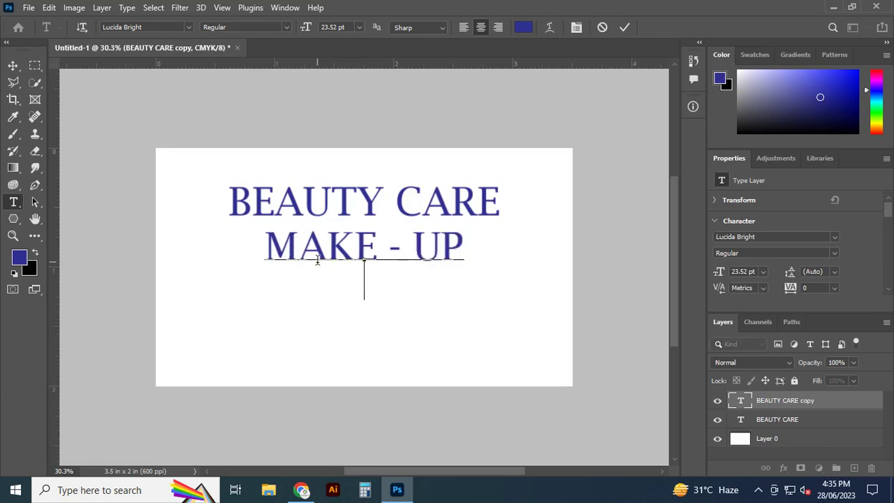
{"action": "type", "text": "HAIR"}
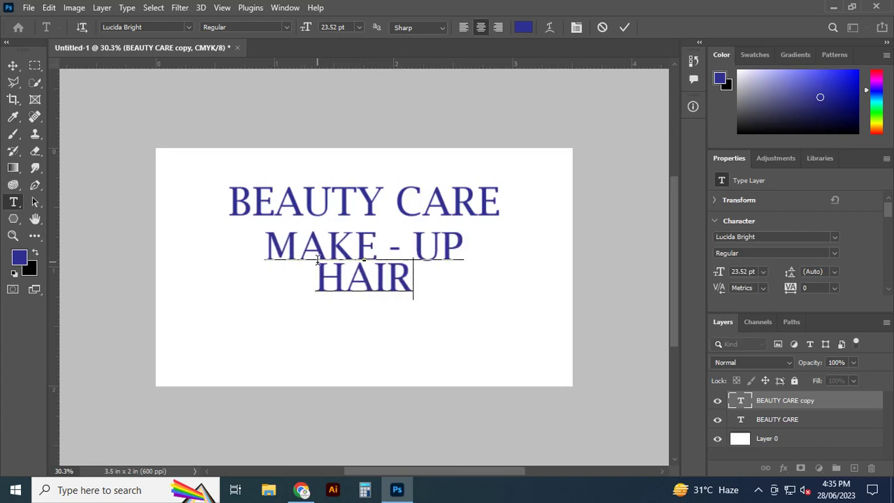
{"action": "type", "text": " TR"}
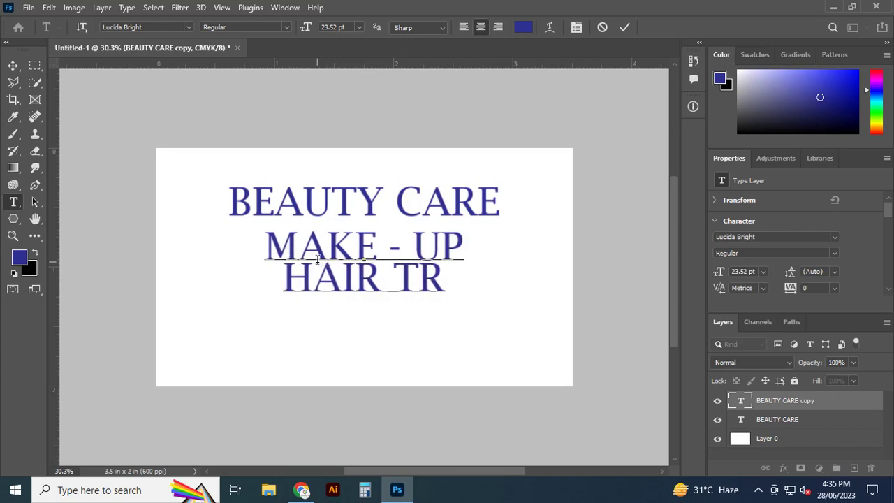
{"action": "type", "text": "E"}
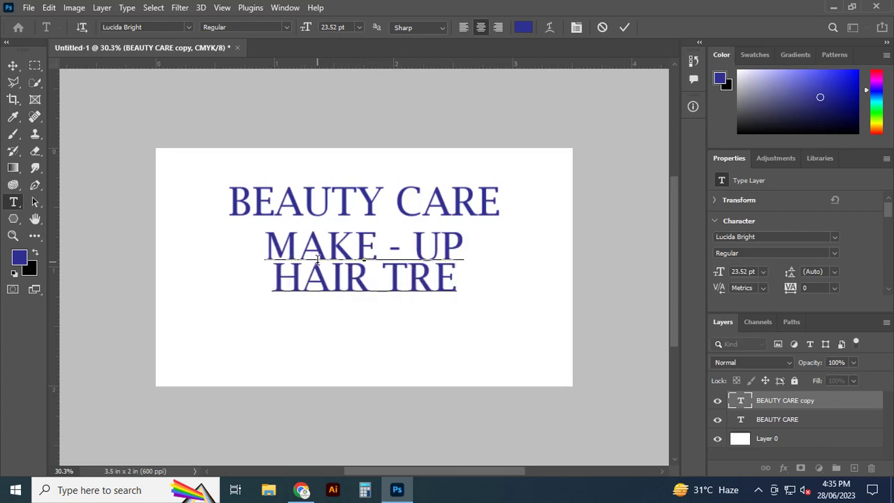
{"action": "type", "text": "ATMENT"}
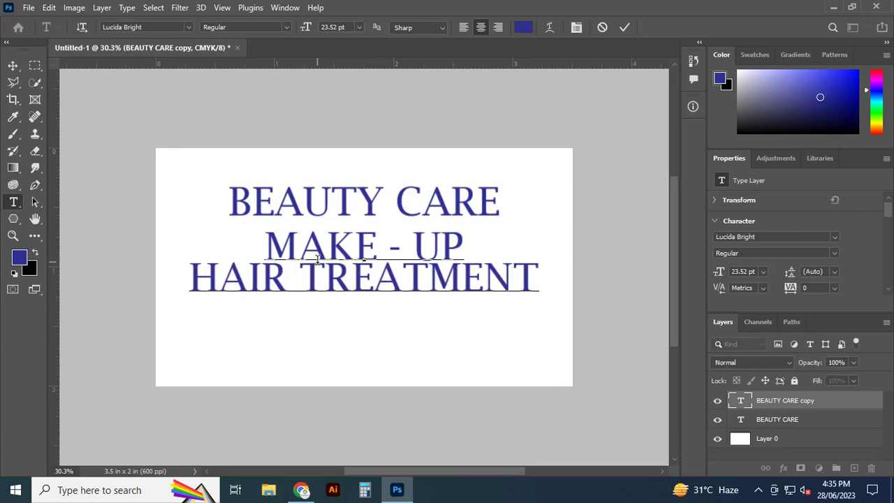
{"action": "key", "text": "Return"}
{"action": "type", "text": "SK"}
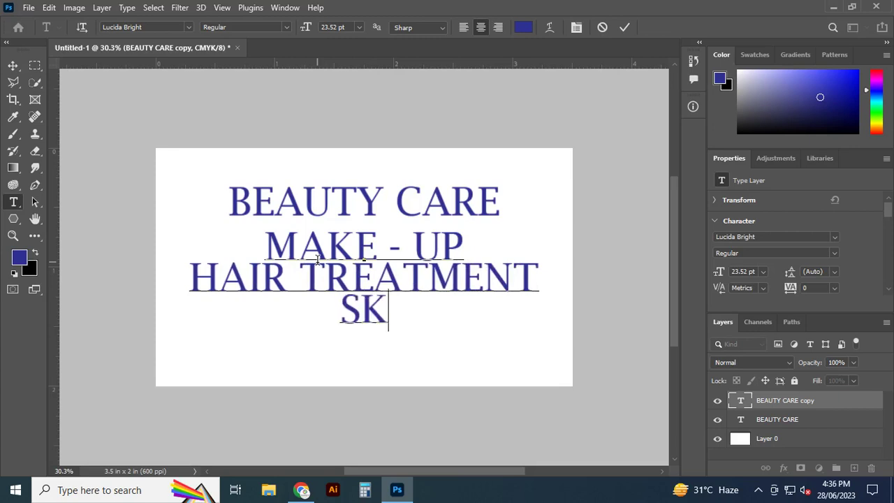
{"action": "type", "text": "IN T"}
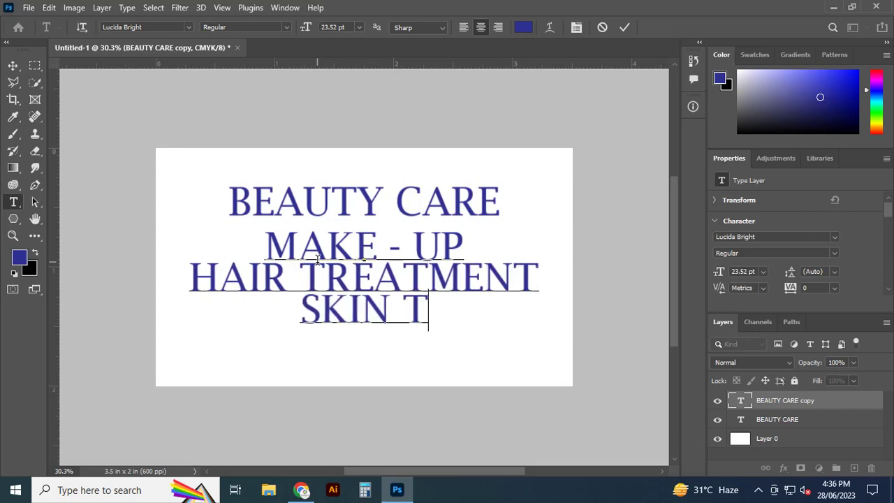
{"action": "type", "text": "REATMENT"}
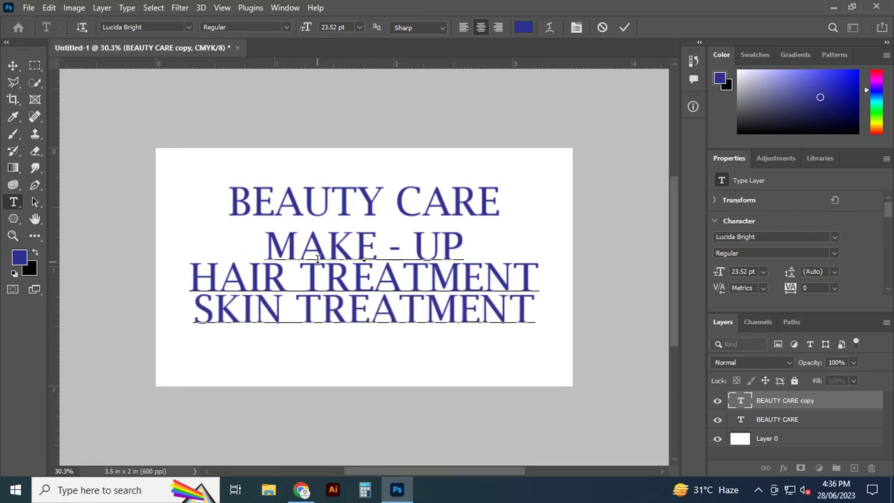
{"action": "key", "text": "Return"}
{"action": "type", "text": "SE"}
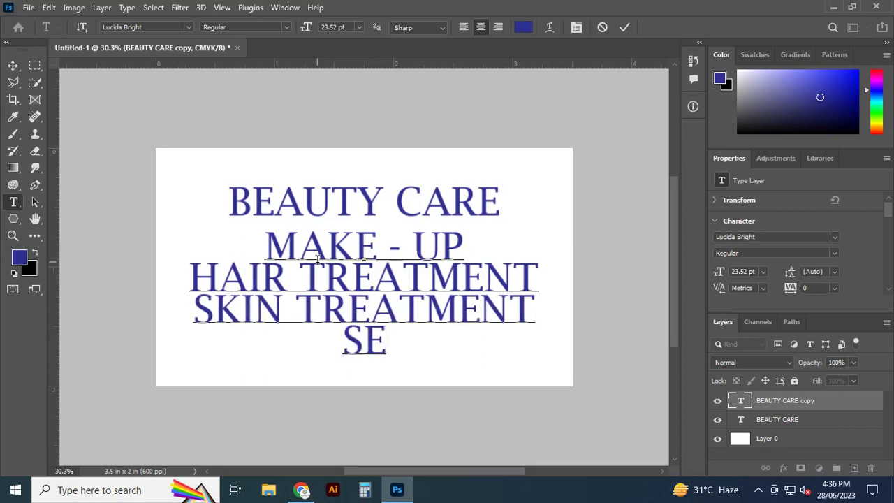
{"action": "type", "text": "MI"}
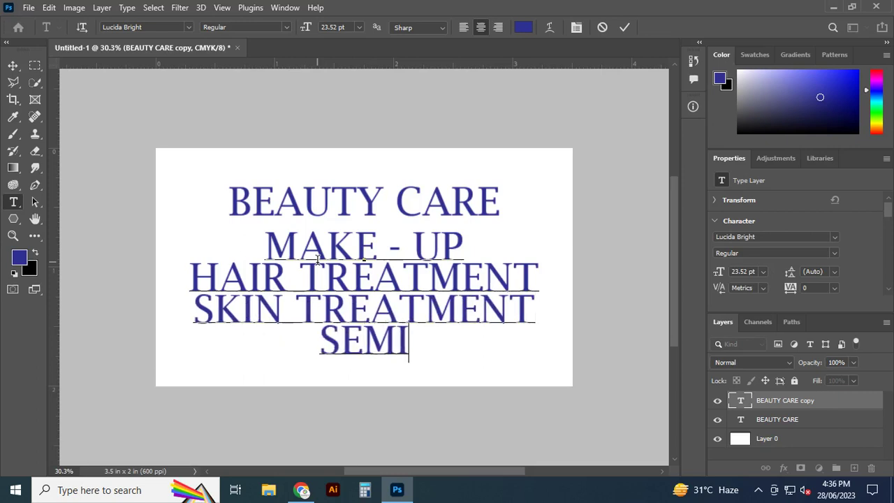
{"action": "type", "text": " PER"}
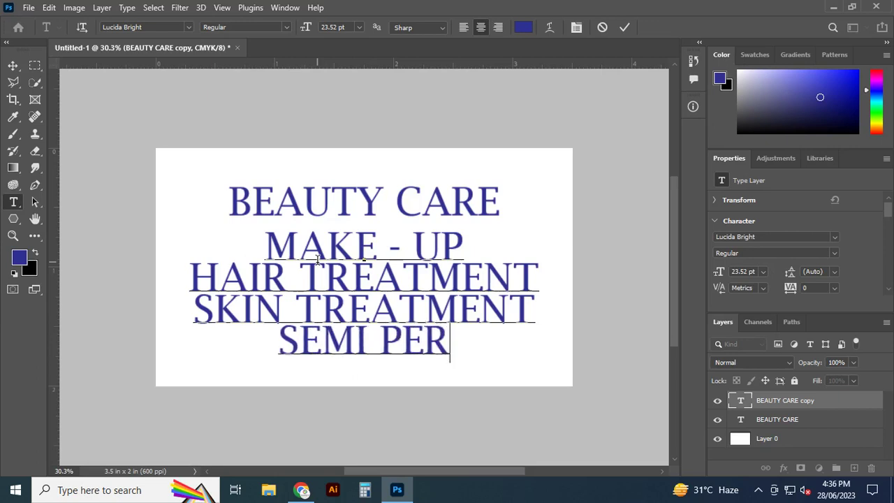
{"action": "type", "text": "MANET "}
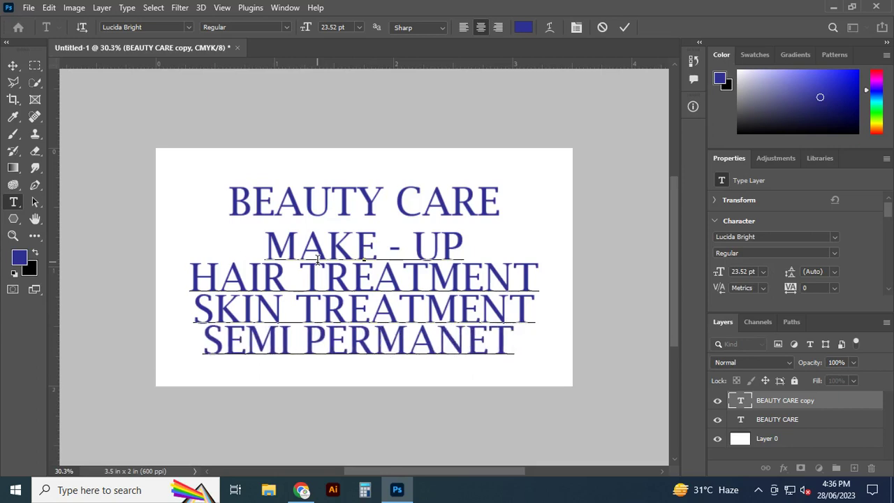
{"action": "type", "text": "MAKE"}
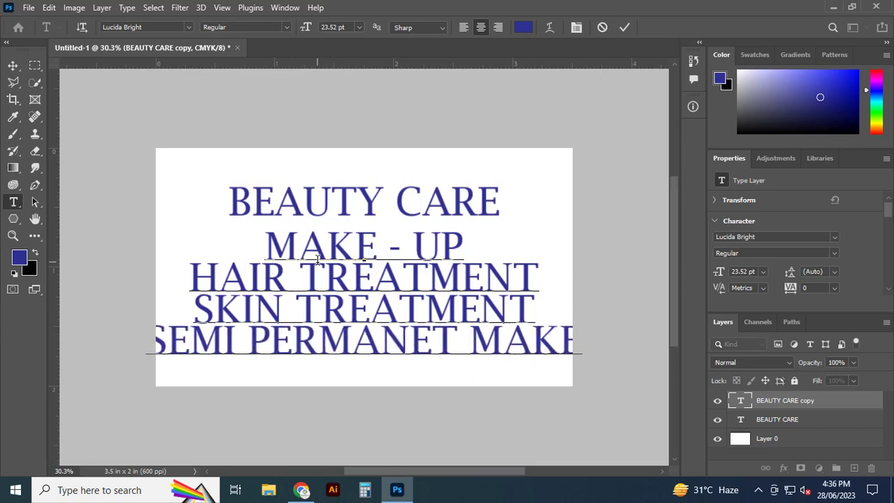
{"action": "type", "text": "U"}
{"action": "type", "text": "P"}
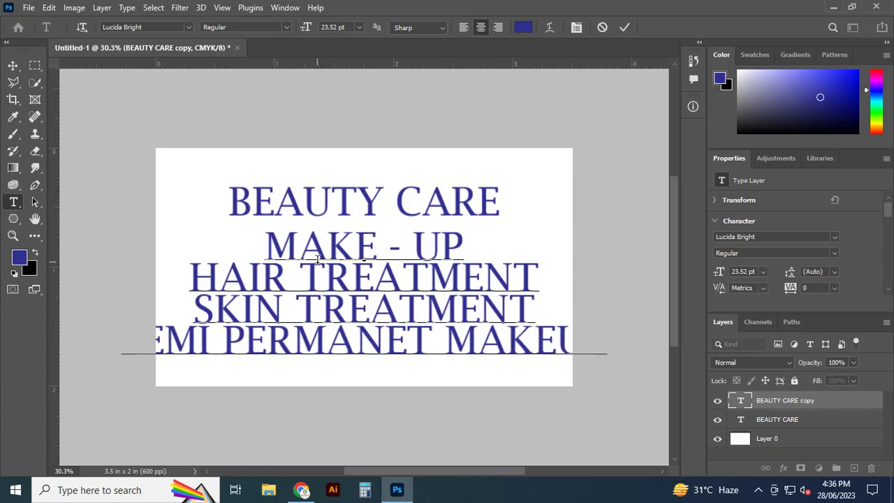
Colour the services list bright magenta and commit the text.
{"action": "key", "text": "shift+Left"}
{"action": "key", "text": "shift+Left"}
{"action": "key", "text": "shift+Left"}
{"action": "key", "text": "shift+Left"}
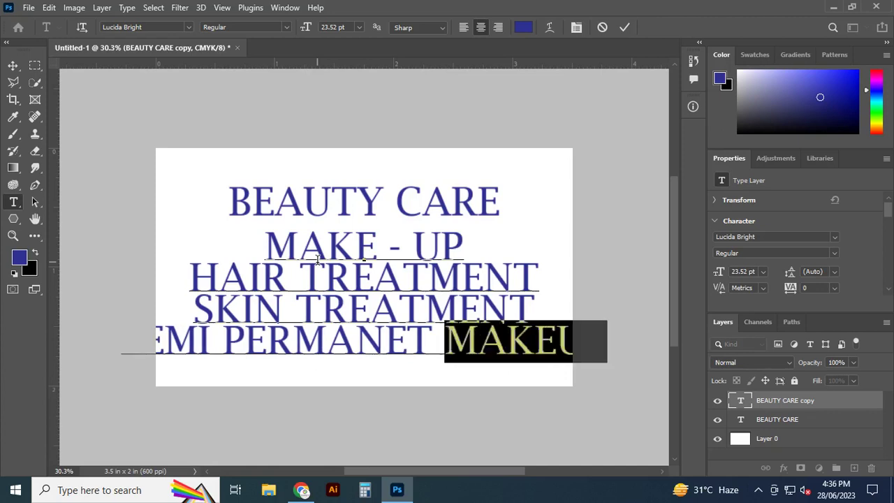
{"action": "key", "text": "shift+Left"}
{"action": "key", "text": "shift+Left"}
{"action": "key", "text": "shift+Left"}
{"action": "key", "text": "shift+Left"}
{"action": "key", "text": "shift+Left"}
{"action": "key", "text": "shift+Left"}
{"action": "key", "text": "shift+Left"}
{"action": "key", "text": "shift+Left"}
{"action": "key", "text": "shift+Left"}
{"action": "key", "text": "shift+Left"}
{"action": "key", "text": "shift+Left"}
{"action": "key", "text": "shift+Left"}
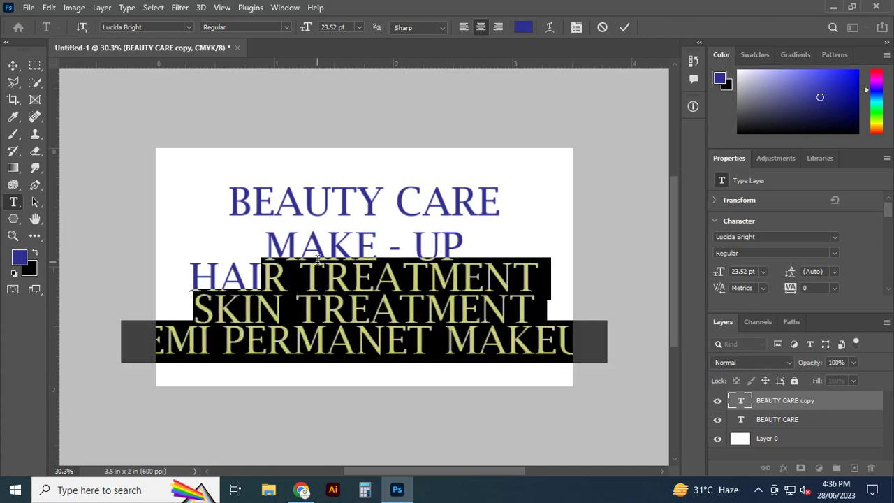
{"action": "key", "text": "shift+Left"}
{"action": "key", "text": "shift+Left"}
{"action": "key", "text": "shift+Left"}
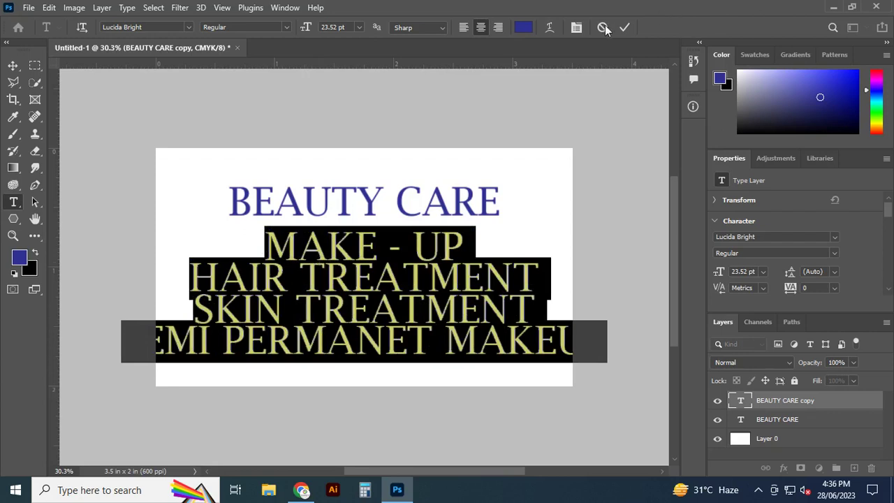
{"action": "left_click", "coordinate": [524, 28]}
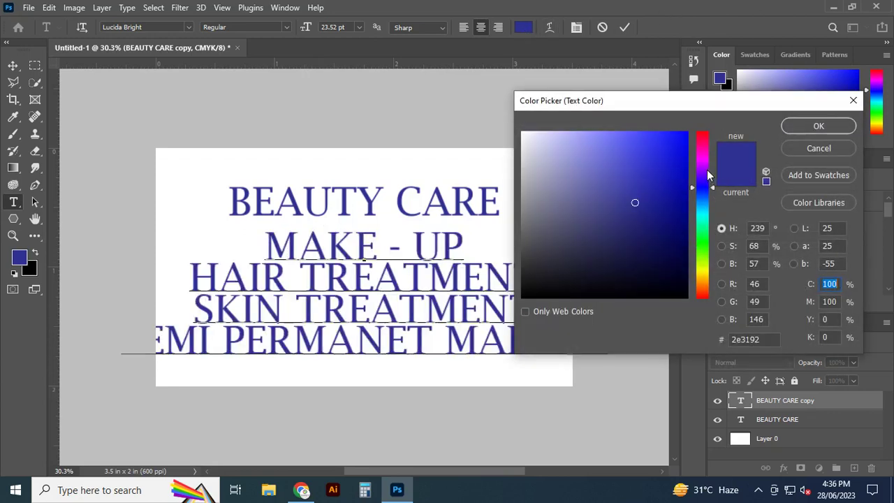
{"action": "left_click_drag", "start_coordinate": [707, 175], "coordinate": [707, 158]}
{"action": "left_click", "coordinate": [687, 132]}
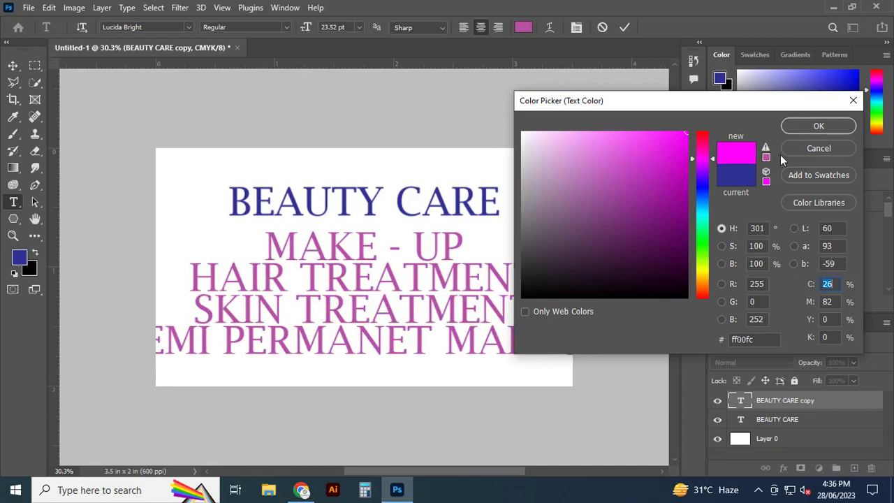
{"action": "left_click", "coordinate": [819, 125]}
{"action": "left_click", "coordinate": [626, 27]}
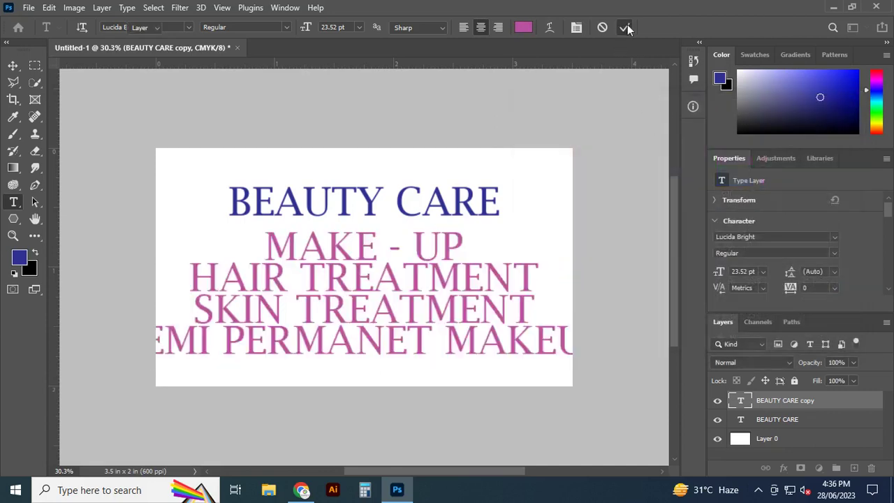
{"action": "key", "text": "v"}
{"action": "key", "text": "ctrl+t"}
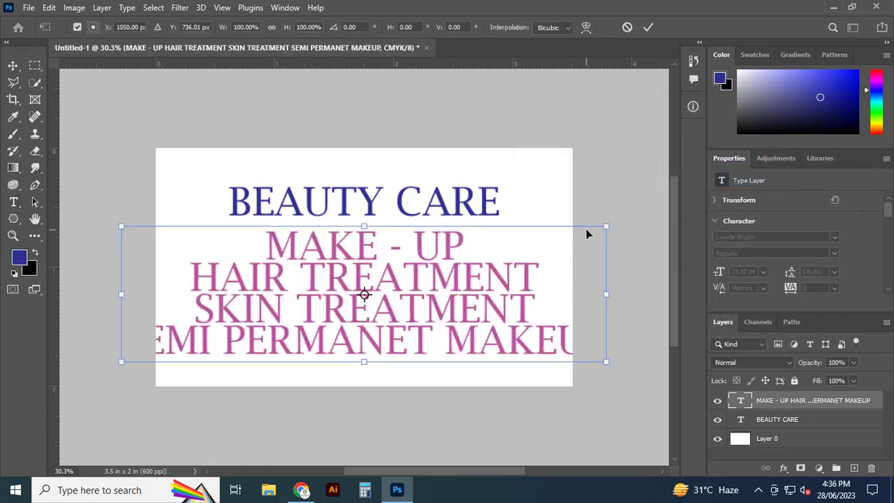
Shrink the services list to 80.40% (18.91 pt) and nudge it up onto the card.
{"action": "left_click_drag", "start_coordinate": [602, 228], "coordinate": [559, 240]}
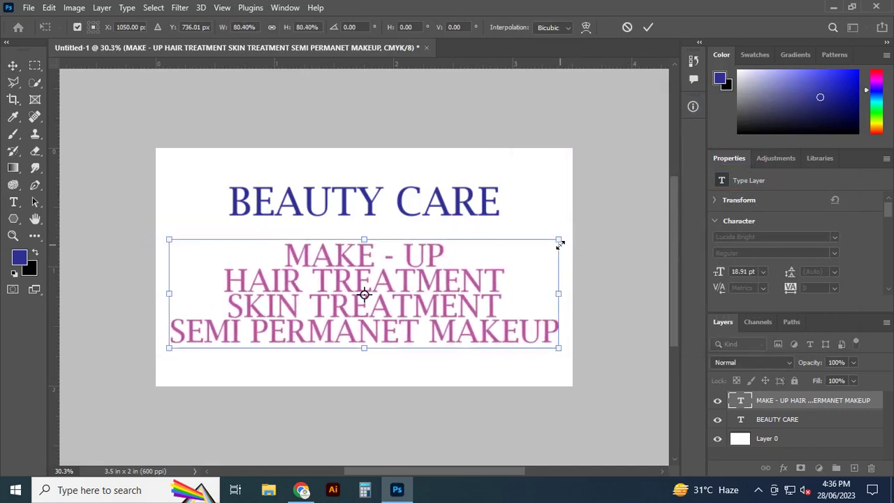
{"action": "left_click", "coordinate": [649, 27]}
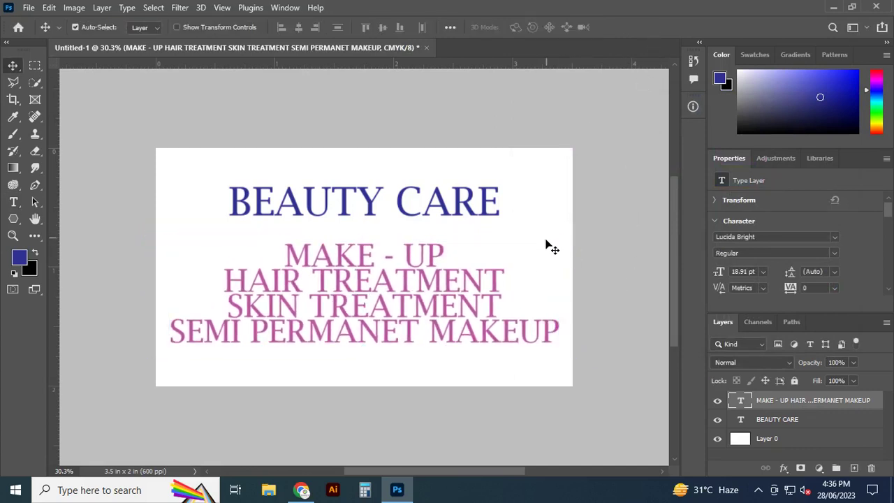
{"action": "left_click_drag", "start_coordinate": [514, 337], "coordinate": [515, 327]}
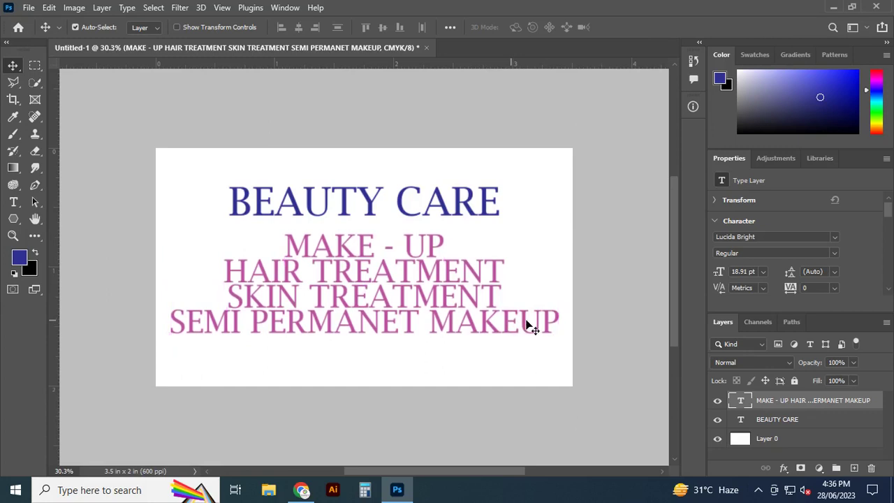
Reset the services list's character formatting to defaults.
{"action": "double_click", "coordinate": [741, 401]}
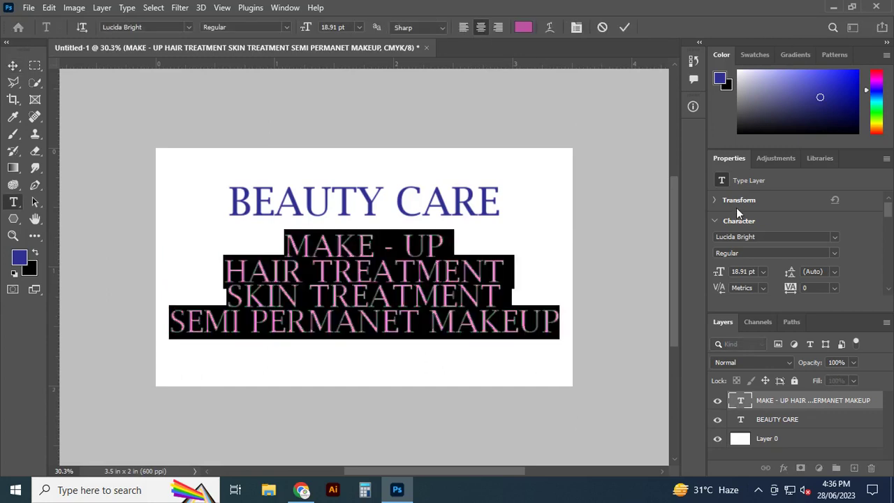
{"action": "left_click", "coordinate": [577, 28]}
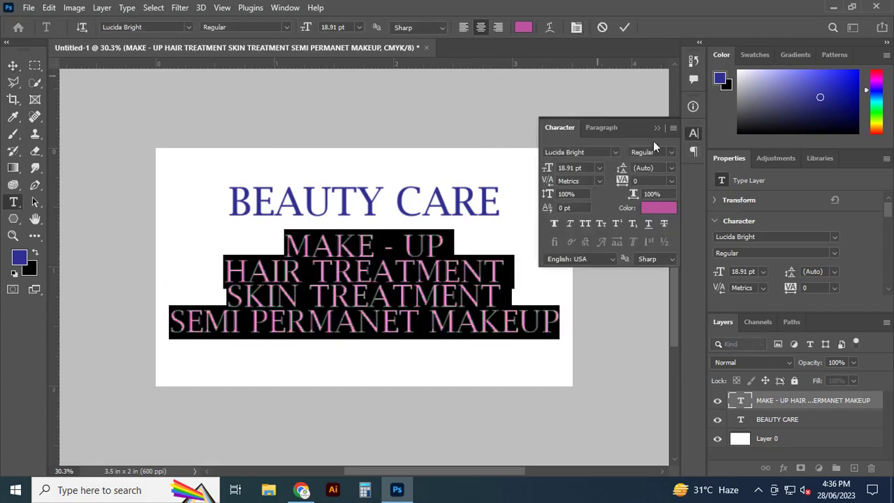
{"action": "left_click", "coordinate": [673, 128]}
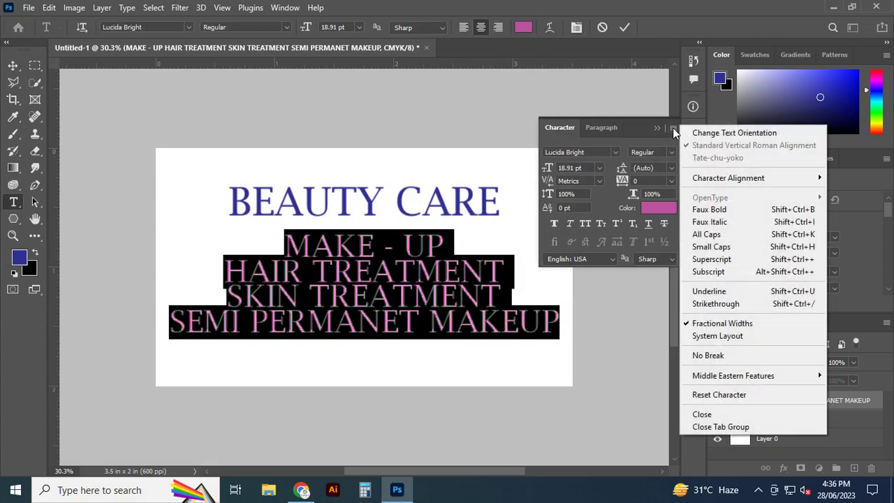
{"action": "left_click", "coordinate": [719, 395]}
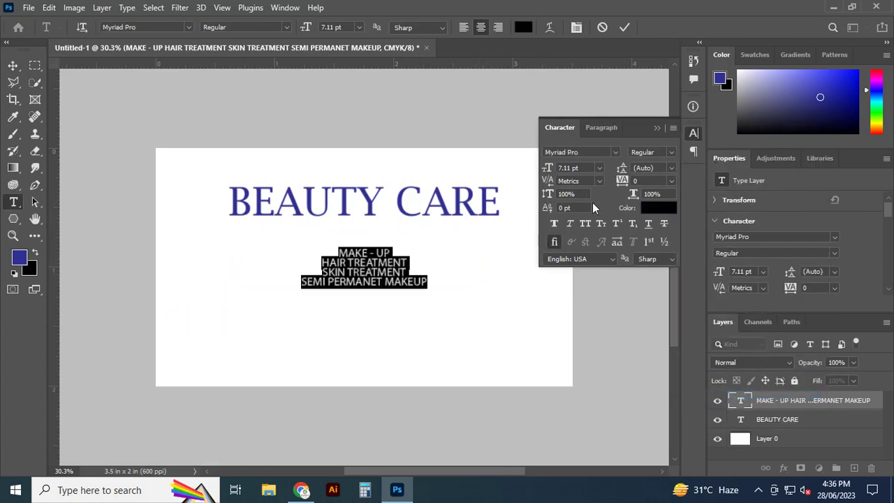
{"action": "left_click", "coordinate": [624, 28]}
Enlarge the services list to about 231% (16.42 pt) and shift it slightly lower.
{"action": "key", "text": "v"}
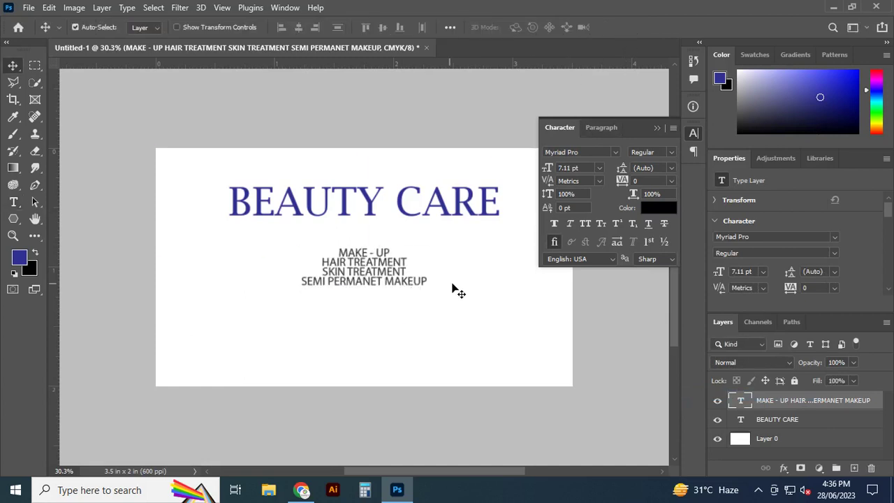
{"action": "key", "text": "ctrl+t"}
{"action": "left_click_drag", "start_coordinate": [426, 288], "coordinate": [508, 316]}
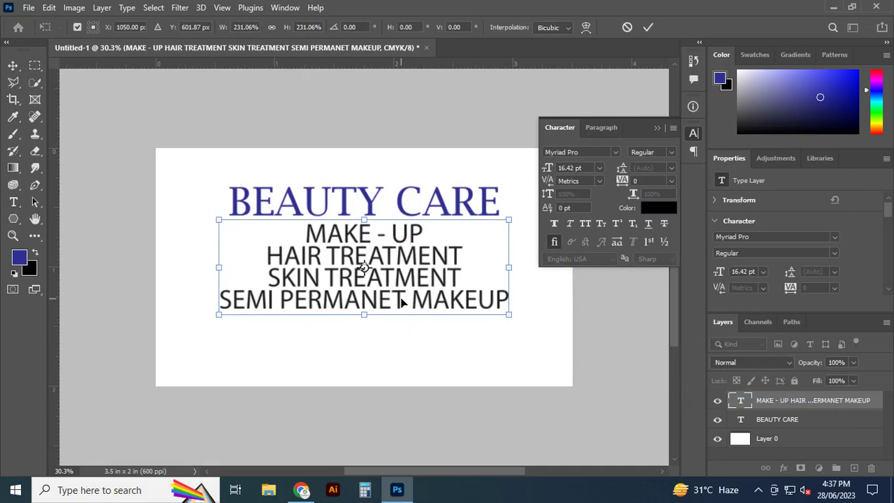
{"action": "left_click_drag", "start_coordinate": [400, 302], "coordinate": [400, 313]}
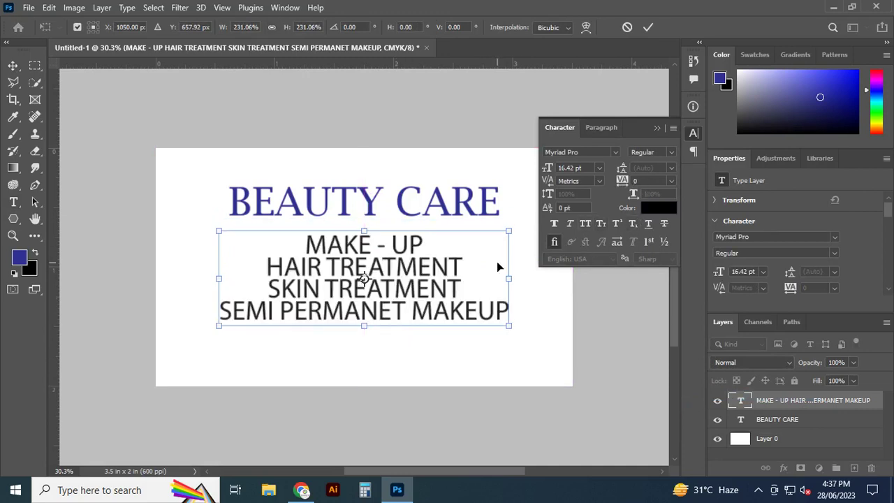
{"action": "left_click", "coordinate": [648, 27]}
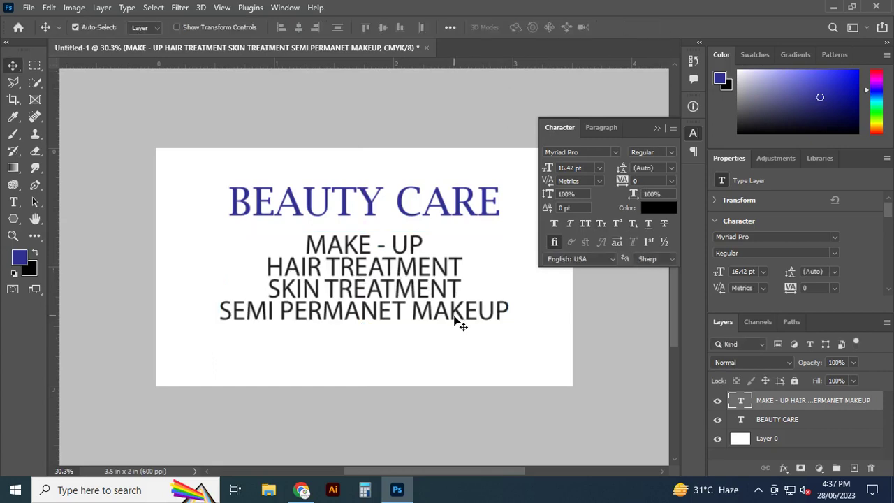
Set the services list's line spacing to 19 pt.
{"action": "double_click", "coordinate": [742, 404]}
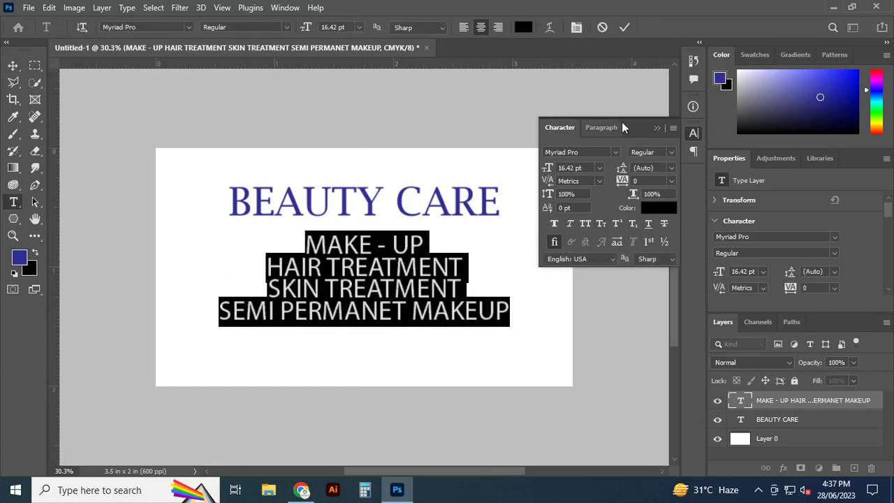
{"action": "left_click", "coordinate": [670, 169]}
{"action": "left_click", "coordinate": [651, 196]}
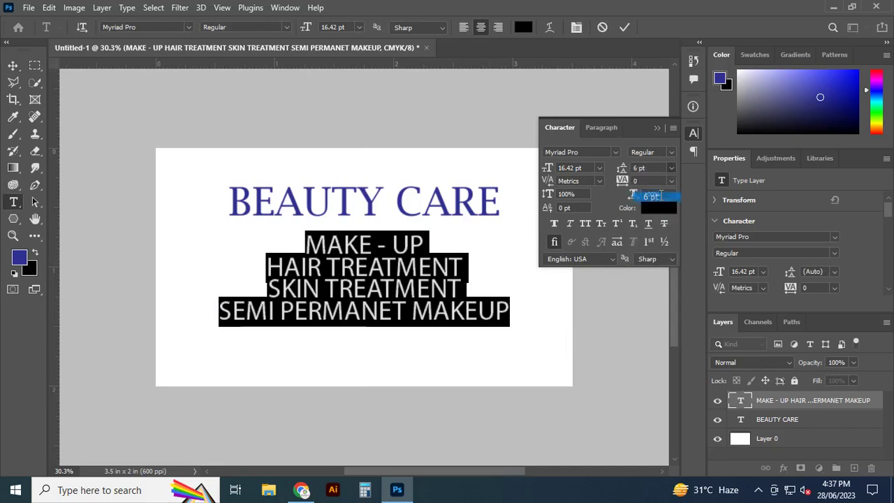
{"action": "key", "text": "ctrl+z"}
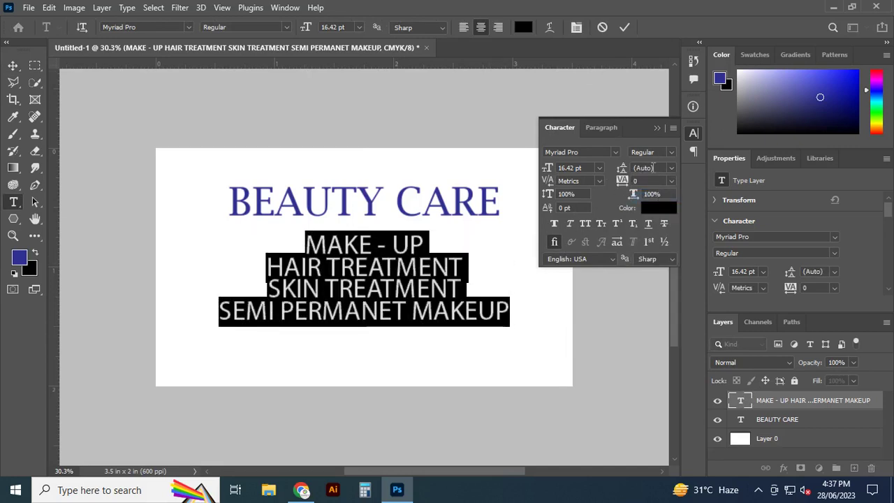
{"action": "type", "text": "20"}
{"action": "key", "text": "Return"}
{"action": "key", "text": "Down"}
{"action": "left_click", "coordinate": [625, 26]}
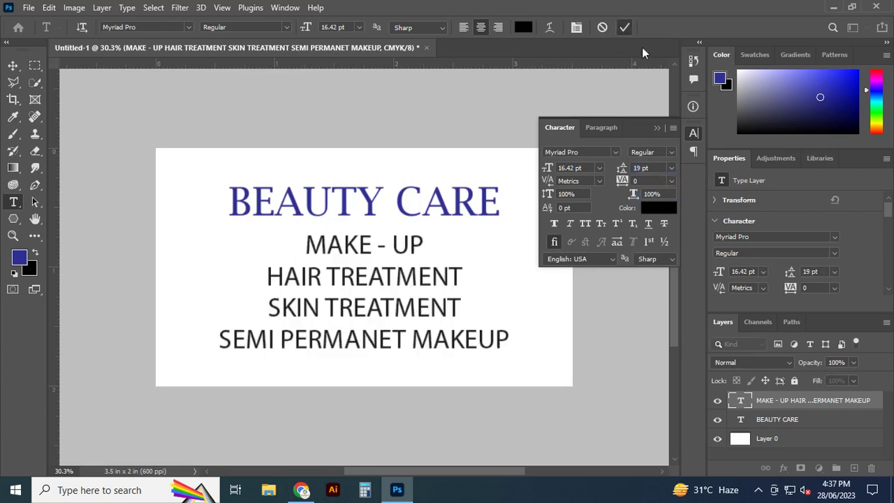
Change the services text colour to magenta.
{"action": "left_click", "coordinate": [659, 207]}
{"action": "left_click", "coordinate": [663, 209]}
{"action": "left_click_drag", "start_coordinate": [662, 208], "coordinate": [684, 132]}
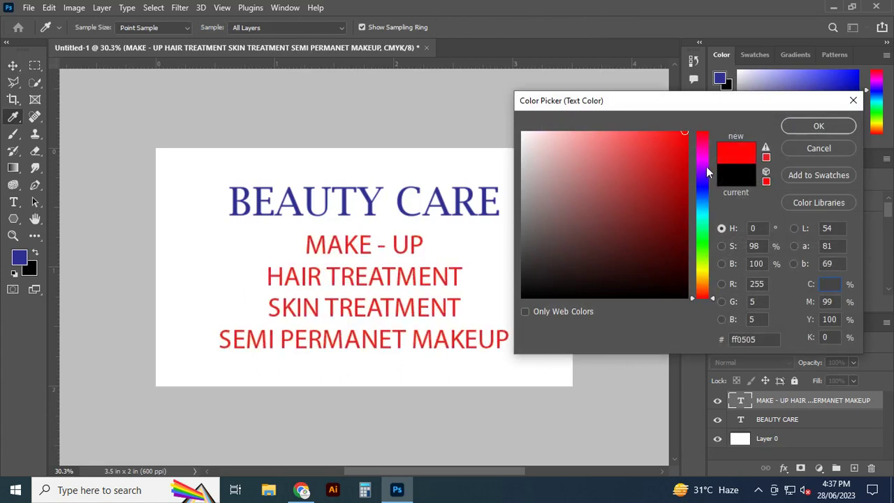
{"action": "left_click", "coordinate": [706, 166]}
{"action": "left_click", "coordinate": [816, 133]}
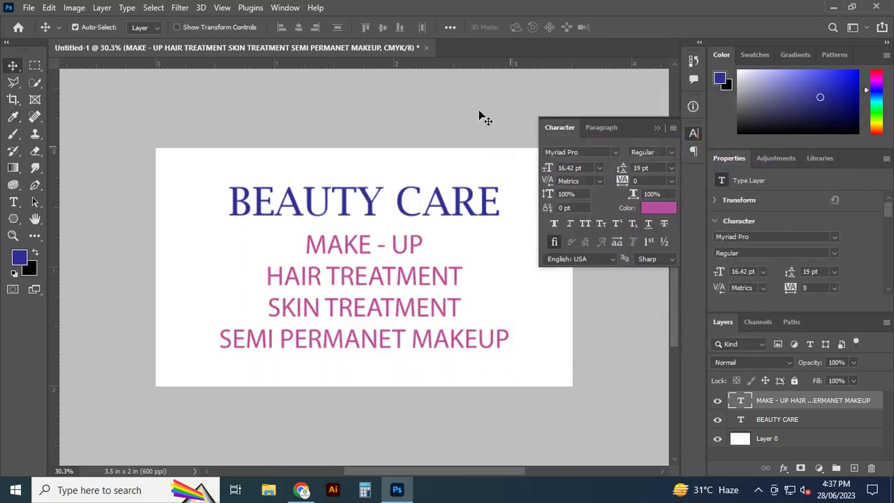
Make the services text Bold and move it up slightly.
{"action": "left_click", "coordinate": [833, 253]}
{"action": "left_click", "coordinate": [809, 308]}
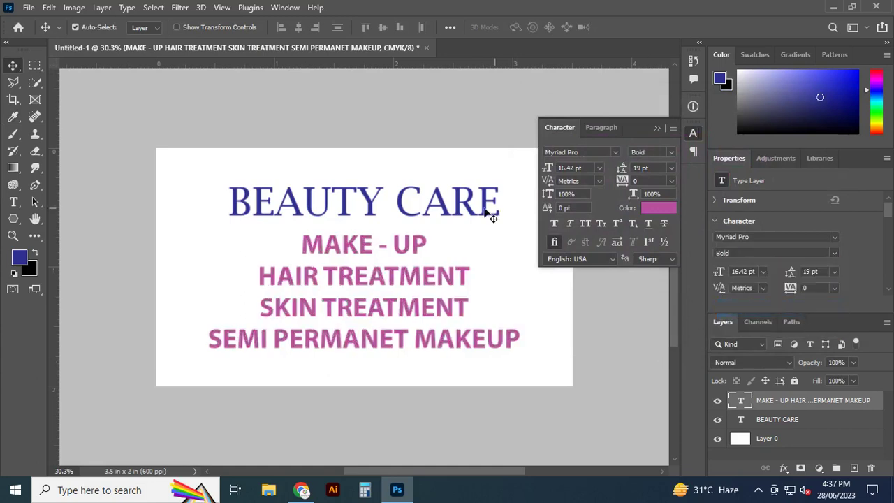
{"action": "left_click", "coordinate": [479, 91]}
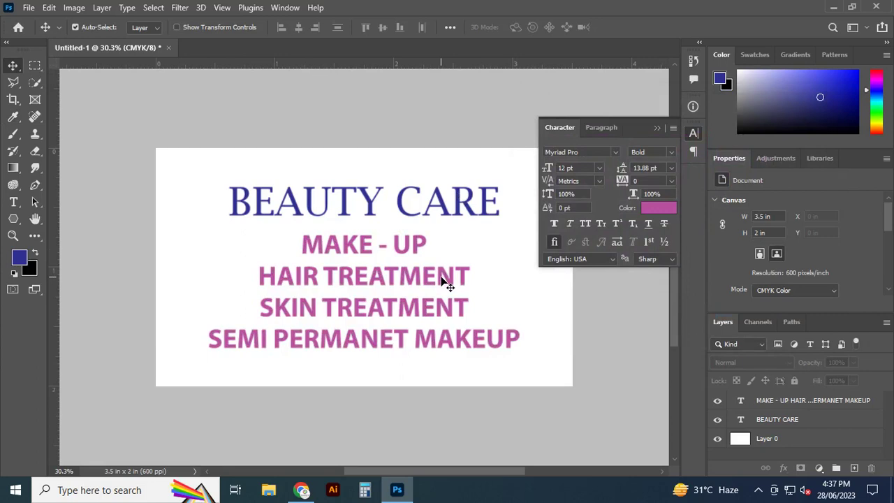
{"action": "left_click_drag", "start_coordinate": [444, 281], "coordinate": [444, 274]}
Raise the BEAUTY CARE heading about 20 px and close the Character panel.
{"action": "left_click", "coordinate": [442, 217]}
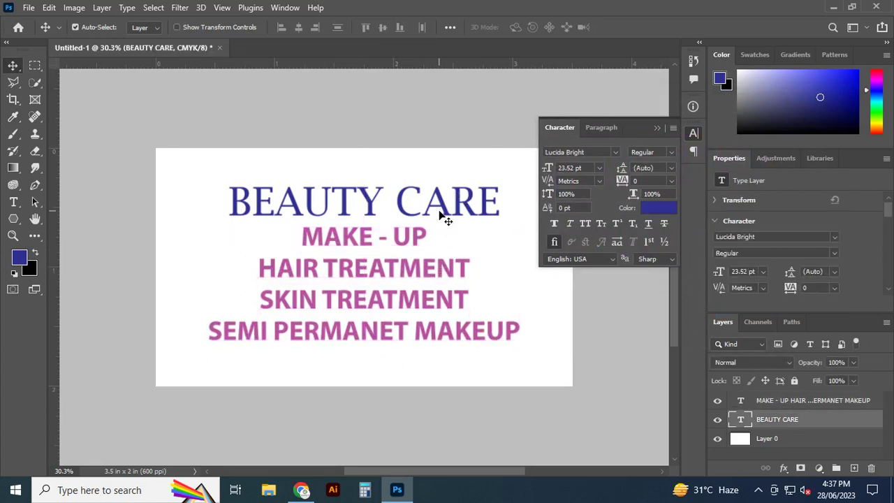
{"action": "double_click", "coordinate": [442, 217]}
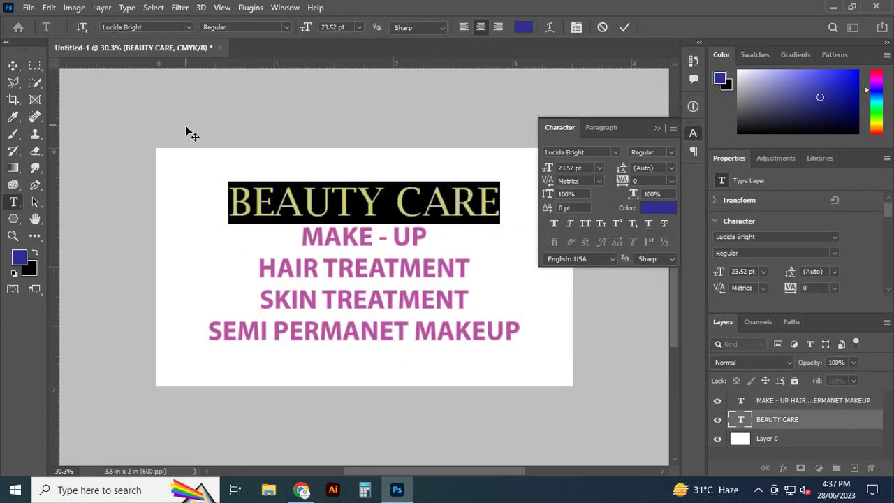
{"action": "left_click", "coordinate": [624, 28]}
{"action": "key", "text": "v"}
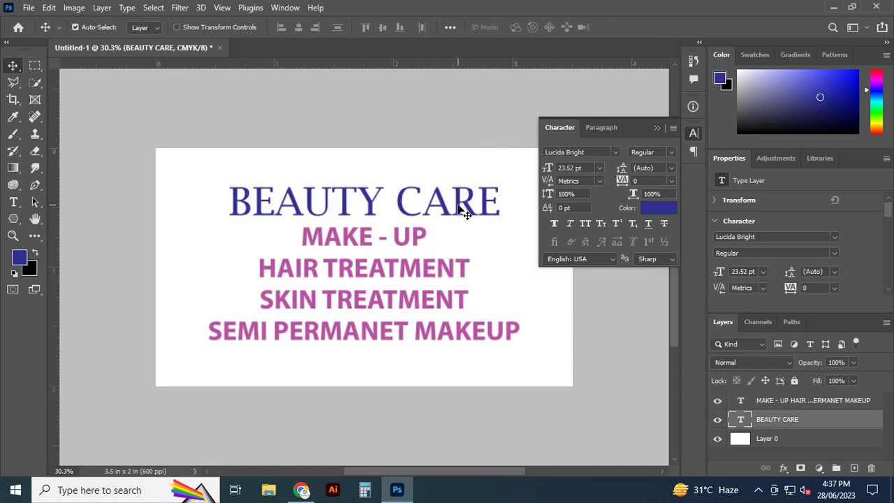
{"action": "left_click_drag", "start_coordinate": [459, 209], "coordinate": [459, 195]}
{"action": "left_click", "coordinate": [498, 149]}
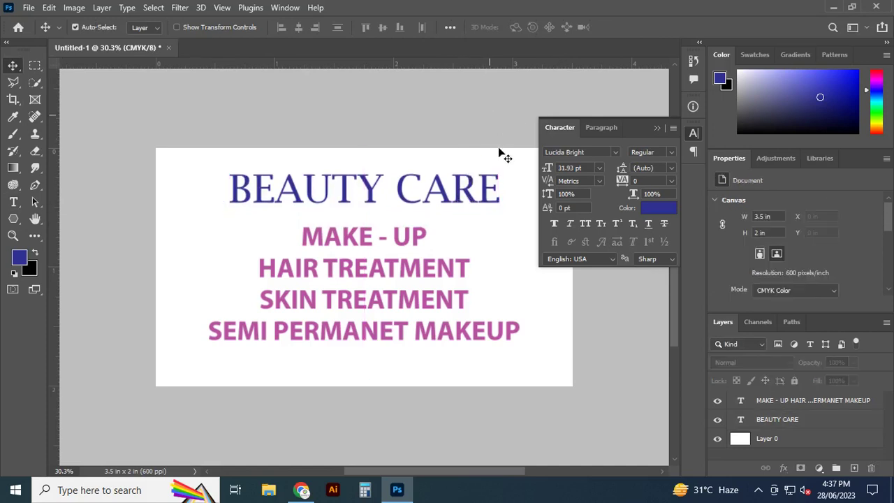
{"action": "left_click", "coordinate": [656, 129]}
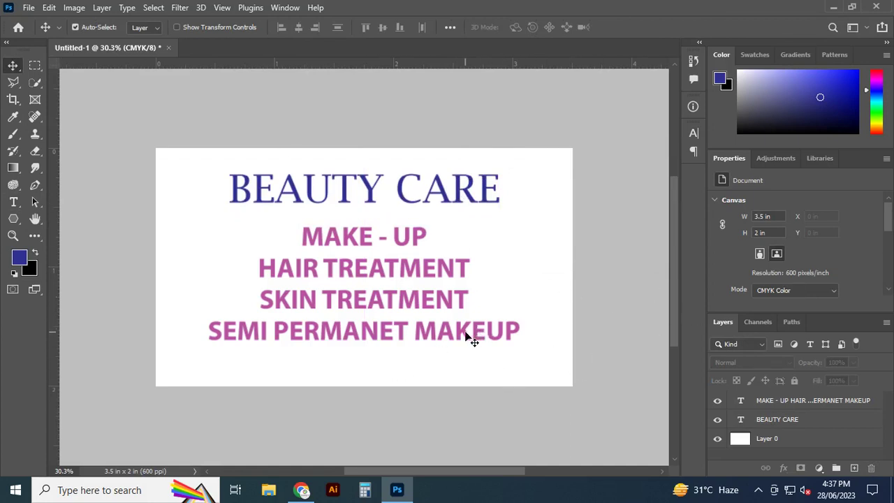
{"action": "left_click", "coordinate": [412, 203]}
Duplicate the heading below the services list and set the copy to 10 pt.
{"action": "left_click_drag", "start_coordinate": [412, 203], "coordinate": [396, 378]}
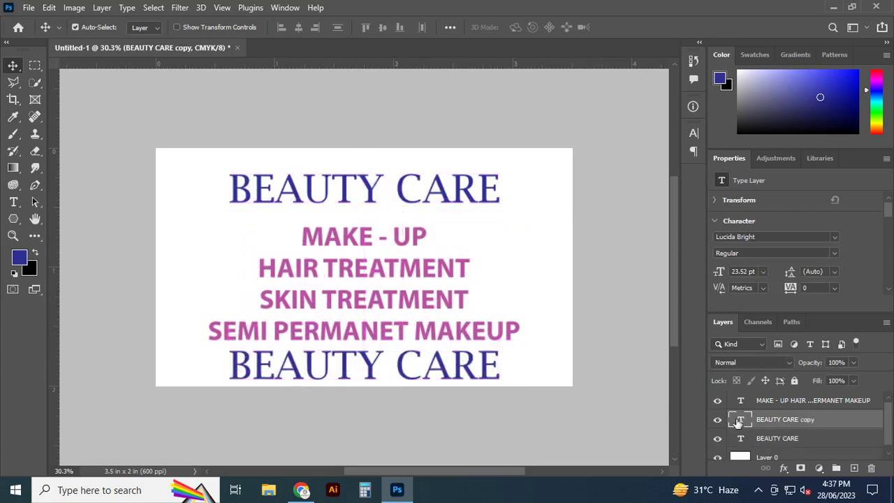
{"action": "double_click", "coordinate": [740, 420]}
{"action": "left_click", "coordinate": [763, 271]}
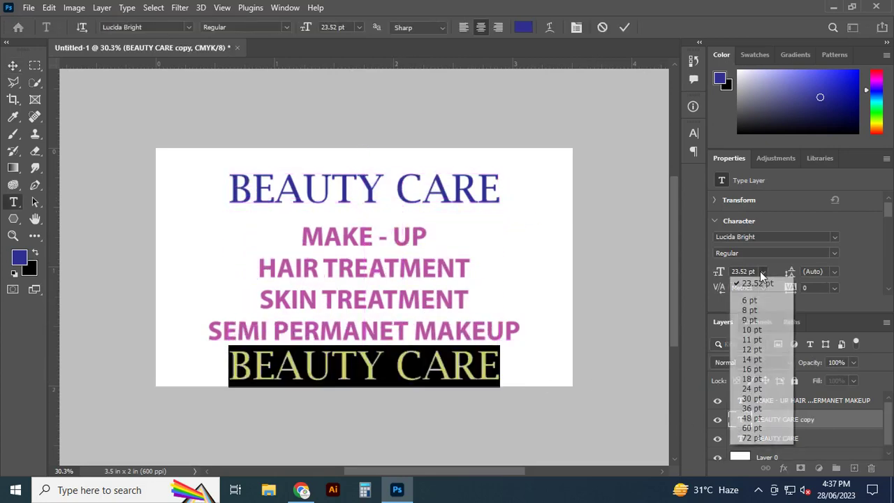
{"action": "left_click", "coordinate": [760, 326]}
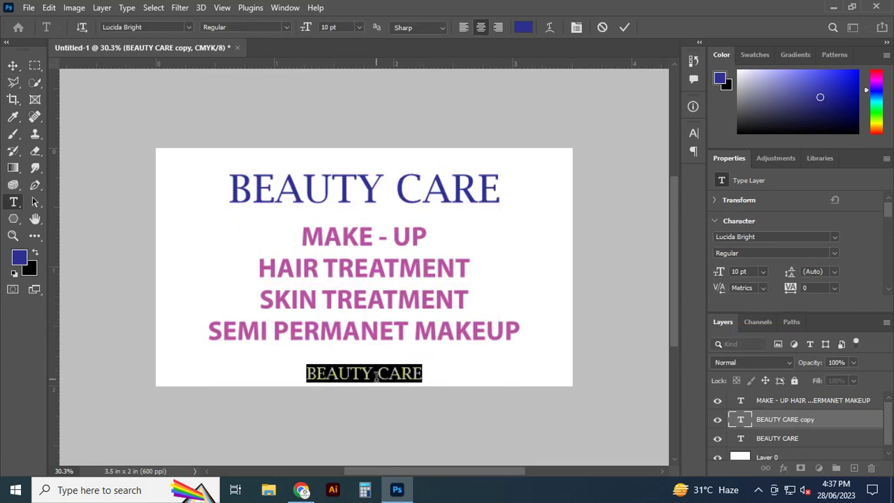
Type the tagline 'COMPLETE SALON SERVICES RIGHT AT YOUR DOOR STEP' at 8 pt.
{"action": "type", "text": "COMP"}
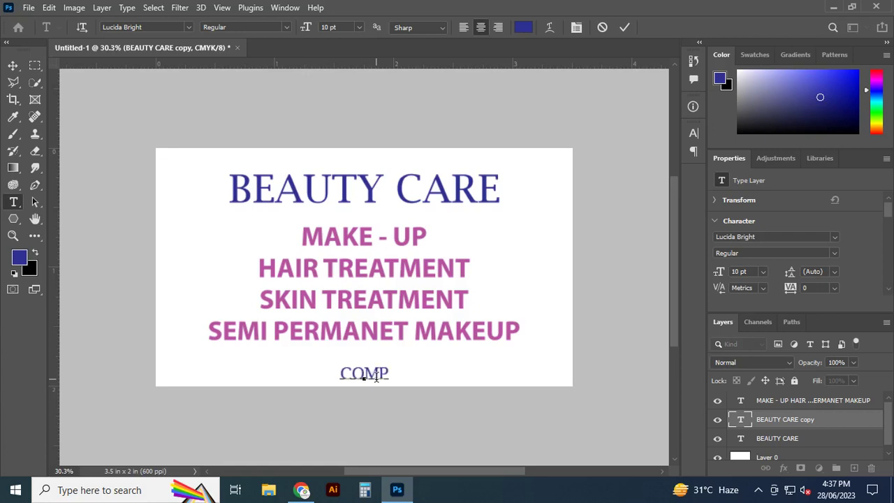
{"action": "type", "text": "LETE "}
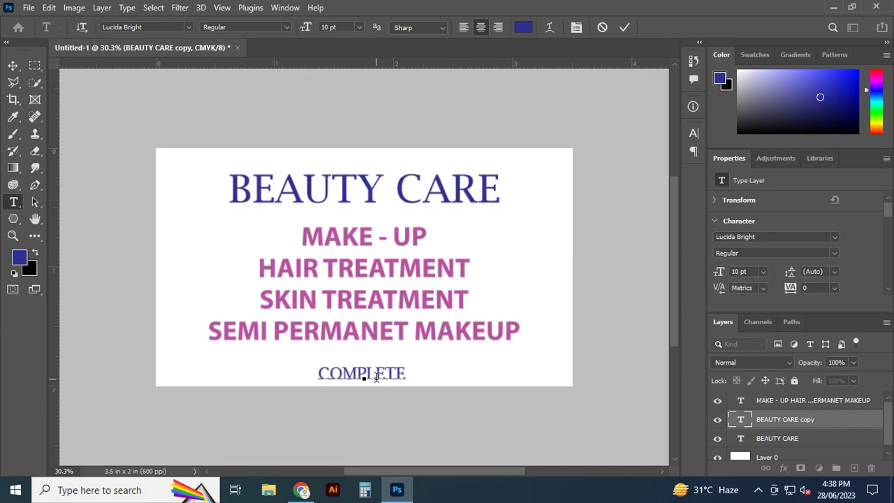
{"action": "type", "text": "SA"}
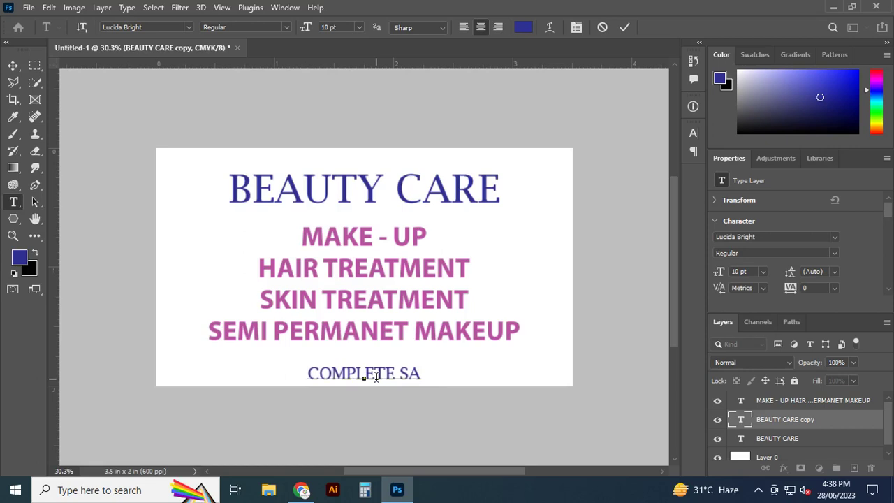
{"action": "type", "text": "L"}
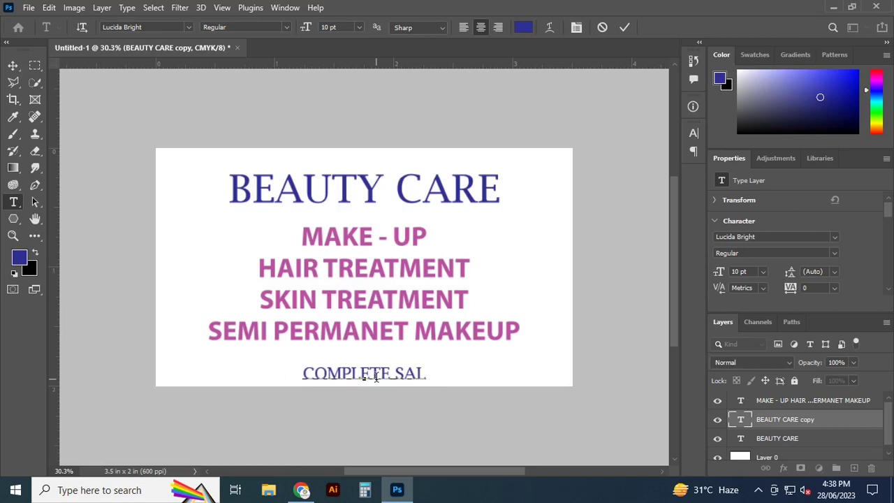
{"action": "type", "text": "ON SERV"}
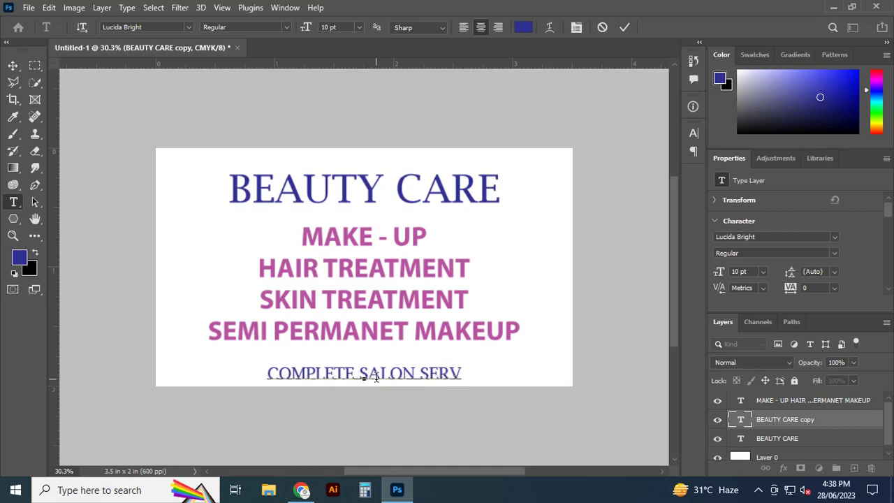
{"action": "type", "text": "ICE"}
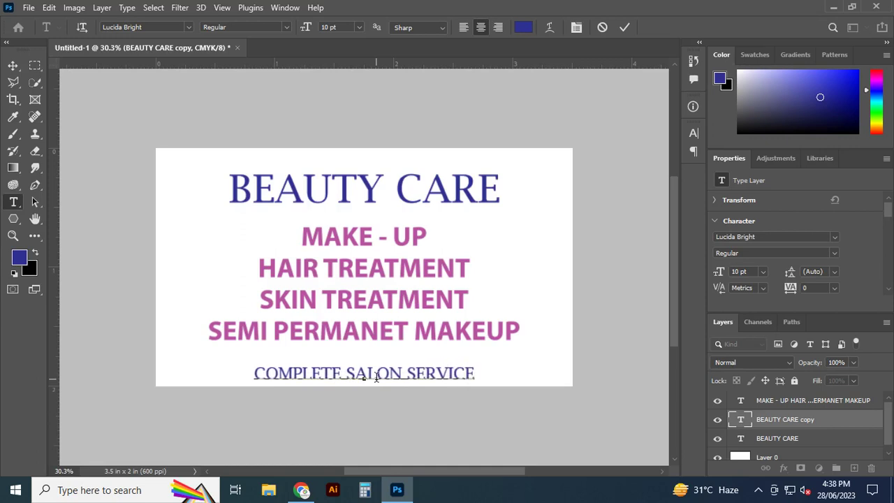
{"action": "type", "text": "S RIGHT "}
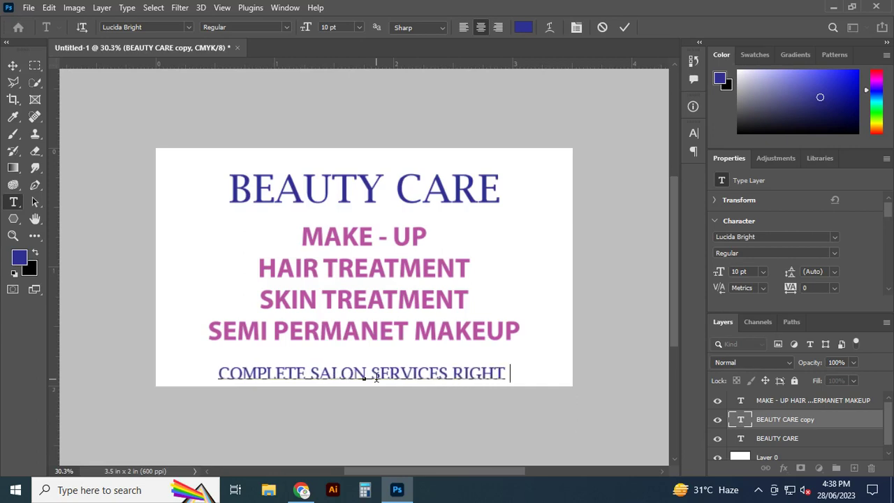
{"action": "type", "text": "A"}
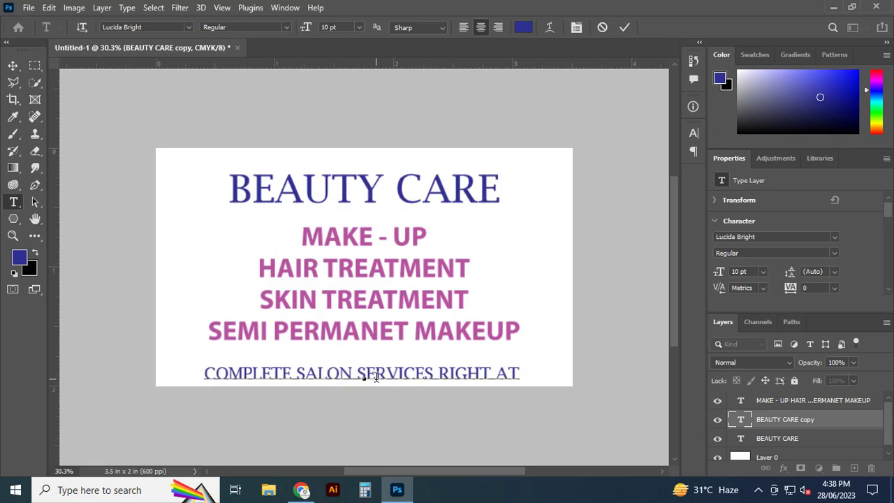
{"action": "type", "text": "YOUR "}
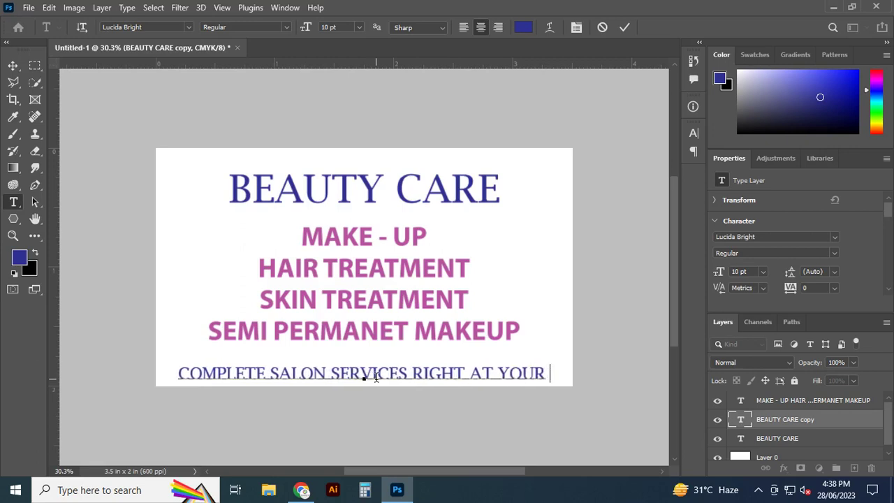
{"action": "type", "text": "DOO"}
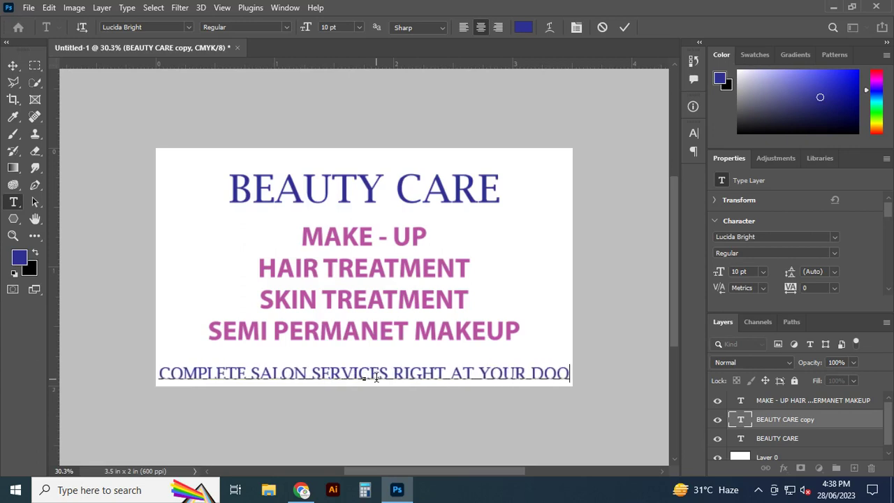
{"action": "type", "text": "R"}
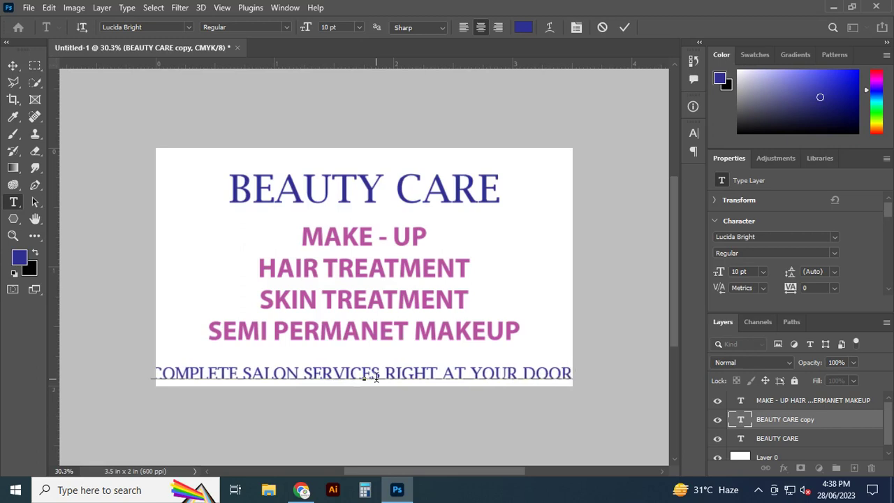
{"action": "type", "text": " S"}
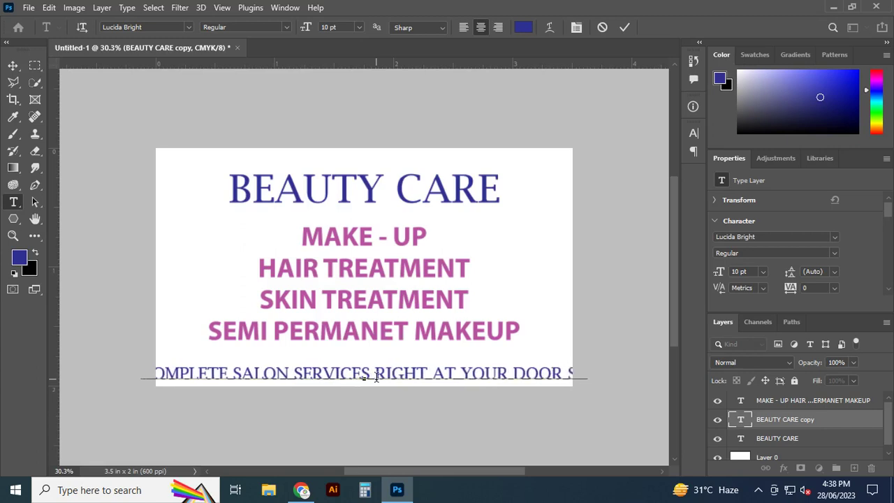
{"action": "type", "text": "TE"}
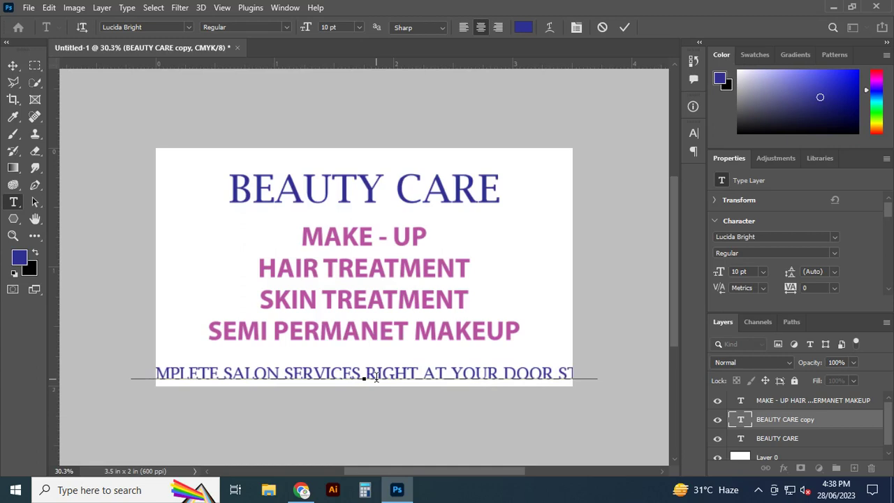
{"action": "key", "text": "ctrl+a"}
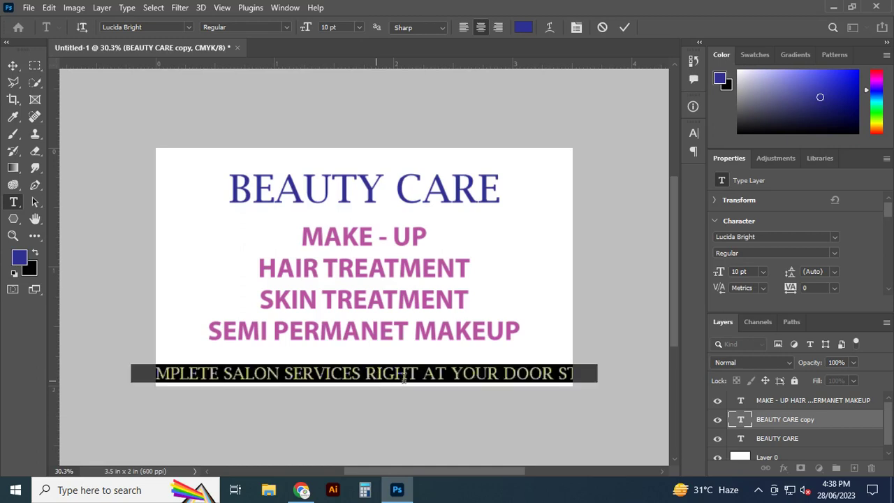
{"action": "left_click", "coordinate": [360, 27]}
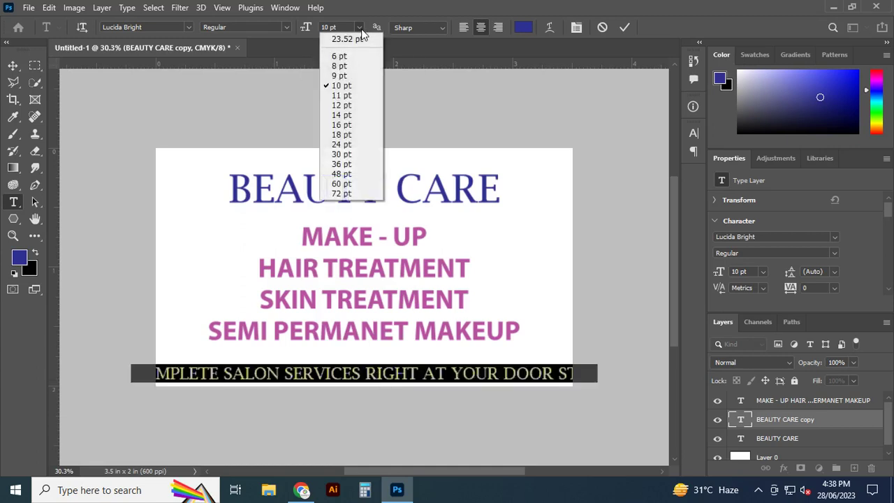
{"action": "left_click", "coordinate": [338, 57]}
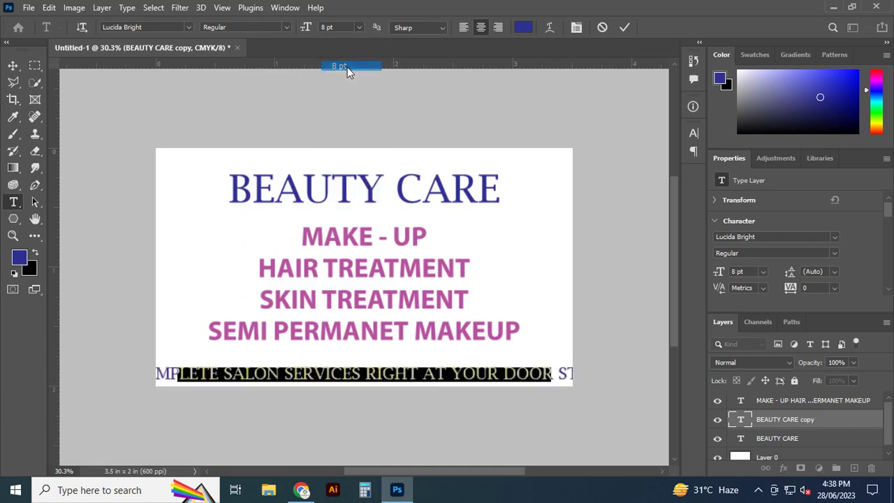
{"action": "left_click", "coordinate": [626, 27]}
Nudge the tagline up toward the services list.
{"action": "key", "text": "v"}
{"action": "left_click_drag", "start_coordinate": [527, 379], "coordinate": [537, 368]}
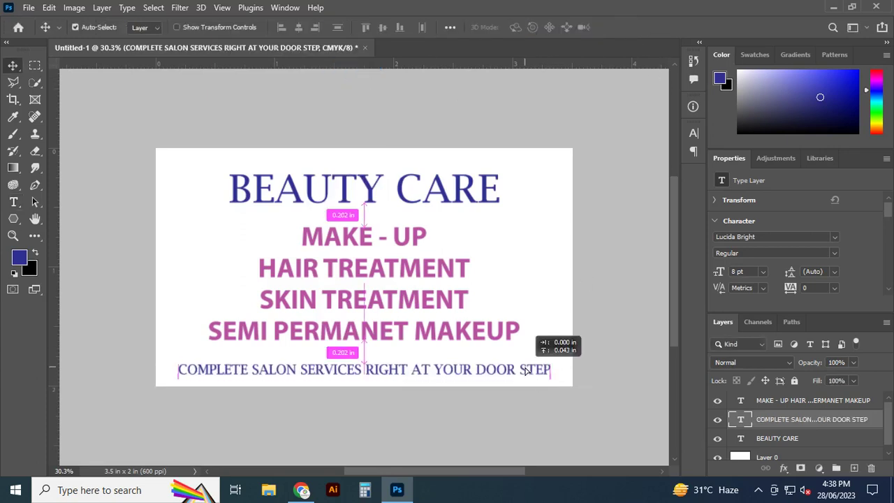
{"action": "left_click", "coordinate": [609, 297]}
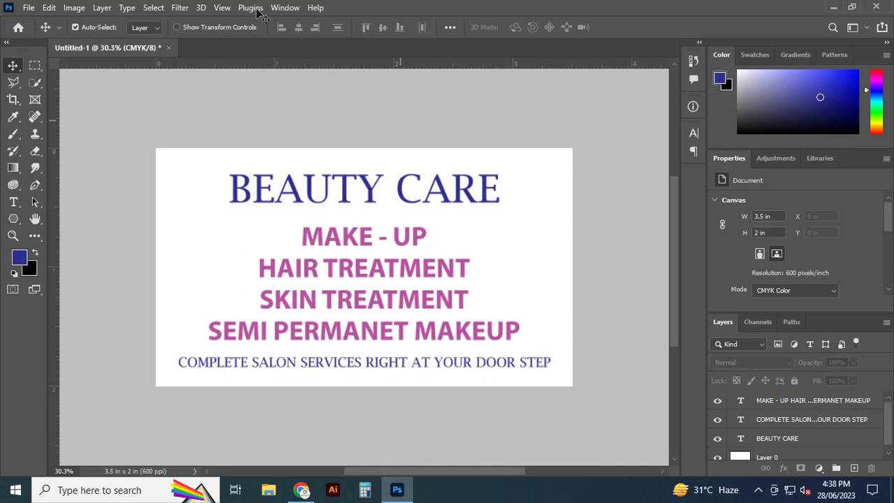
{"action": "left_click", "coordinate": [425, 278]}
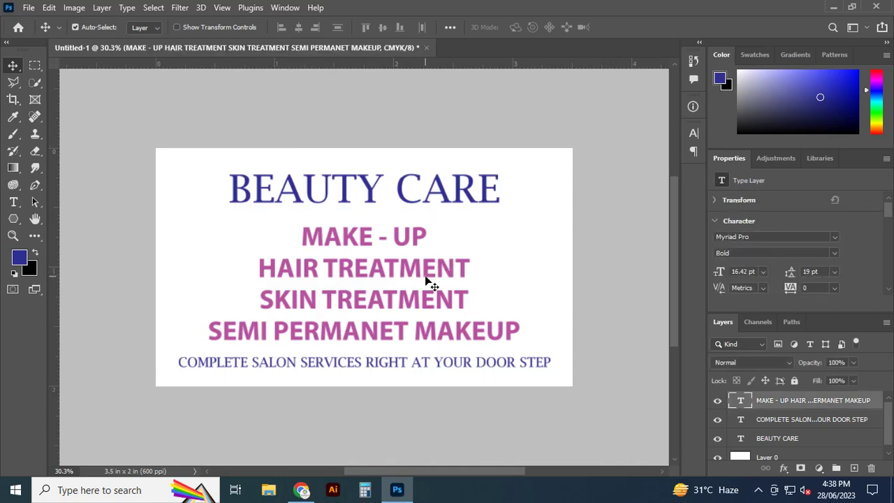
Right-align the lines of the pink services list.
{"action": "double_click", "coordinate": [740, 401]}
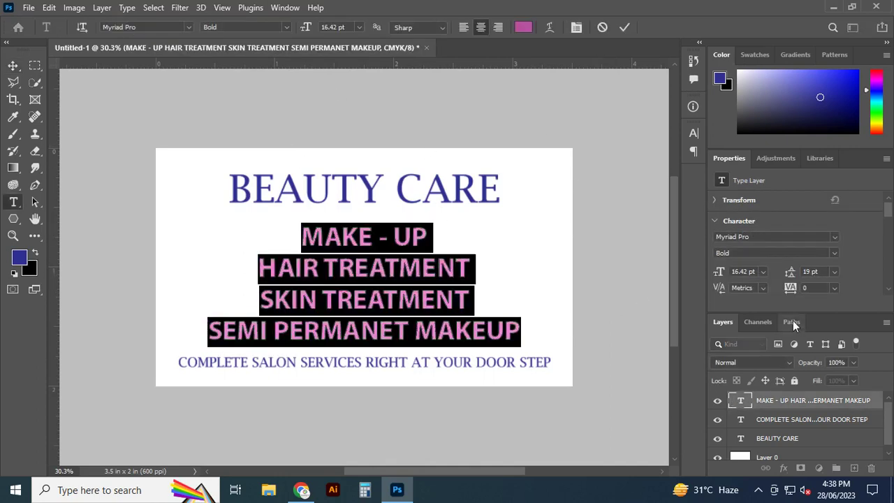
{"action": "left_click_drag", "start_coordinate": [888, 219], "coordinate": [891, 233]}
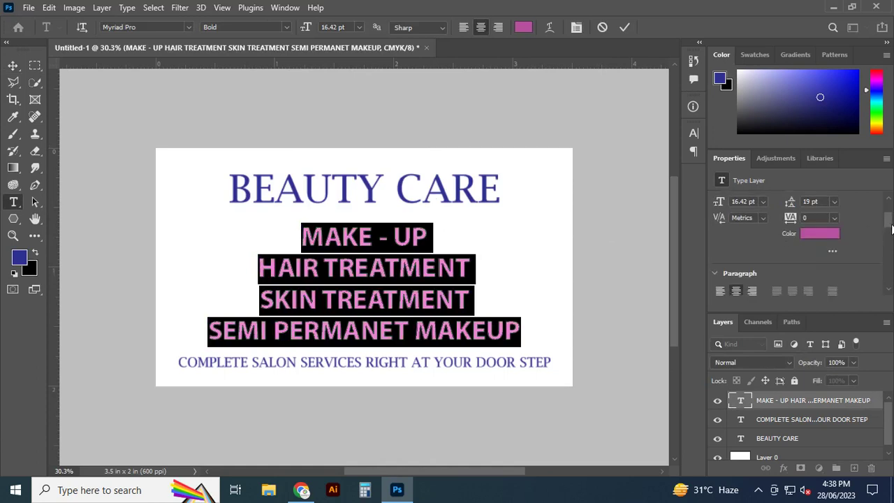
{"action": "left_click", "coordinate": [754, 258]}
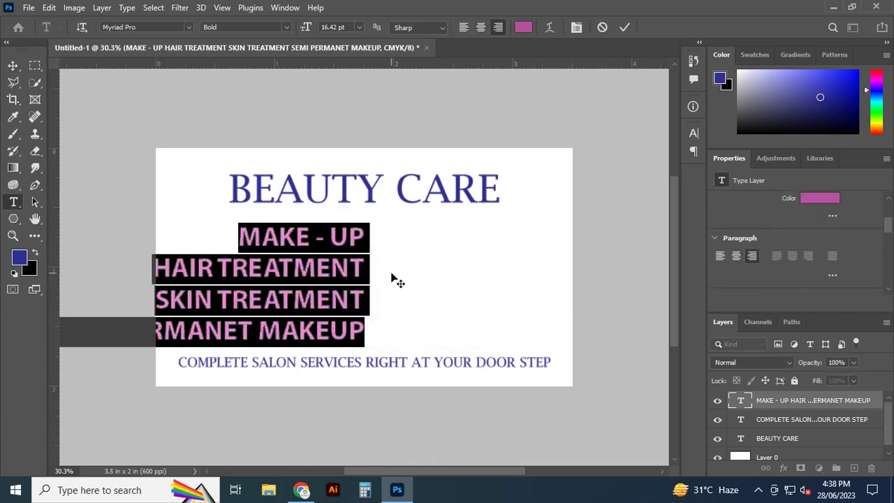
{"action": "left_click", "coordinate": [625, 27]}
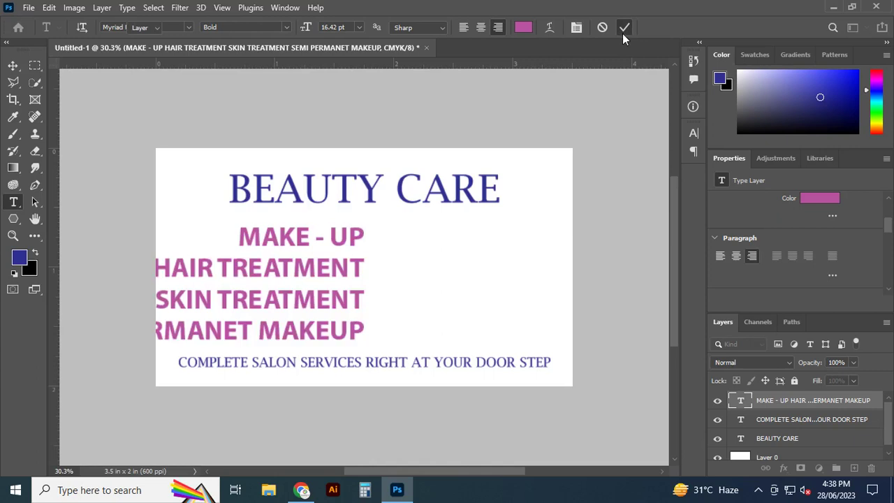
Position the services list so its right edge lines up with the tagline's end.
{"action": "key", "text": "v"}
{"action": "key", "text": "ctrl+a"}
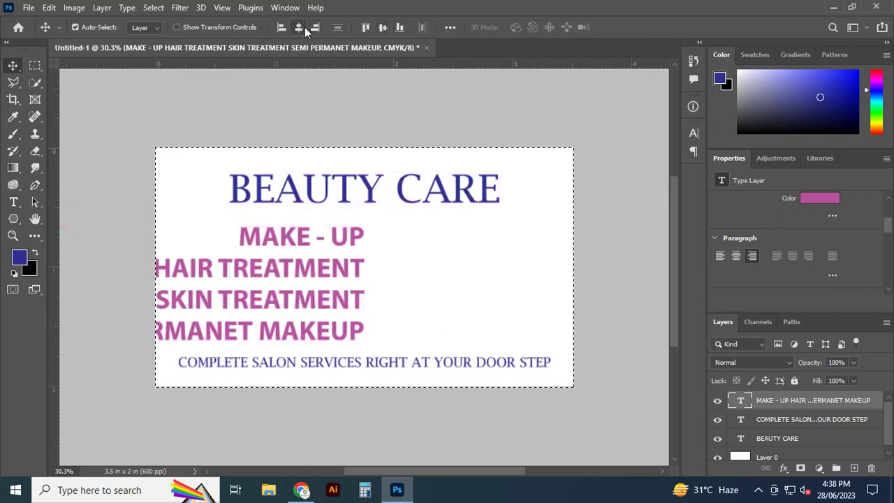
{"action": "left_click", "coordinate": [303, 28]}
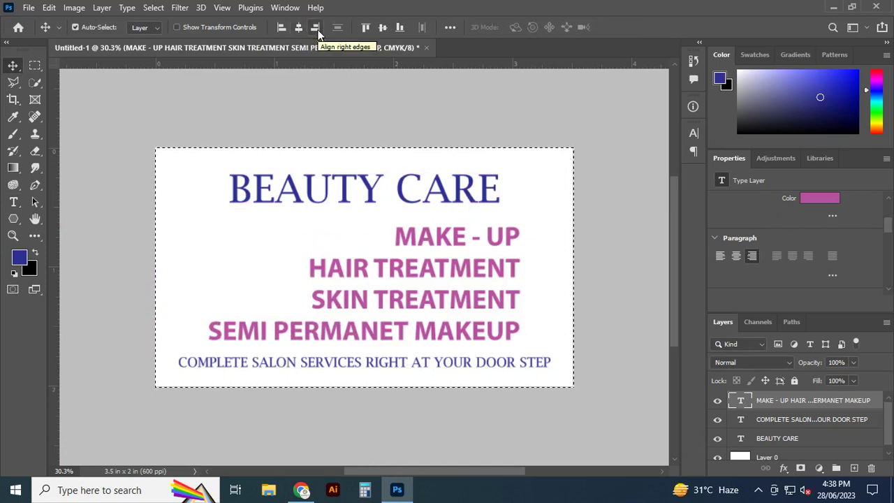
{"action": "left_click", "coordinate": [315, 27]}
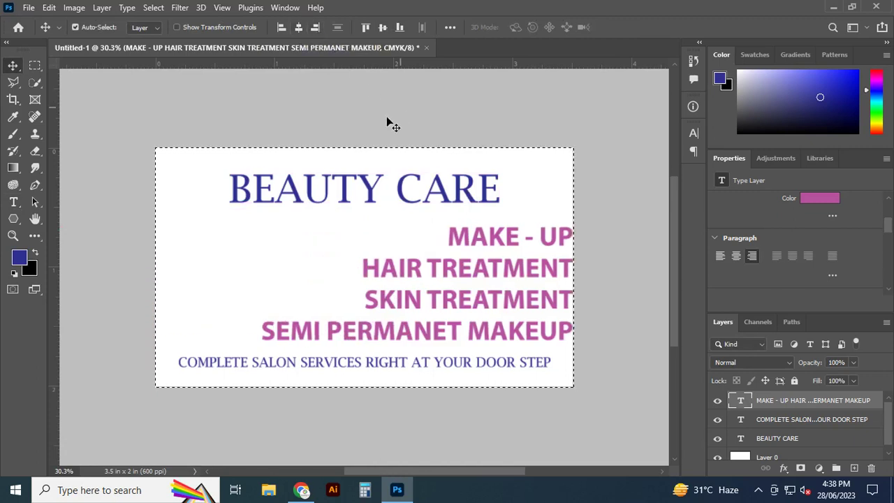
{"action": "key", "text": "ctrl+z"}
{"action": "left_click", "coordinate": [616, 210]}
{"action": "key", "text": "ctrl+d"}
{"action": "left_click_drag", "start_coordinate": [515, 303], "coordinate": [544, 303]}
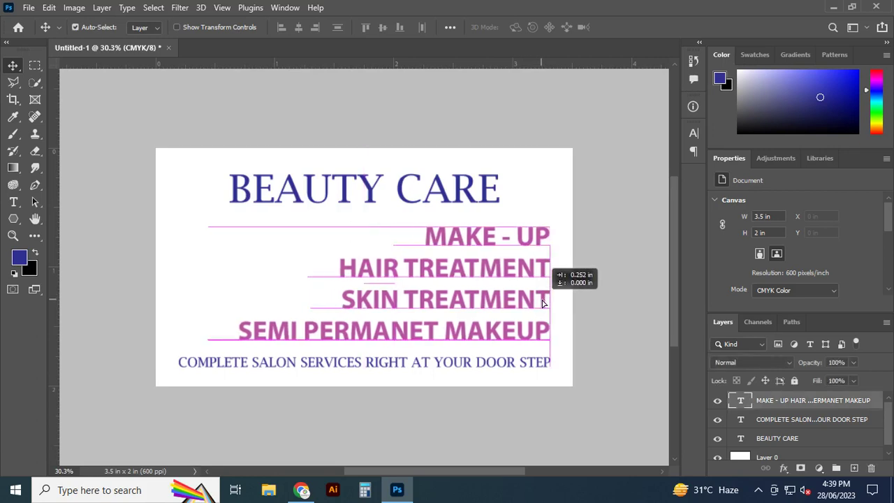
{"action": "left_click", "coordinate": [593, 281]}
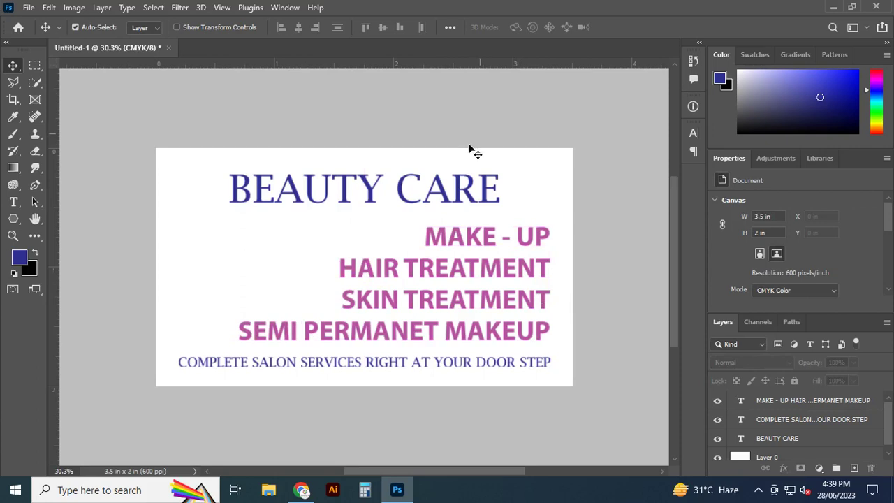
Enlarge the BEAUTY CARE heading to 114.62% (26.96 pt).
{"action": "left_click", "coordinate": [472, 198]}
{"action": "key", "text": "ctrl+t"}
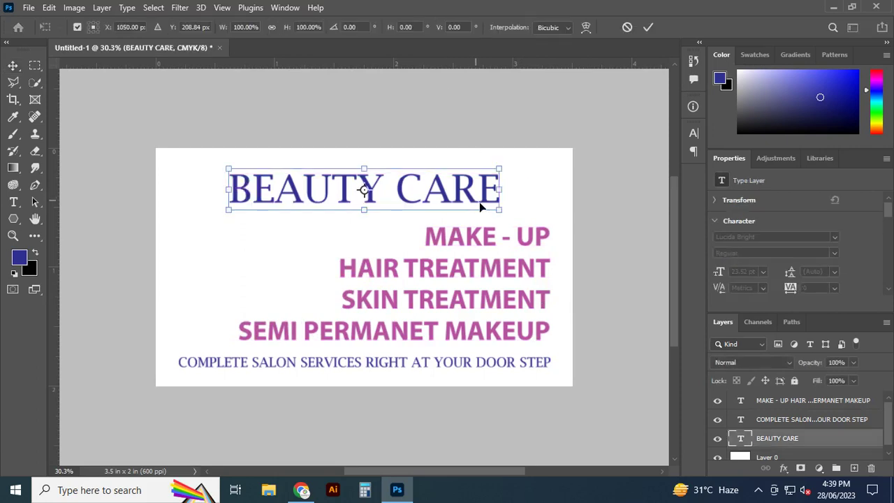
{"action": "left_click_drag", "start_coordinate": [498, 208], "coordinate": [518, 212]}
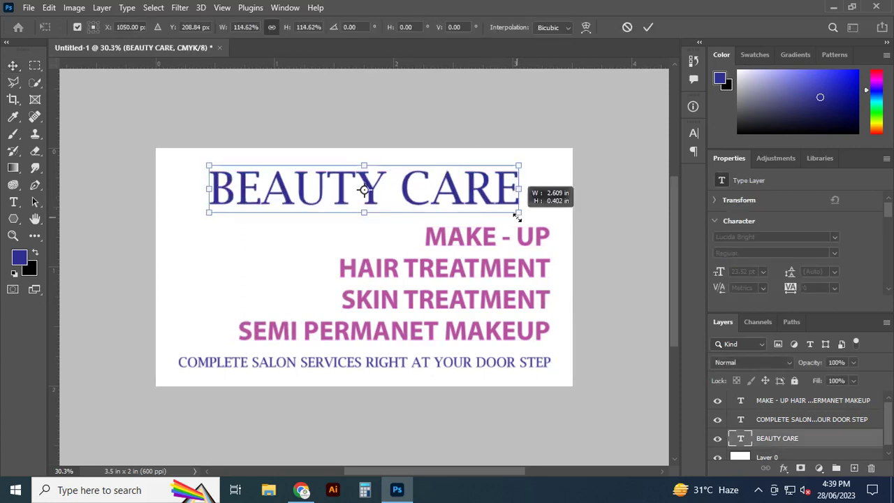
{"action": "left_click", "coordinate": [648, 28]}
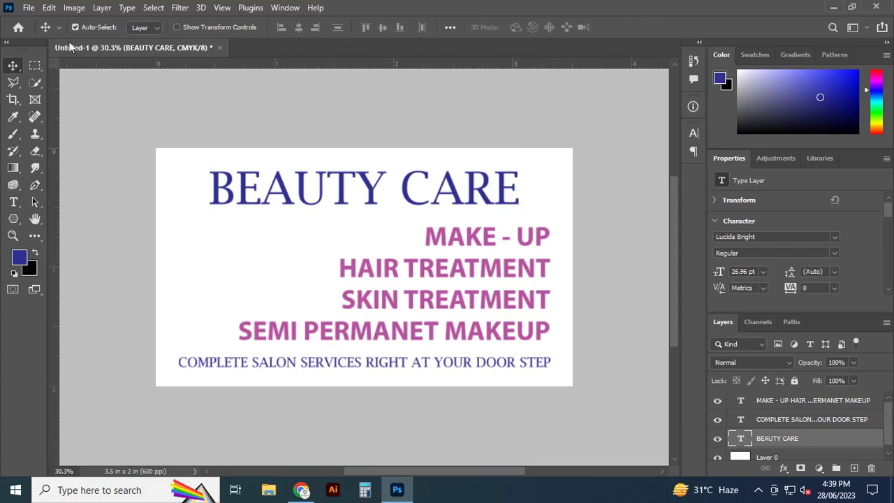
{"action": "left_click", "coordinate": [28, 7]}
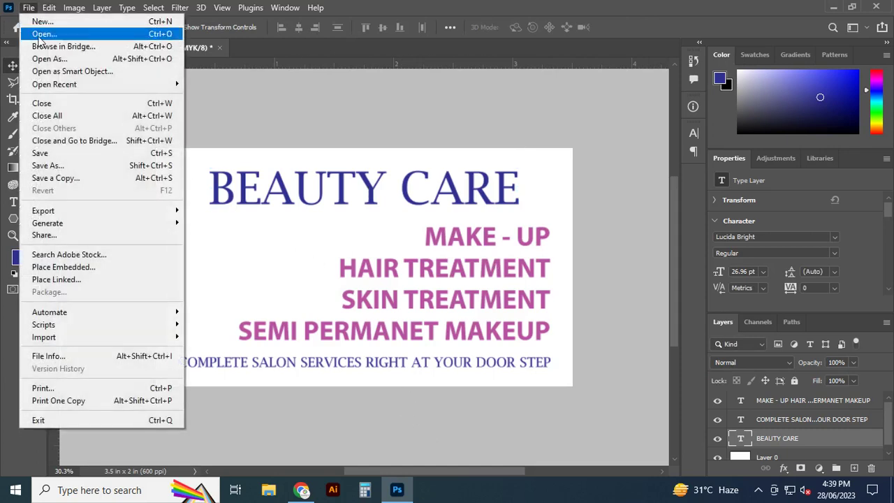
Place the red-outfit bride photo from Downloads onto the card as an embedded image.
{"action": "left_click", "coordinate": [70, 270]}
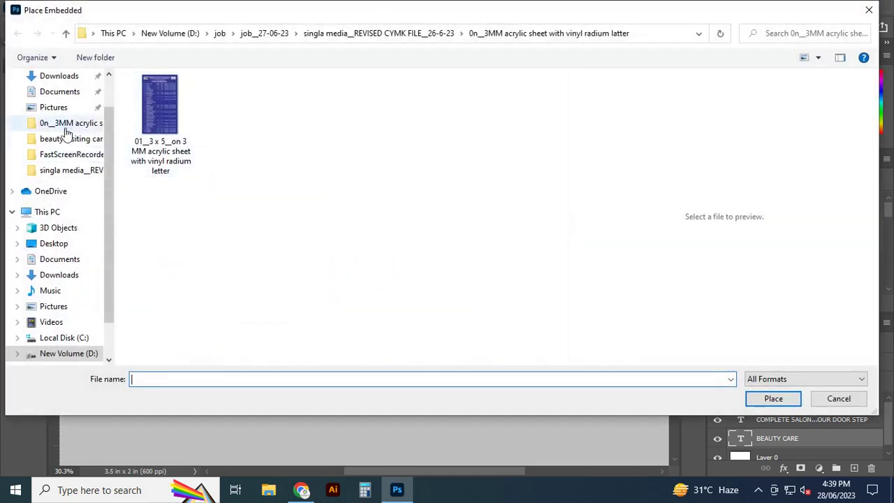
{"action": "left_click", "coordinate": [60, 93]}
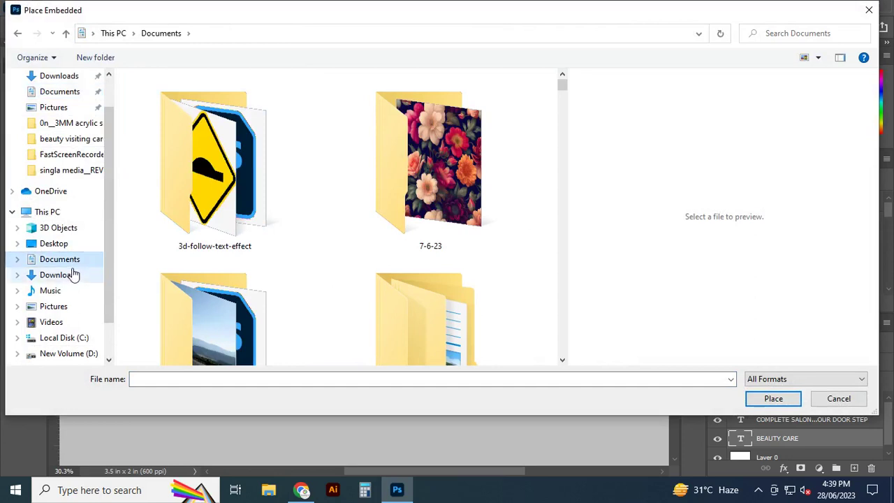
{"action": "left_click", "coordinate": [69, 275]}
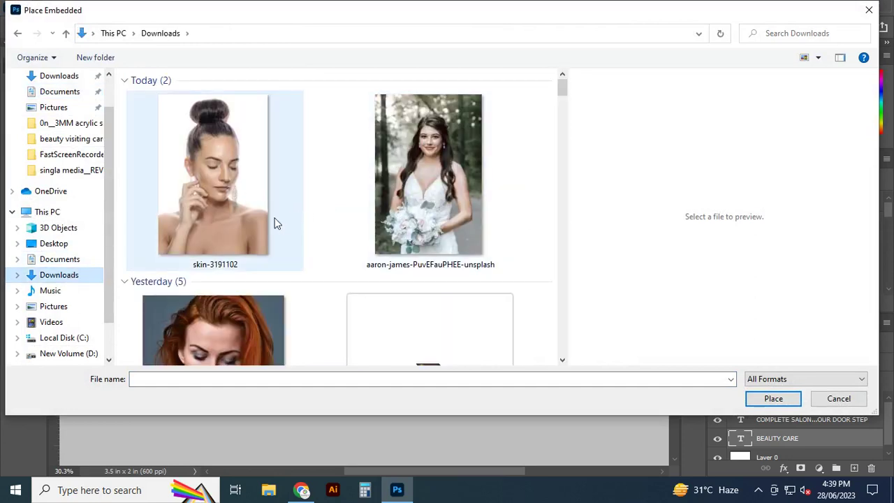
{"action": "left_click_drag", "start_coordinate": [562, 88], "coordinate": [575, 133]}
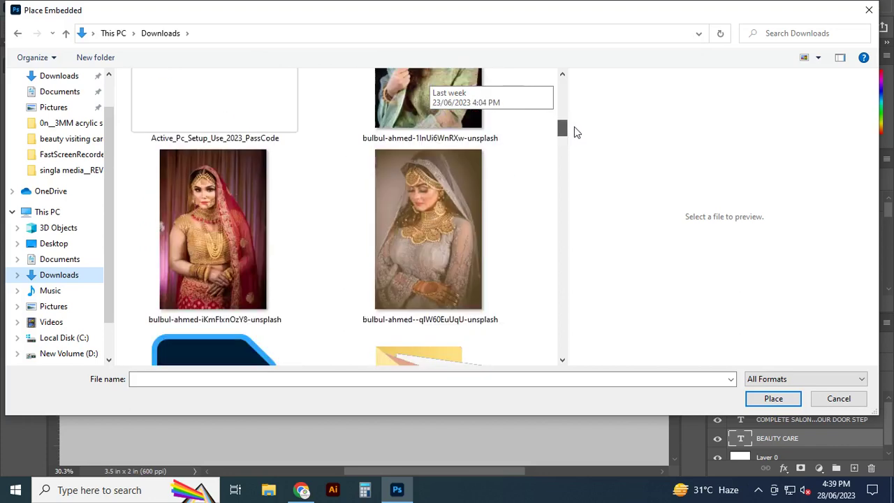
{"action": "left_click", "coordinate": [213, 230]}
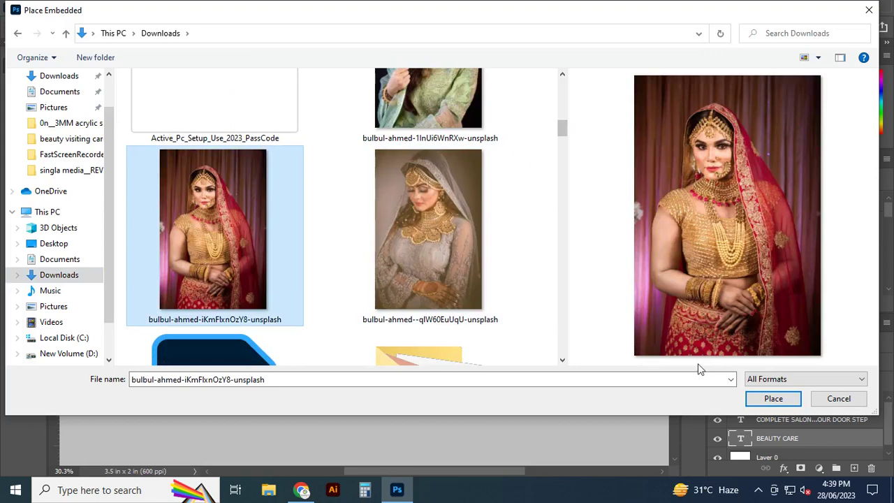
{"action": "left_click", "coordinate": [758, 403]}
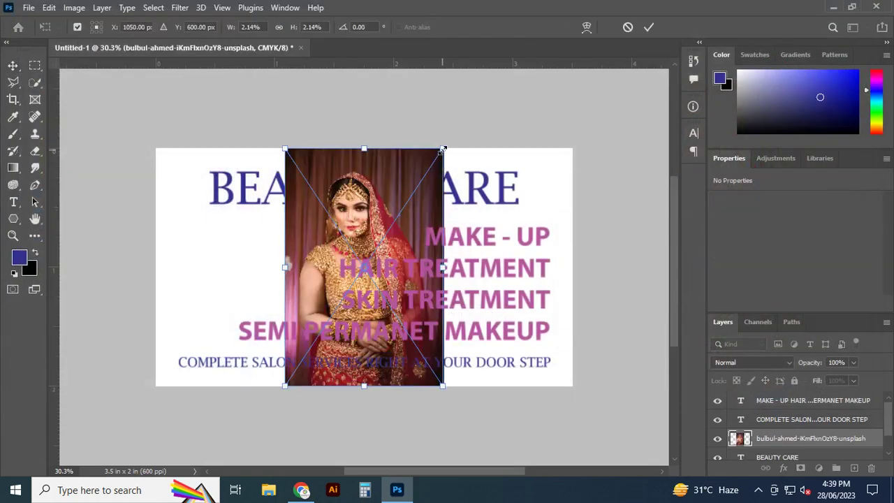
Scale the bride photo down and position it at the card's left, beside the services list.
{"action": "left_click_drag", "start_coordinate": [442, 149], "coordinate": [425, 139]}
{"action": "left_click_drag", "start_coordinate": [370, 253], "coordinate": [229, 244]}
{"action": "mouse_move", "coordinate": [293, 171]}
{"action": "left_mouse_down"}
{"action": "mouse_move", "coordinate": [256, 208]}
{"action": "mouse_move", "coordinate": [270, 200]}
{"action": "left_mouse_up"}
{"action": "left_click_drag", "start_coordinate": [250, 265], "coordinate": [225, 276]}
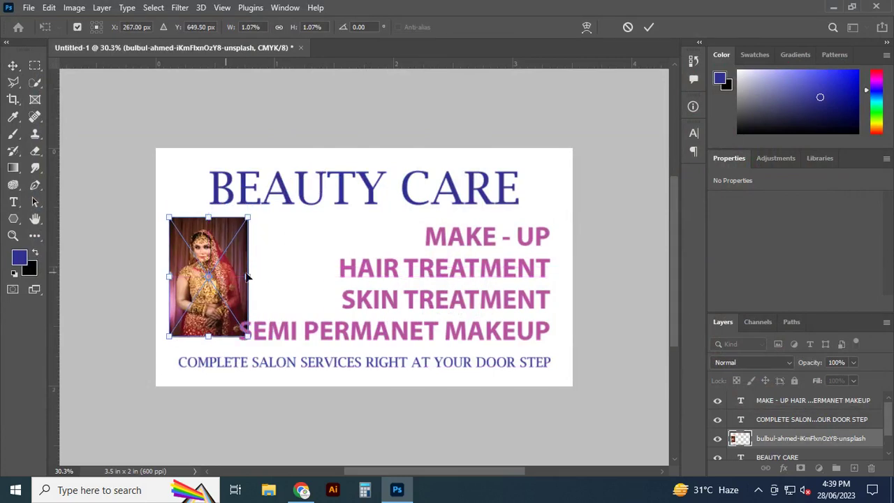
{"action": "left_click", "coordinate": [650, 27]}
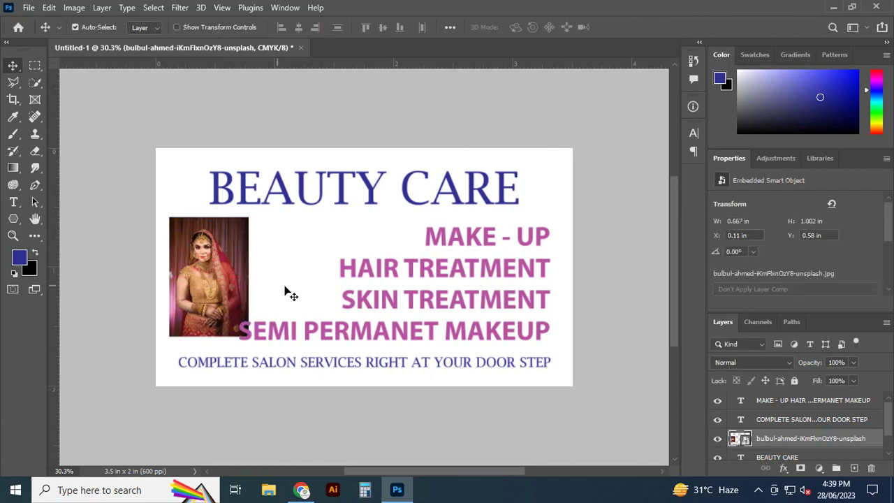
Resize the services list text to 12 pt, then settle on 14 pt.
{"action": "left_click", "coordinate": [372, 338]}
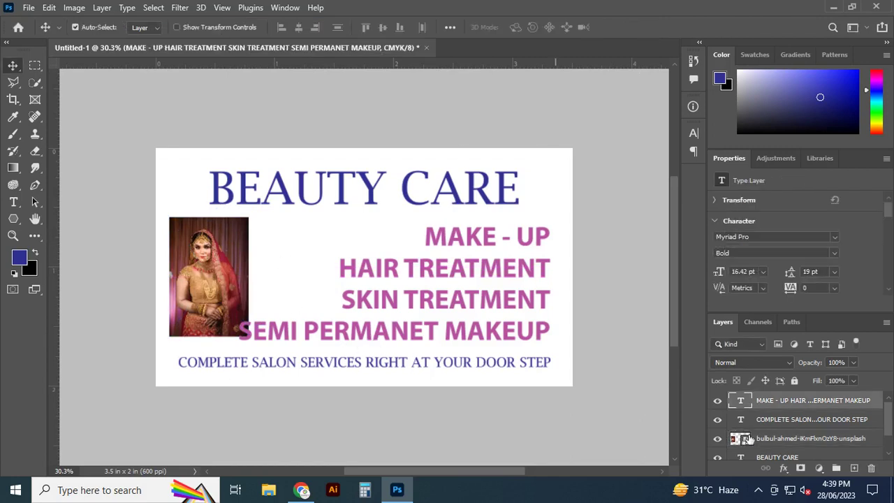
{"action": "double_click", "coordinate": [741, 402]}
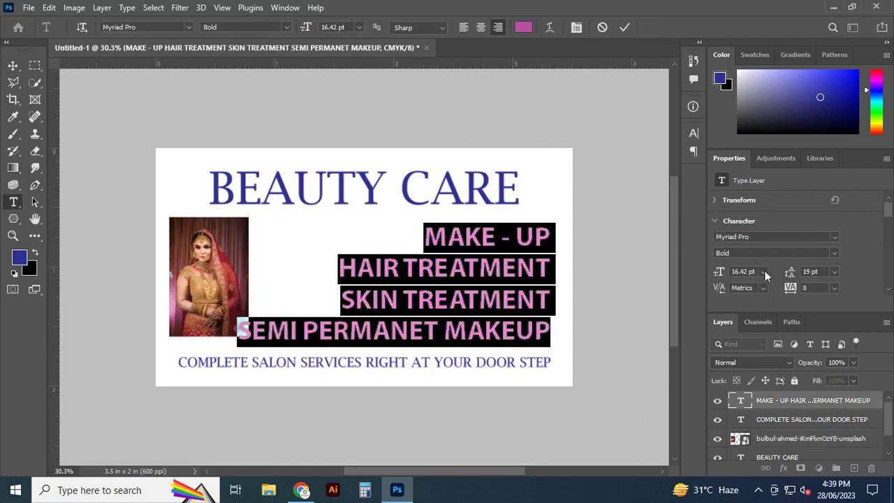
{"action": "left_click", "coordinate": [763, 272]}
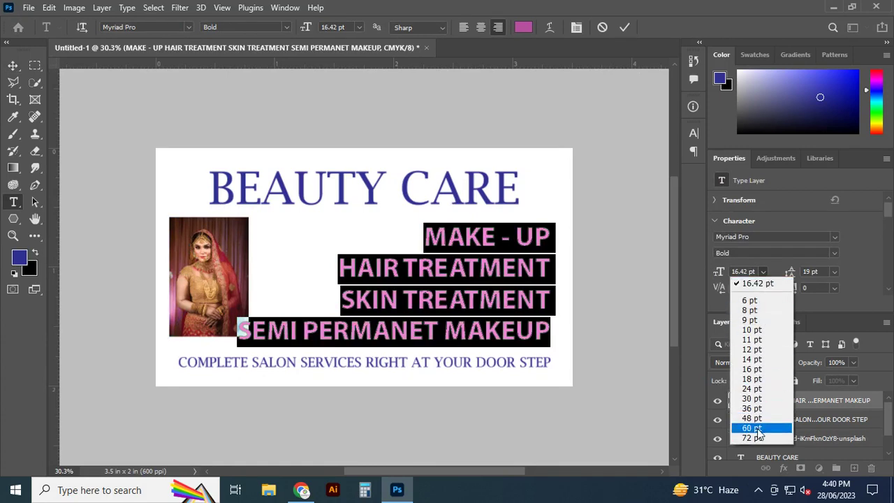
{"action": "left_click", "coordinate": [756, 350]}
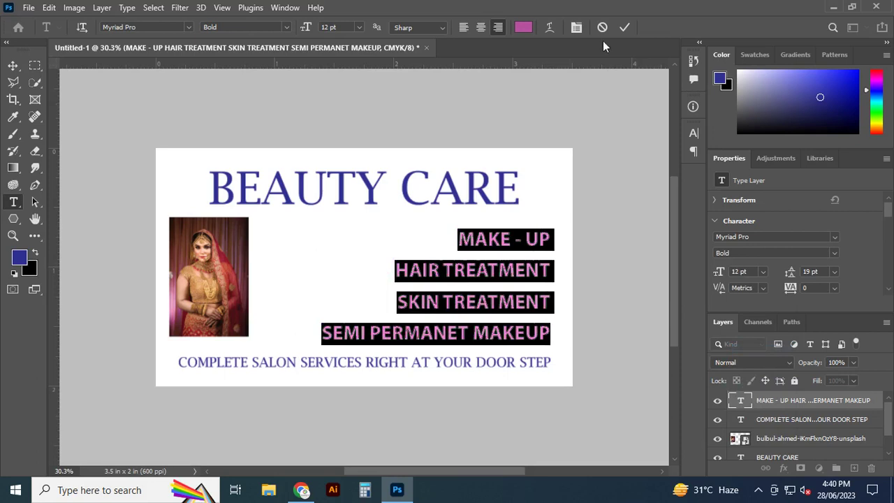
{"action": "left_click", "coordinate": [624, 27]}
{"action": "key", "text": "v"}
{"action": "key", "text": "Up"}
{"action": "key", "text": "Up"}
{"action": "key", "text": "Up"}
{"action": "key", "text": "Up"}
{"action": "key", "text": "Up"}
{"action": "key", "text": "Up"}
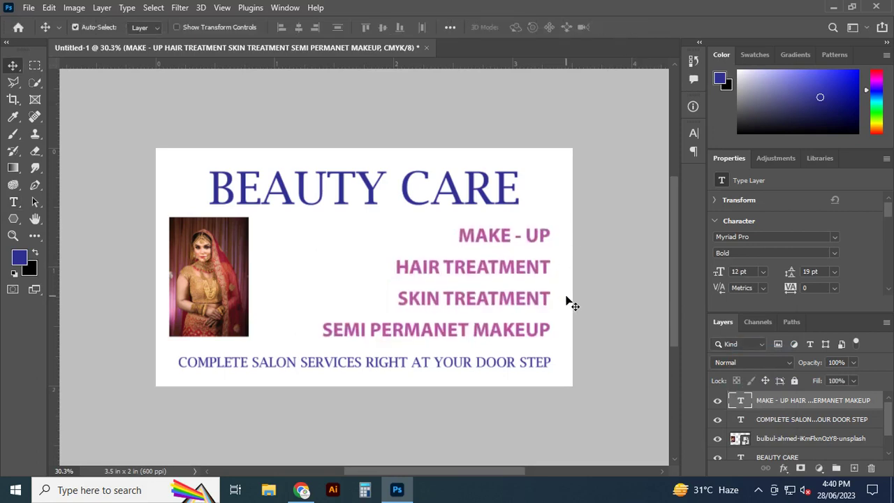
{"action": "left_click", "coordinate": [762, 271]}
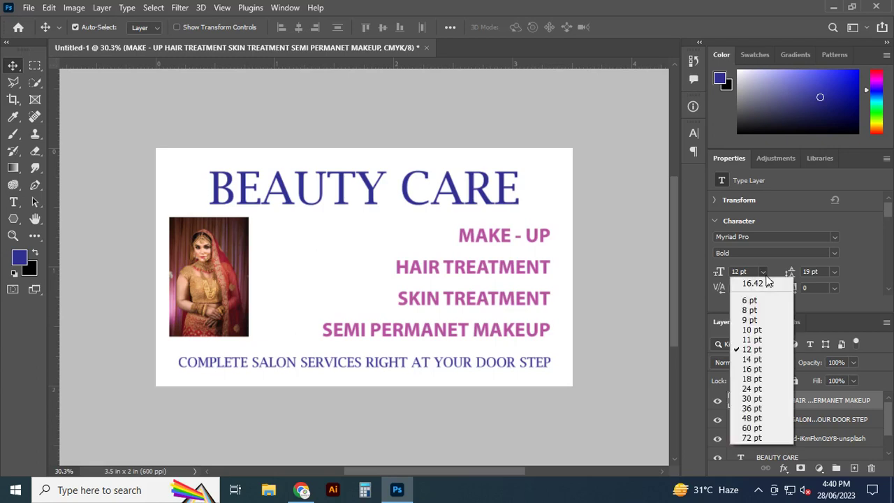
{"action": "left_click", "coordinate": [747, 358]}
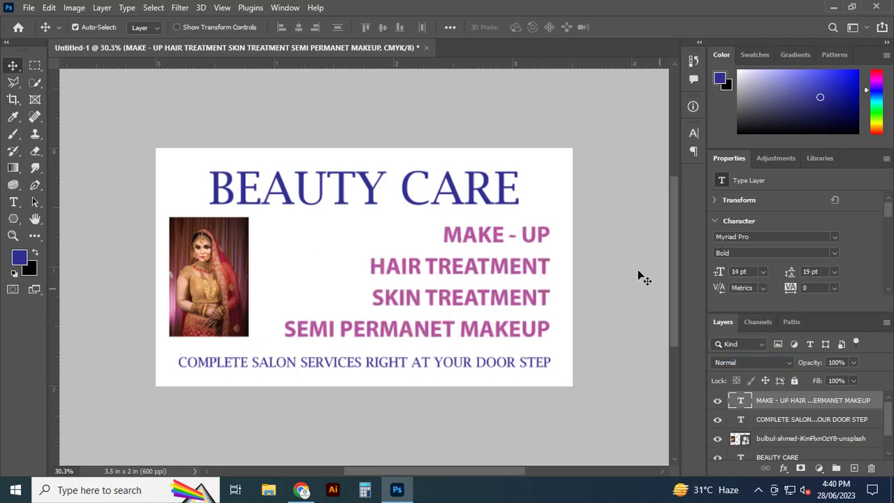
{"action": "left_click", "coordinate": [628, 222]}
Nudge the bride photo down to X 0.11 in, Y 0.59 in.
{"action": "left_click", "coordinate": [237, 314]}
{"action": "key", "text": "Down"}
{"action": "key", "text": "Down"}
{"action": "key", "text": "Down"}
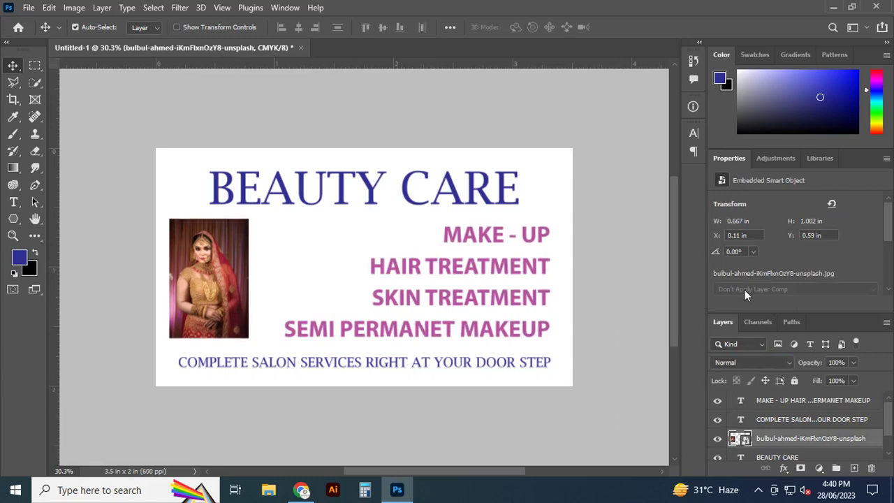
{"action": "left_click", "coordinate": [624, 253]}
{"action": "left_click", "coordinate": [29, 7]}
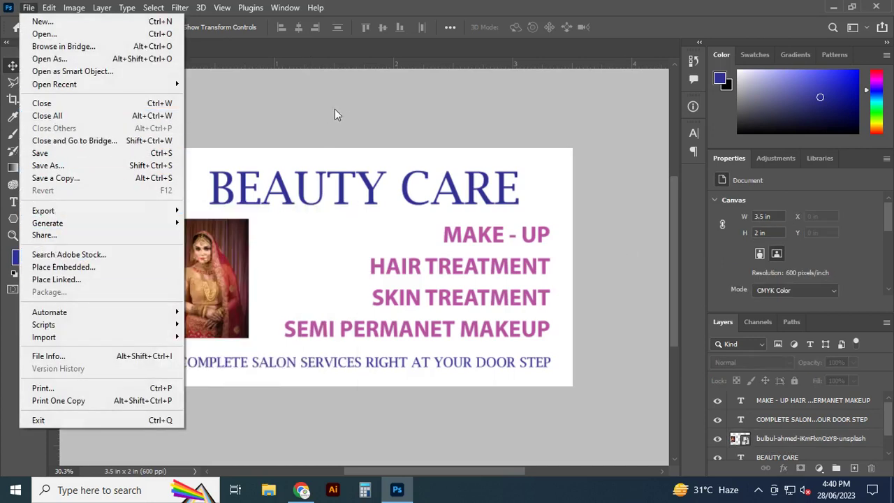
{"action": "left_click", "coordinate": [312, 103]}
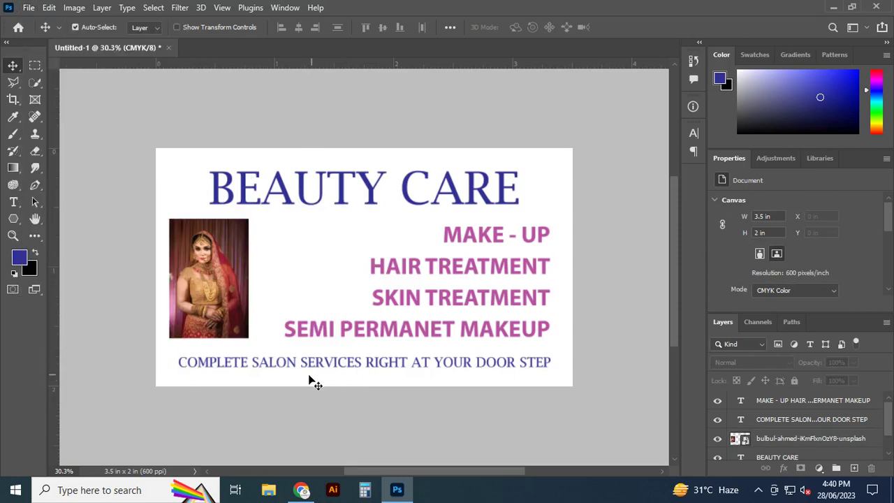
Open Downloads in File Explorer and drag the green-outfit bride photo toward the card.
{"action": "left_click", "coordinate": [833, 7]}
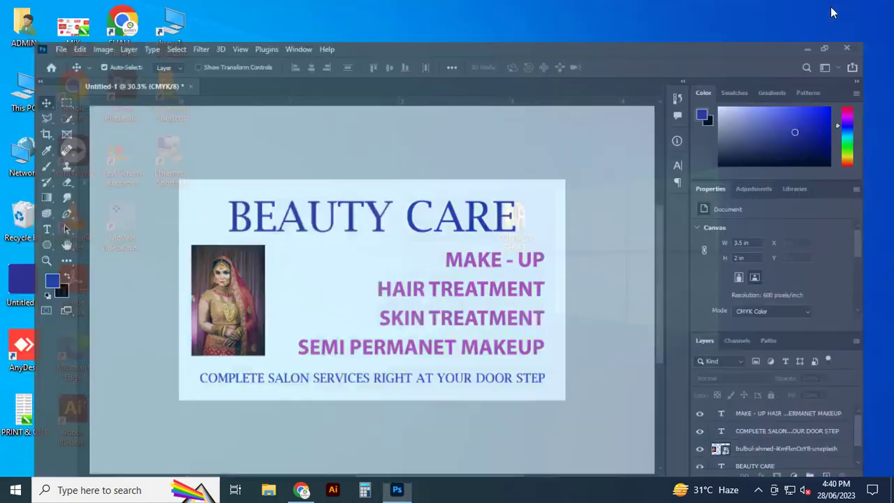
{"action": "double_click", "coordinate": [31, 105]}
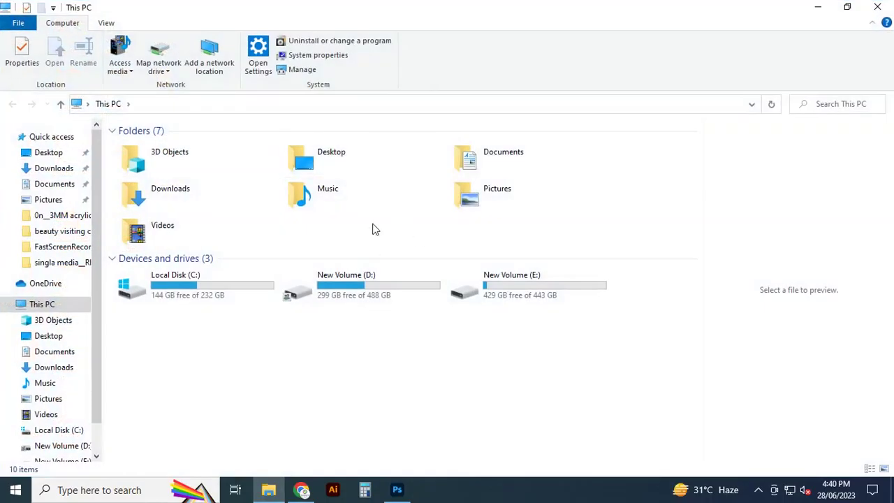
{"action": "double_click", "coordinate": [169, 193]}
{"action": "left_click", "coordinate": [391, 256]}
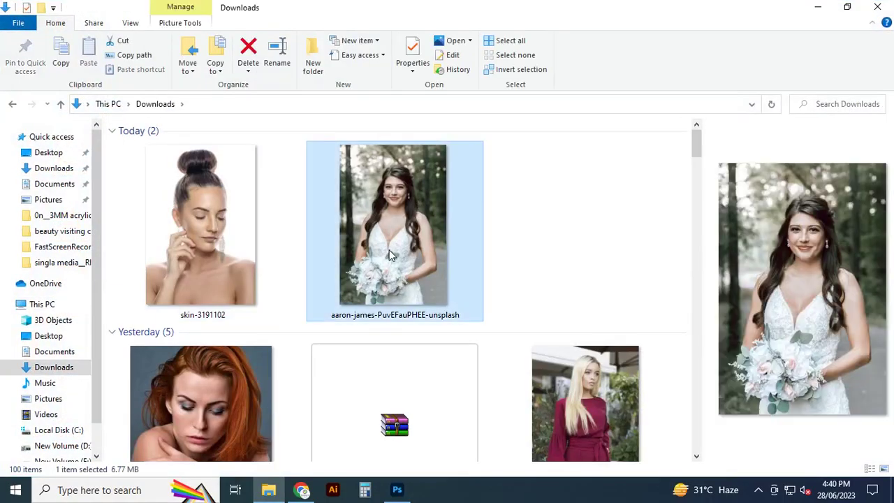
{"action": "scroll", "coordinate": [392, 256], "scroll_direction": "down", "scroll_amount": 4}
{"action": "scroll", "coordinate": [391, 256], "scroll_direction": "down", "scroll_amount": 2}
{"action": "scroll", "coordinate": [309, 293], "scroll_direction": "down", "scroll_amount": 2}
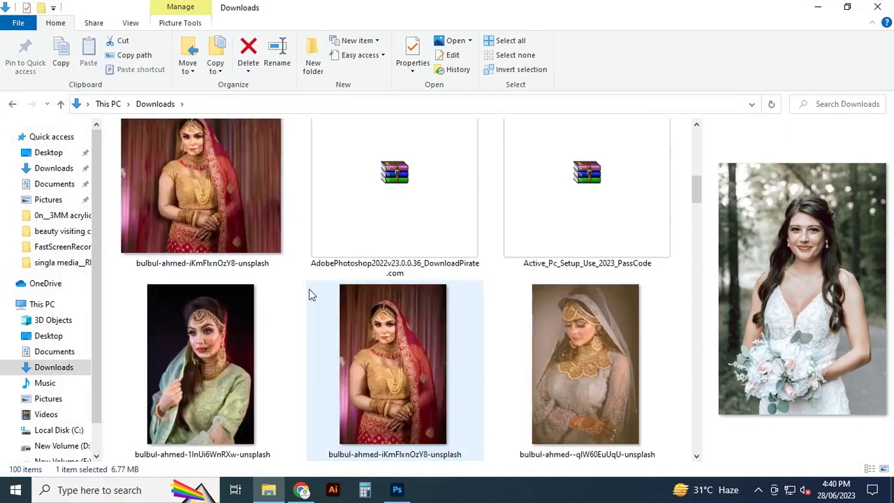
{"action": "scroll", "coordinate": [310, 294], "scroll_direction": "down", "scroll_amount": 2}
{"action": "left_click", "coordinate": [231, 212]}
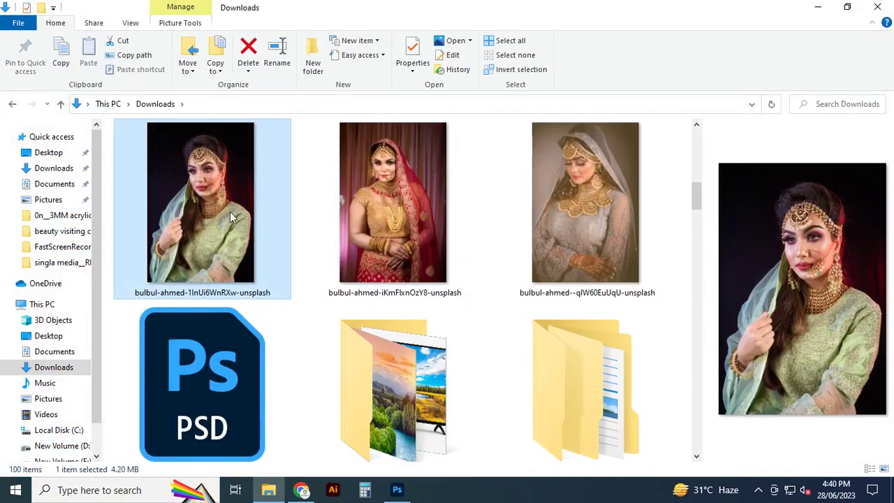
{"action": "mouse_move", "coordinate": [220, 231]}
{"action": "left_mouse_down"}
{"action": "mouse_move", "coordinate": [313, 319]}
{"action": "mouse_move", "coordinate": [318, 280]}
{"action": "left_mouse_up"}
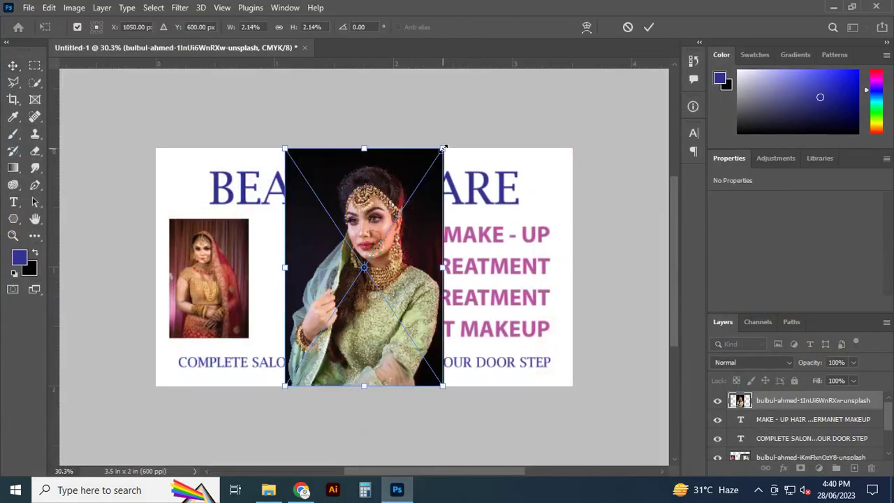
Shrink the green-outfit photo to about 0.5 × 0.75 in beside the red-outfit photo.
{"action": "left_click_drag", "start_coordinate": [443, 148], "coordinate": [409, 199]}
{"action": "mouse_move", "coordinate": [365, 296]}
{"action": "left_mouse_down"}
{"action": "mouse_move", "coordinate": [312, 283]}
{"action": "mouse_move", "coordinate": [313, 270]}
{"action": "left_mouse_up"}
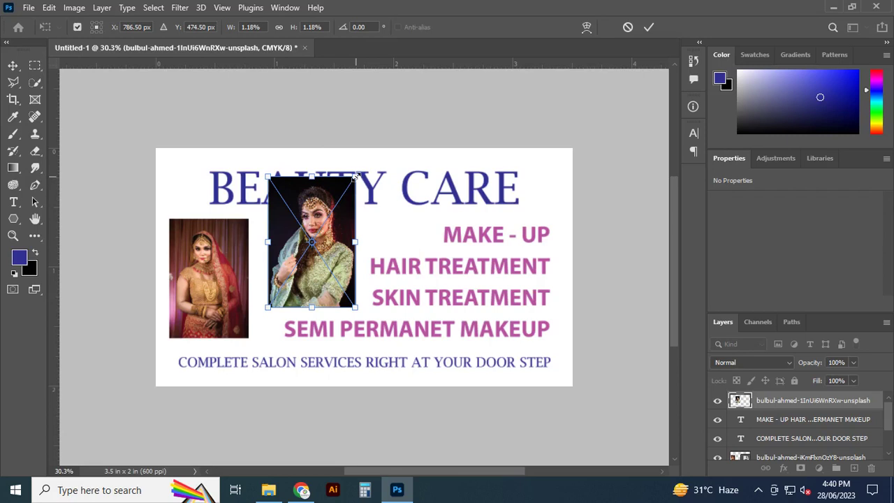
{"action": "left_click_drag", "start_coordinate": [355, 177], "coordinate": [329, 220]}
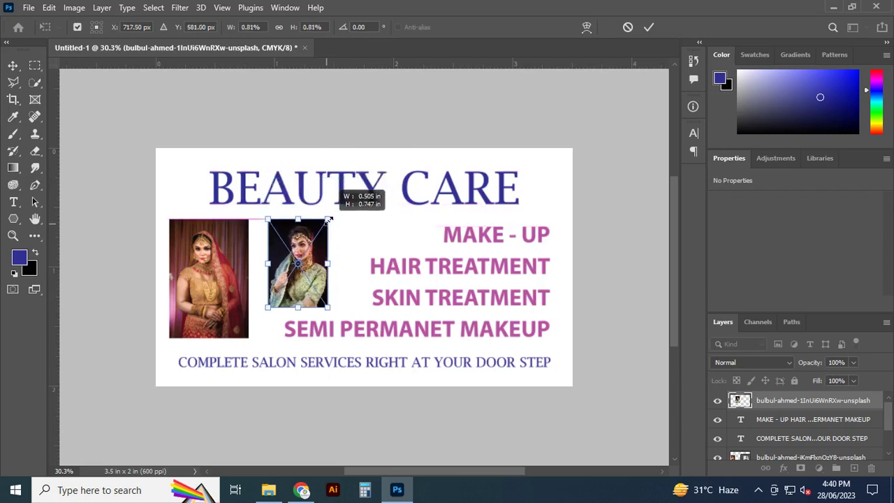
{"action": "key", "text": "ctrl+z"}
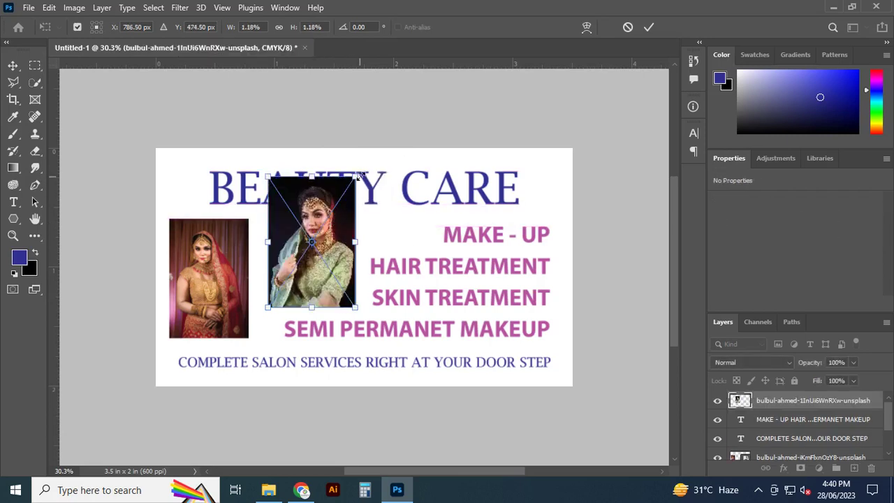
{"action": "left_click_drag", "start_coordinate": [355, 176], "coordinate": [325, 219]}
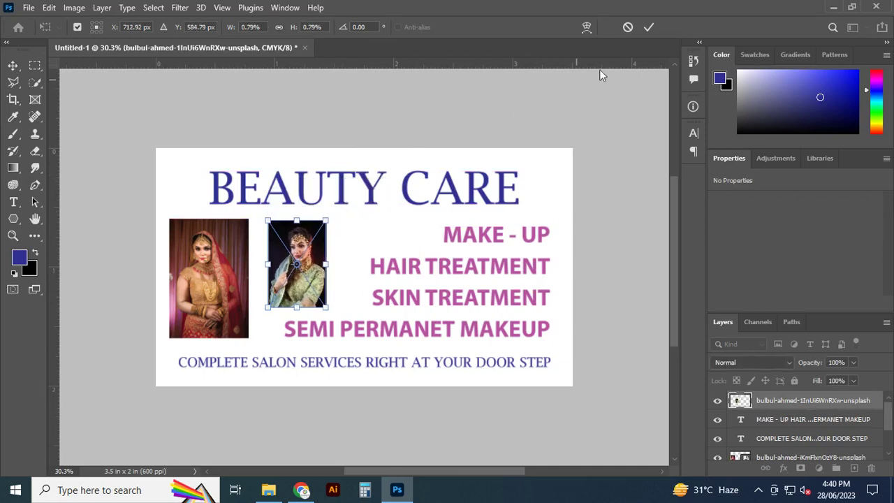
{"action": "left_click", "coordinate": [649, 27]}
{"action": "left_click", "coordinate": [624, 185]}
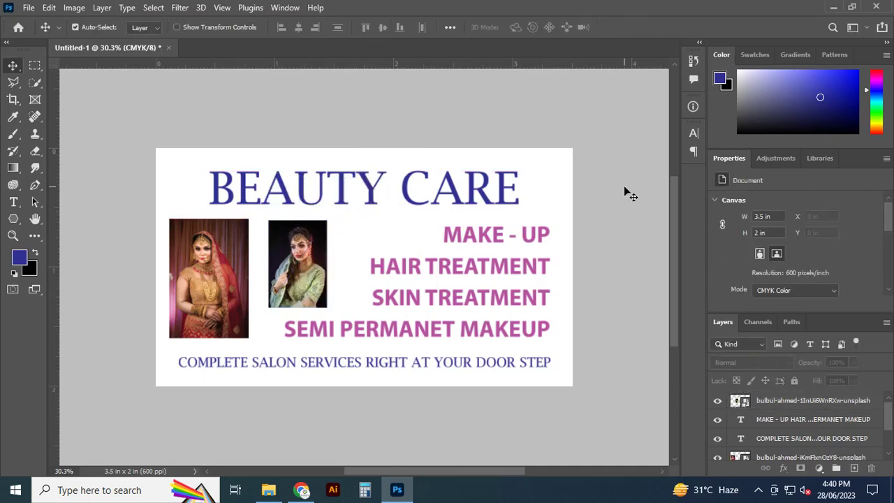
Nudge the services list down and back up to fine-tune its position.
{"action": "scroll", "coordinate": [294, 353], "scroll_direction": "up", "scroll_amount": 1}
{"action": "left_click", "coordinate": [318, 339]}
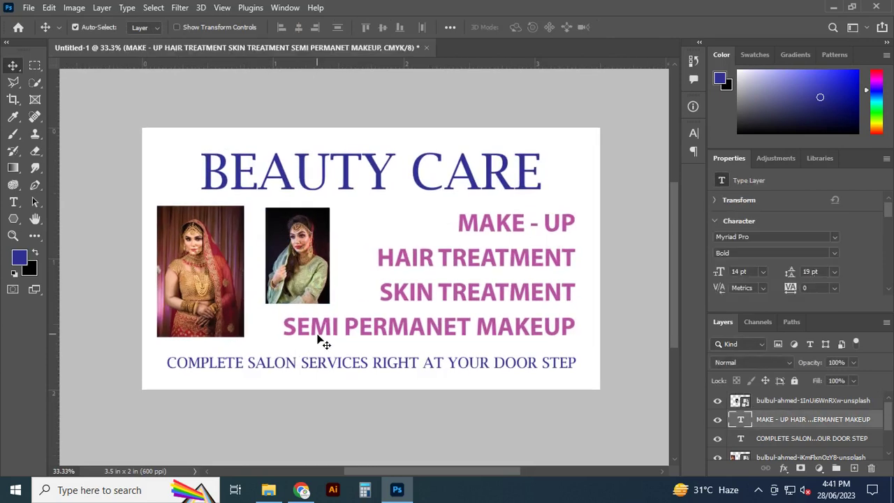
{"action": "key", "text": "Down"}
{"action": "key", "text": "Down"}
{"action": "key", "text": "Down"}
{"action": "key", "text": "Down"}
{"action": "key", "text": "Down"}
{"action": "key", "text": "Down"}
{"action": "key", "text": "Down"}
{"action": "key", "text": "Down"}
{"action": "key", "text": "Down"}
{"action": "key", "text": "Down"}
{"action": "key", "text": "Down"}
{"action": "key", "text": "Down"}
{"action": "key", "text": "Down"}
{"action": "key", "text": "Down"}
{"action": "key", "text": "Down"}
{"action": "key", "text": "Up"}
{"action": "key", "text": "Up"}
{"action": "key", "text": "Up"}
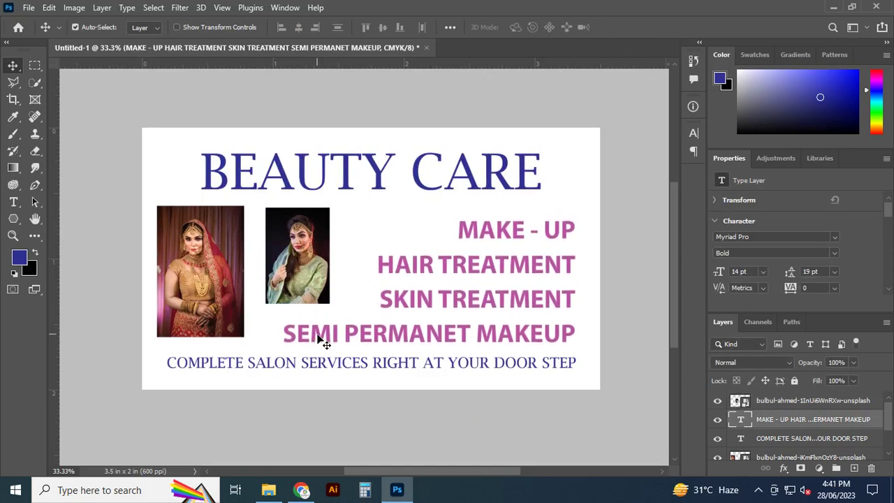
Enlarge the green-outfit photo to 0.577 × 0.863 in at X 0.82 in, top-aligned with the first photo.
{"action": "left_click", "coordinate": [302, 269]}
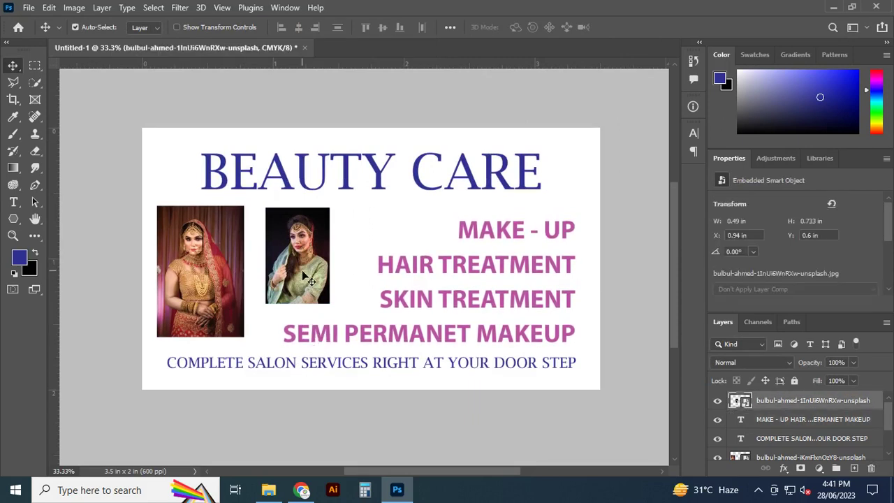
{"action": "key", "text": "Up"}
{"action": "key", "text": "Up"}
{"action": "key", "text": "Up"}
{"action": "key", "text": "Left"}
{"action": "key", "text": "Left"}
{"action": "key", "text": "Left"}
{"action": "key", "text": "Left"}
{"action": "key", "text": "Left"}
{"action": "key", "text": "Left"}
{"action": "key", "text": "shift+Left"}
{"action": "key", "text": "shift+Left"}
{"action": "key", "text": "shift+Left"}
{"action": "key", "text": "shift+Left"}
{"action": "key", "text": "shift+Left"}
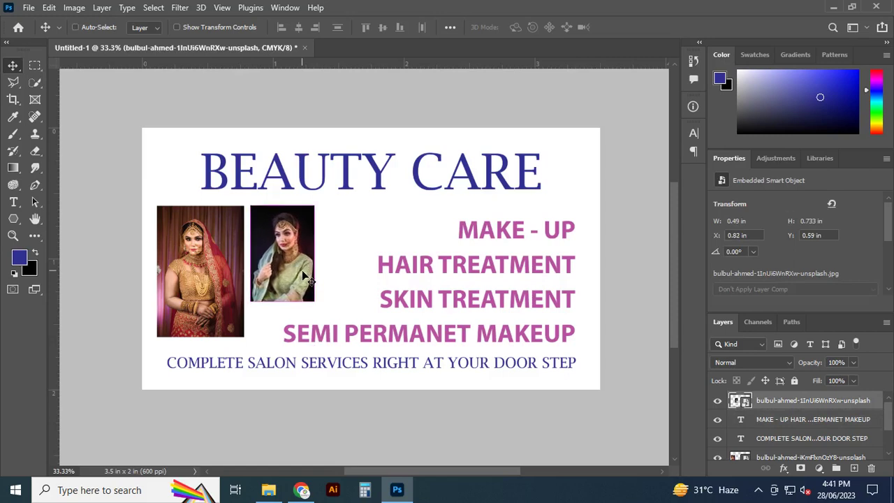
{"action": "key", "text": "ctrl+t"}
{"action": "left_click_drag", "start_coordinate": [313, 303], "coordinate": [332, 318]}
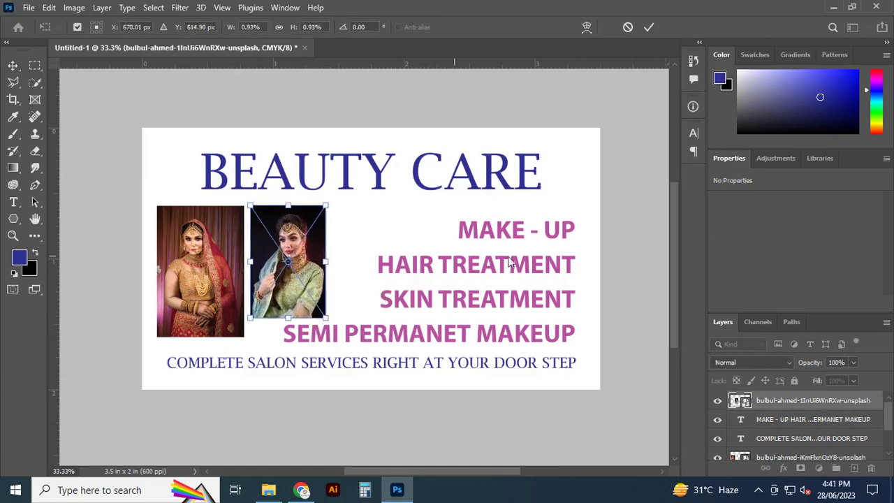
{"action": "left_click", "coordinate": [649, 27]}
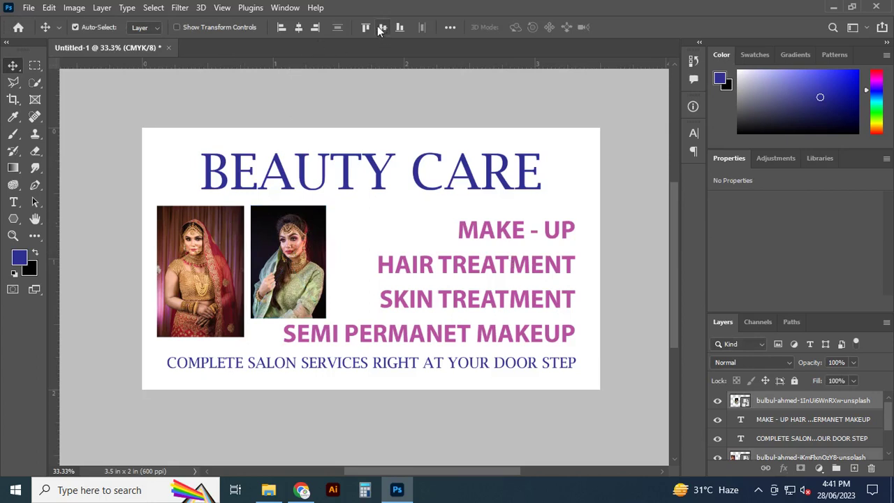
{"action": "left_click", "coordinate": [643, 201]}
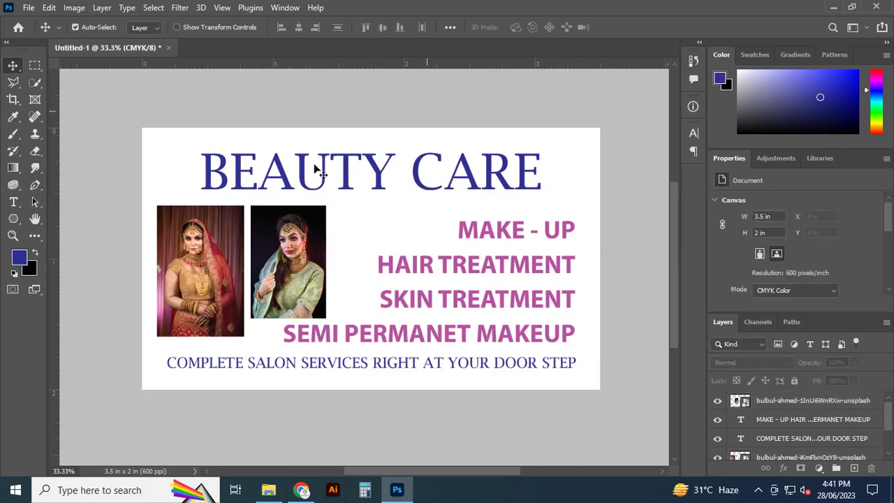
Delete the white background layer, leaving the card transparent behind its contents.
{"action": "left_click", "coordinate": [347, 188]}
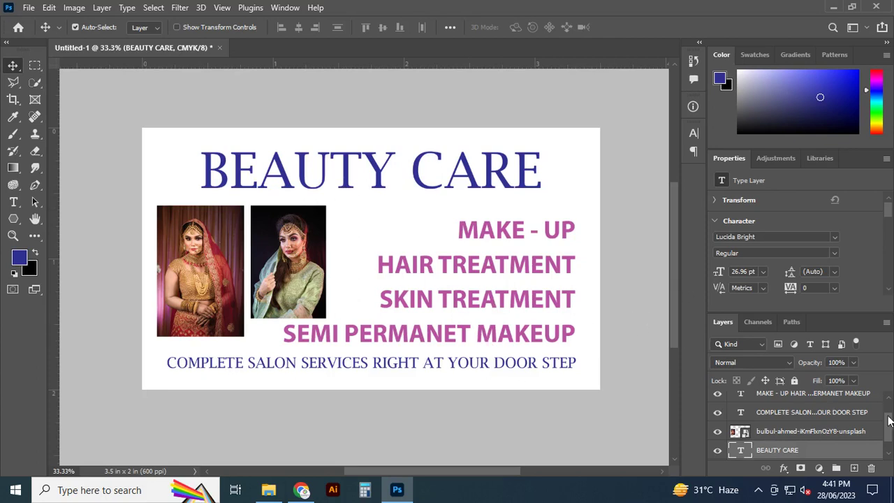
{"action": "scroll", "coordinate": [889, 419], "scroll_direction": "down", "scroll_amount": 1}
{"action": "left_click", "coordinate": [804, 451]}
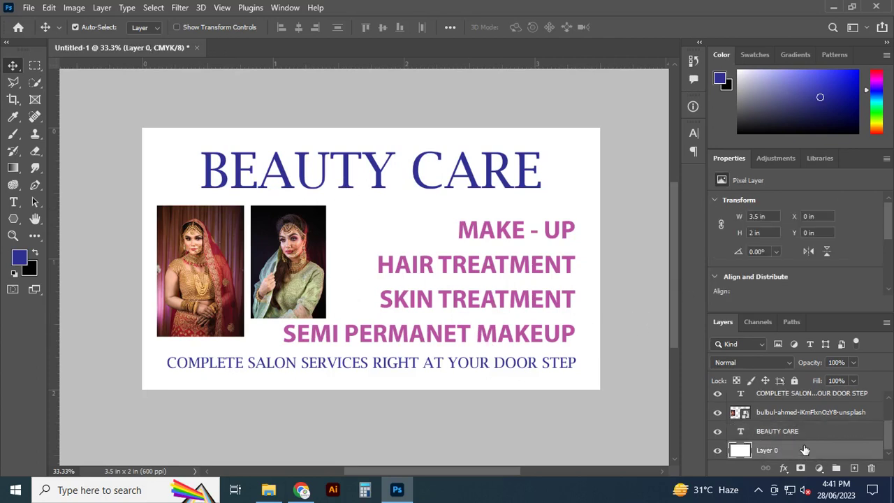
{"action": "key", "text": "Delete"}
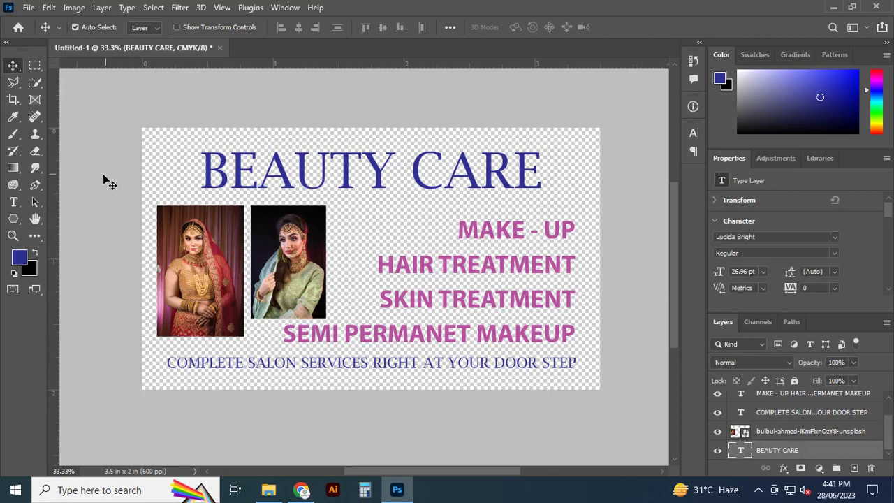
{"action": "key", "text": "g"}
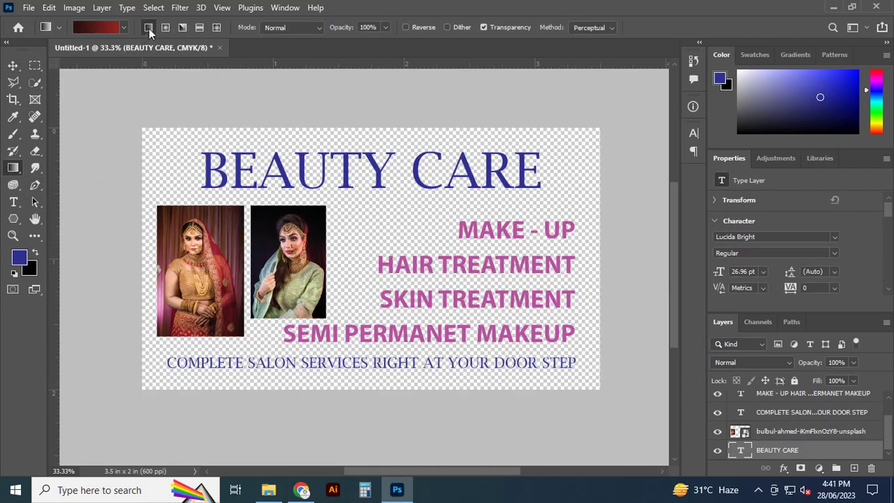
Choose the pink-to-blue Purple_03 preset from the Purples gradient folder.
{"action": "left_click", "coordinate": [102, 28]}
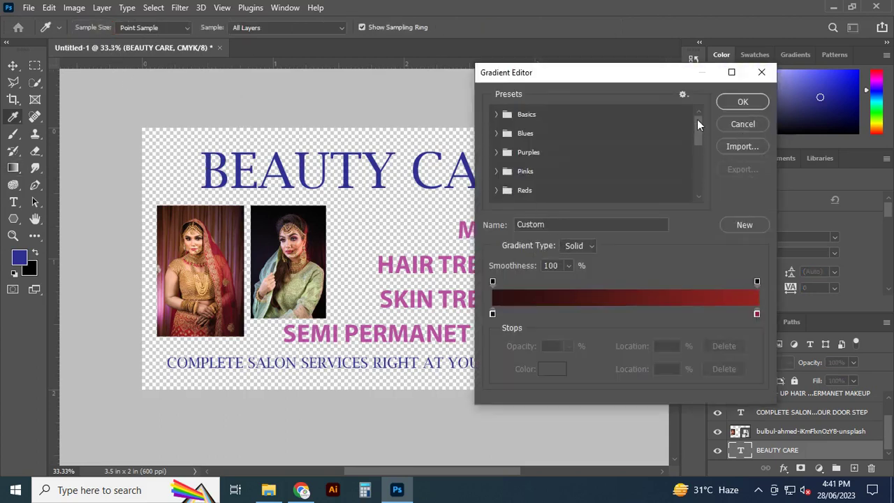
{"action": "left_click", "coordinate": [496, 114]}
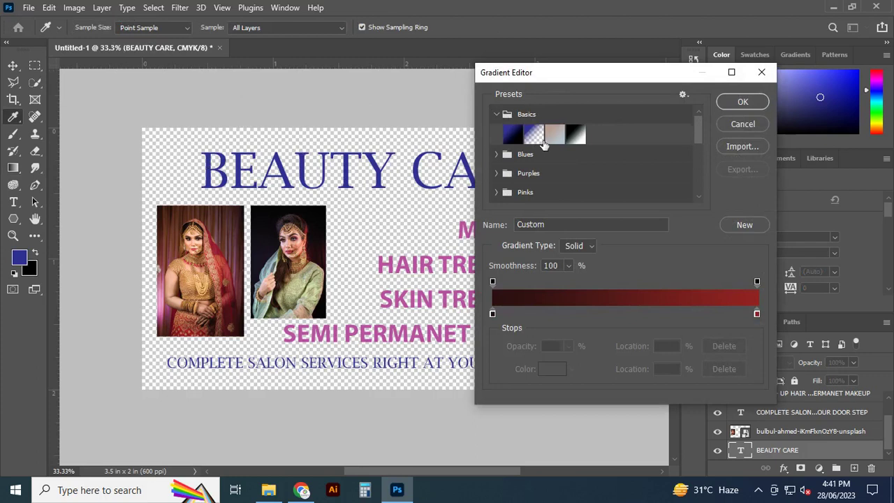
{"action": "left_click", "coordinate": [495, 154]}
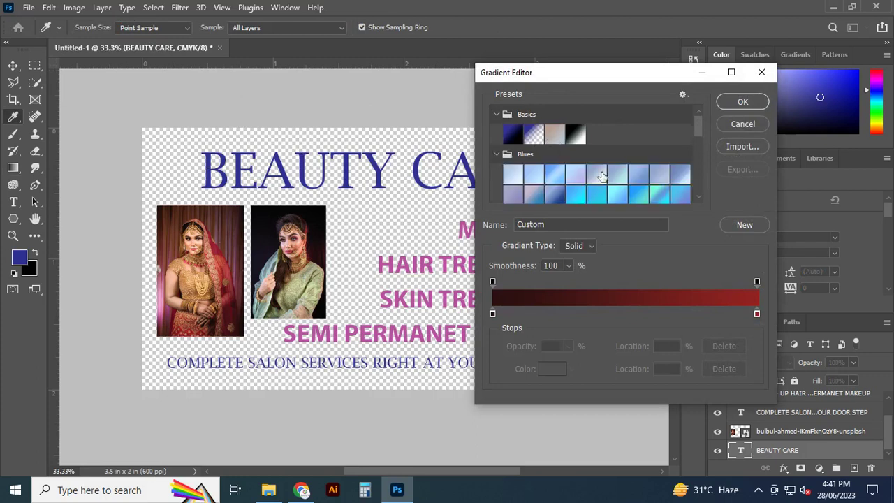
{"action": "left_click_drag", "start_coordinate": [705, 126], "coordinate": [703, 154]}
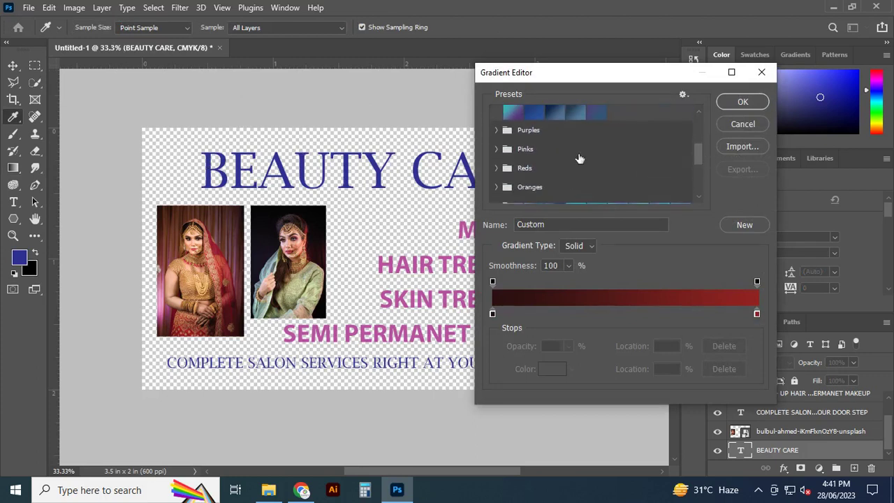
{"action": "left_click", "coordinate": [494, 130]}
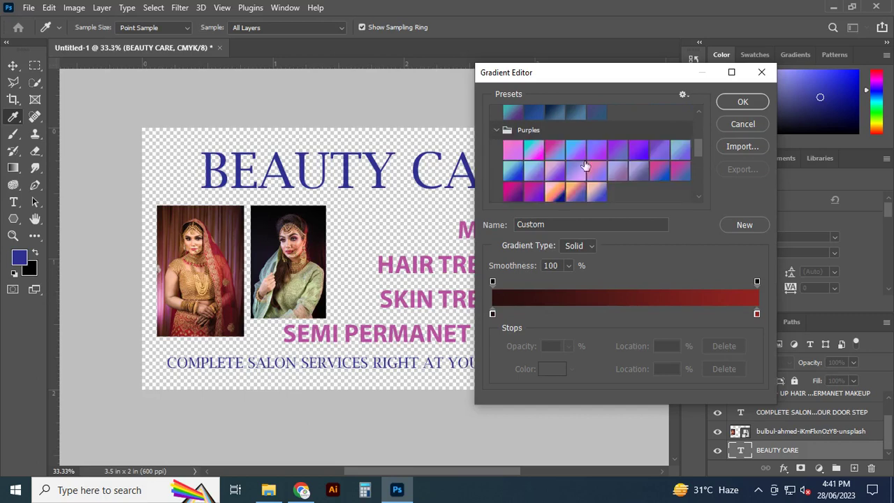
{"action": "double_click", "coordinate": [556, 150]}
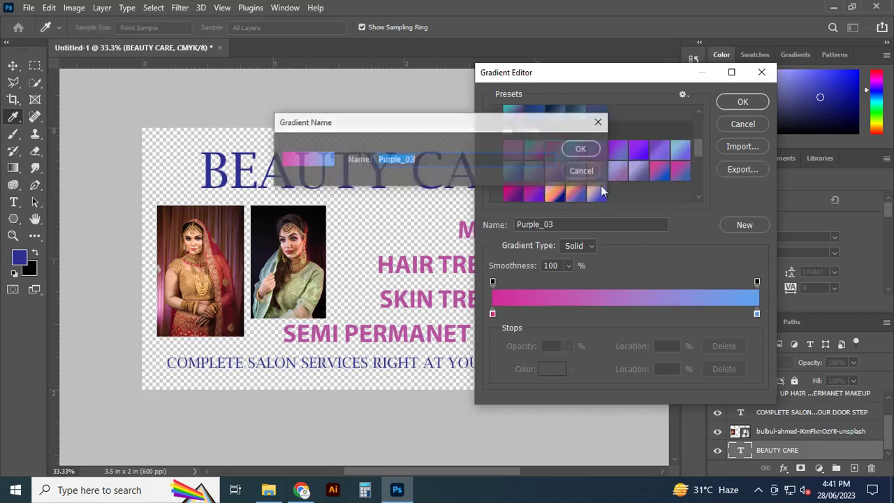
{"action": "left_click", "coordinate": [581, 148]}
{"action": "left_click", "coordinate": [739, 104]}
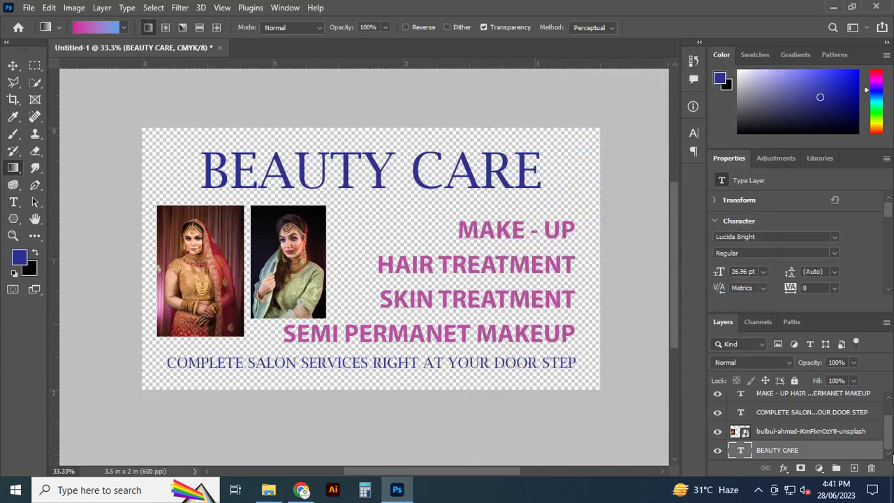
Add a new layer and try horizontal and vertical linear gradients, undoing each attempt.
{"action": "left_click_drag", "start_coordinate": [890, 437], "coordinate": [889, 416]}
{"action": "scroll", "coordinate": [889, 416], "scroll_direction": "down", "scroll_amount": 2}
{"action": "left_click", "coordinate": [854, 468]}
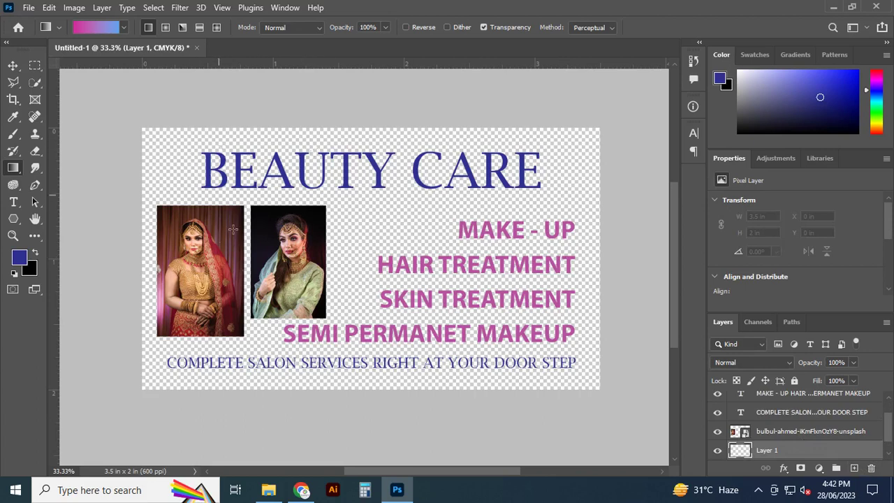
{"action": "left_click_drag", "start_coordinate": [140, 292], "coordinate": [550, 268]}
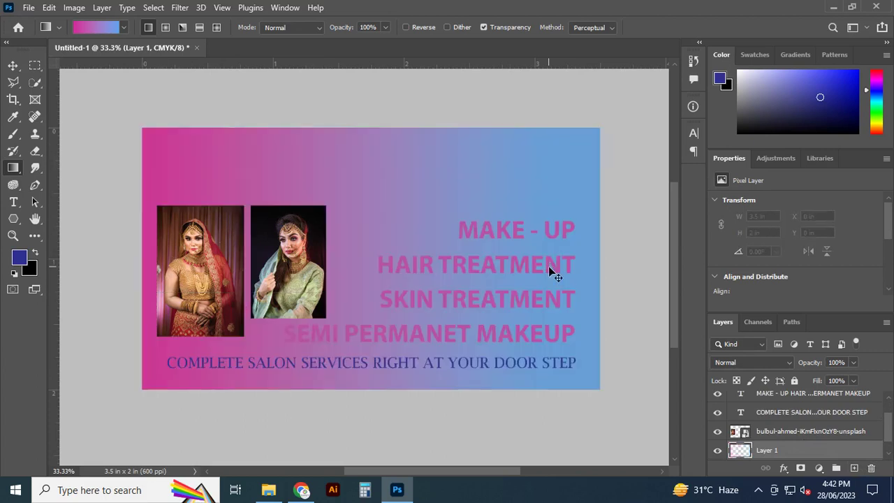
{"action": "key", "text": "ctrl+z"}
{"action": "left_click_drag", "start_coordinate": [454, 280], "coordinate": [272, 257]}
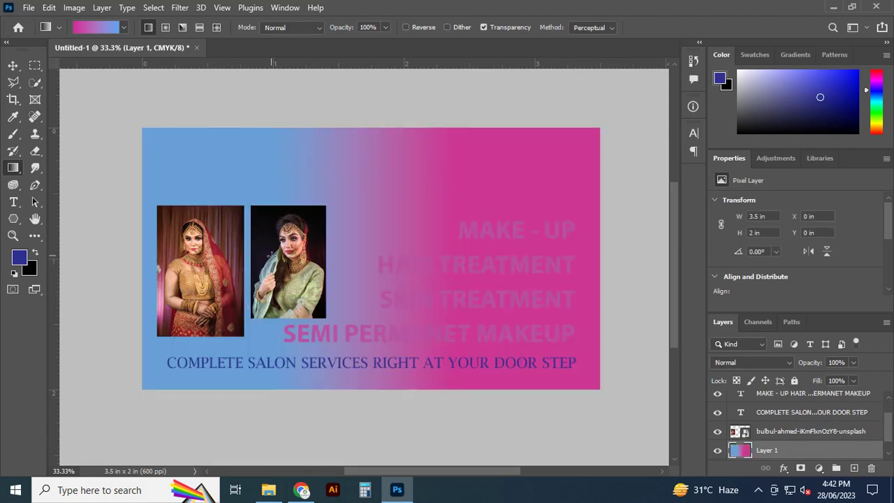
{"action": "key", "text": "ctrl+z"}
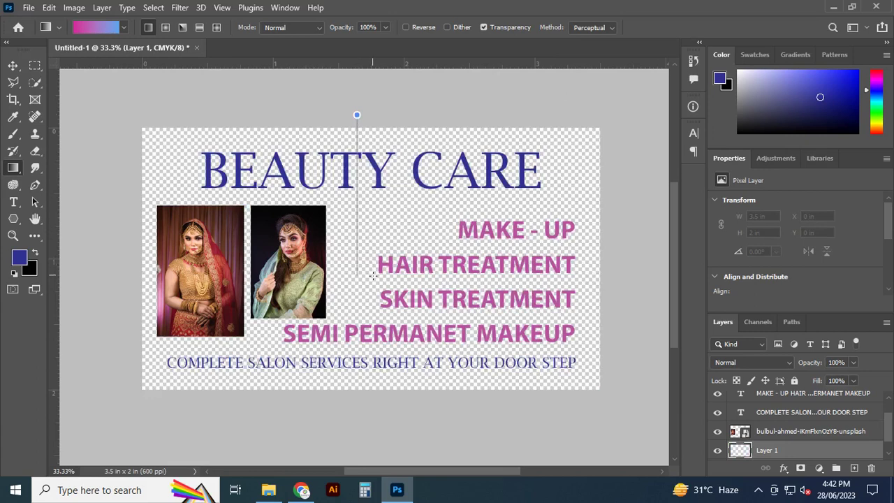
{"action": "left_click_drag", "start_coordinate": [361, 143], "coordinate": [373, 276]}
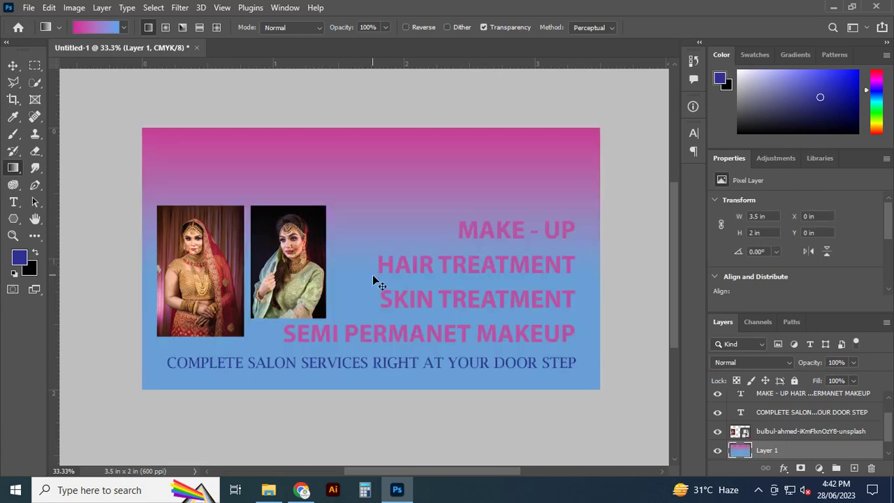
{"action": "key", "text": "ctrl+z"}
Try and undo two radial gradients, then fill the layer pink-to-blue from top to bottom.
{"action": "left_click", "coordinate": [166, 28]}
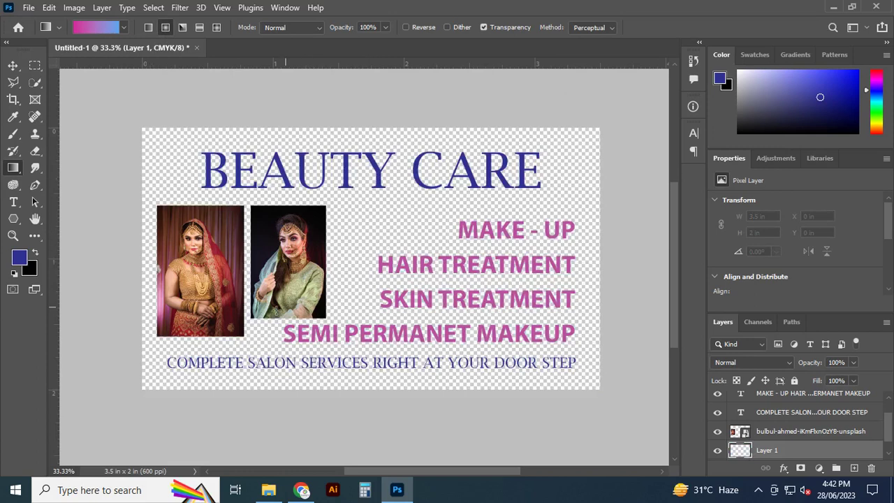
{"action": "left_click_drag", "start_coordinate": [174, 325], "coordinate": [310, 219]}
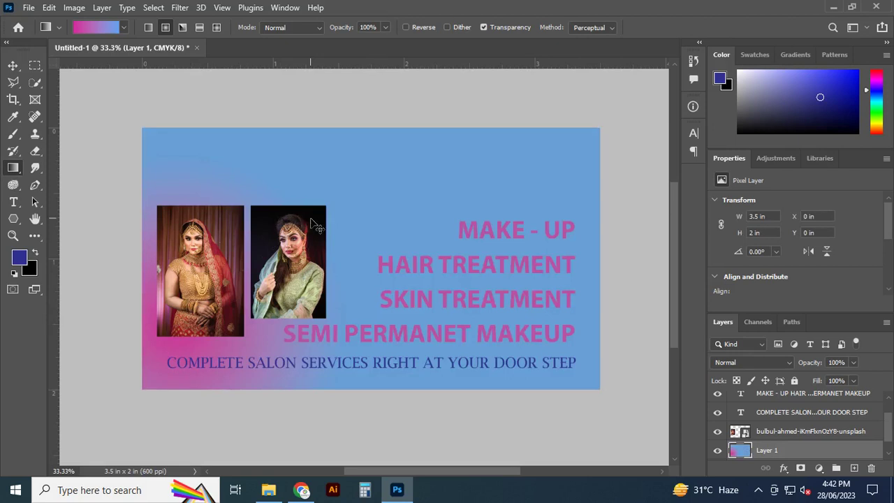
{"action": "key", "text": "ctrl+z"}
{"action": "left_click_drag", "start_coordinate": [194, 302], "coordinate": [321, 200]}
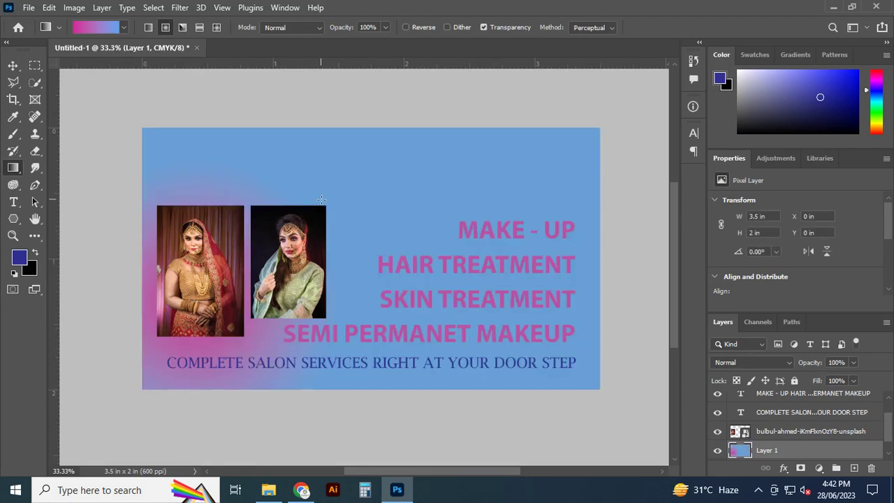
{"action": "key", "text": "ctrl+z"}
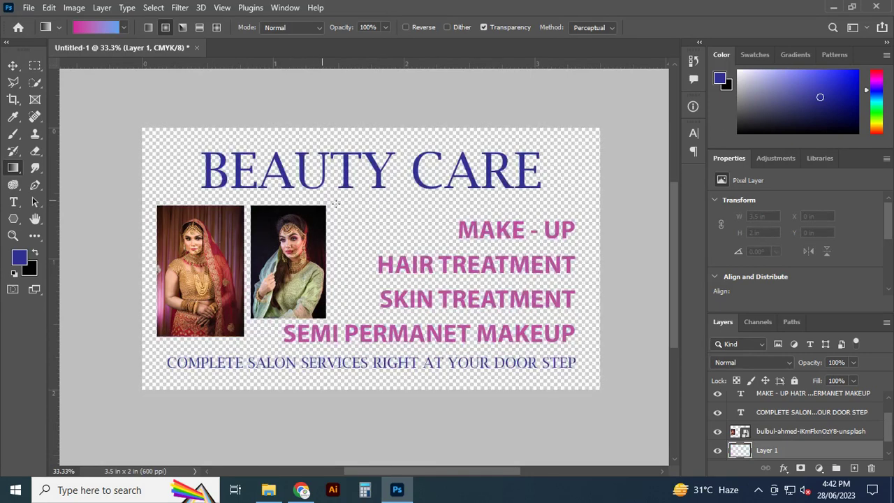
{"action": "left_click_drag", "start_coordinate": [377, 86], "coordinate": [384, 244]}
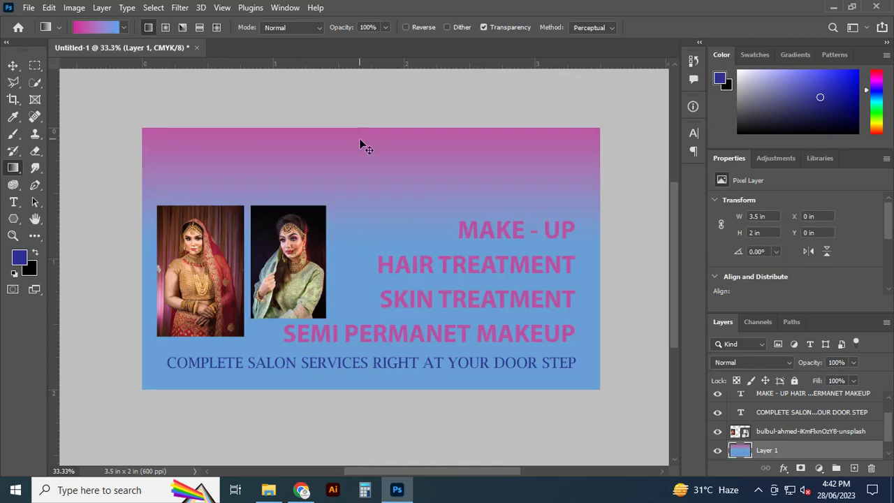
{"action": "mouse_move", "coordinate": [344, 99]}
{"action": "left_mouse_down"}
{"action": "mouse_move", "coordinate": [366, 321]}
{"action": "mouse_move", "coordinate": [356, 297]}
{"action": "left_mouse_up"}
Move the gradient layer below the BEAUTY CARE heading so the heading shows again.
{"action": "left_click", "coordinate": [12, 66]}
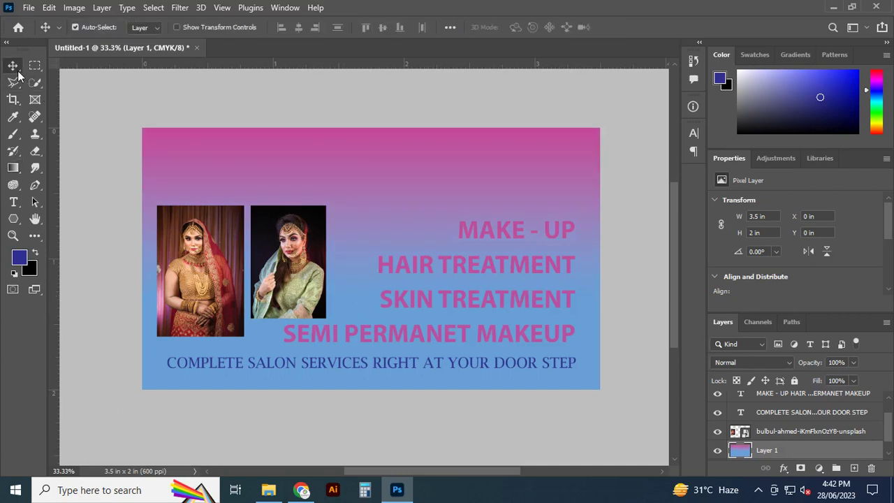
{"action": "left_click", "coordinate": [366, 105]}
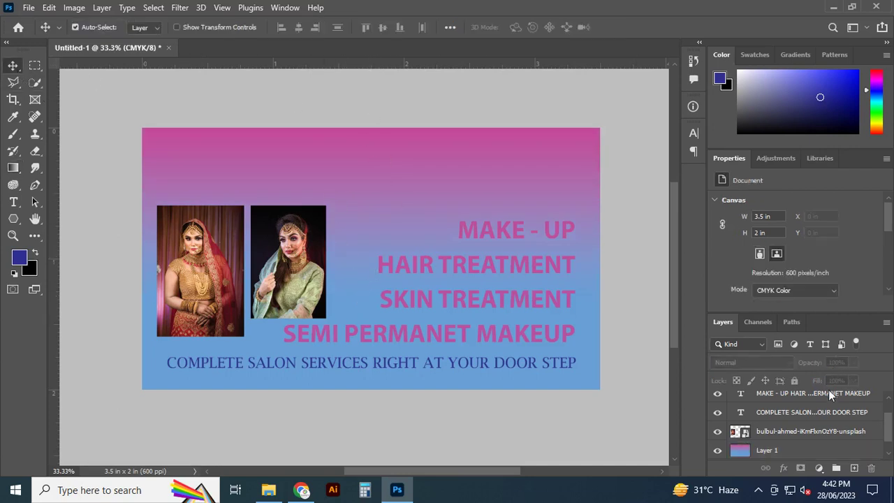
{"action": "scroll", "coordinate": [815, 431], "scroll_direction": "up", "scroll_amount": 1}
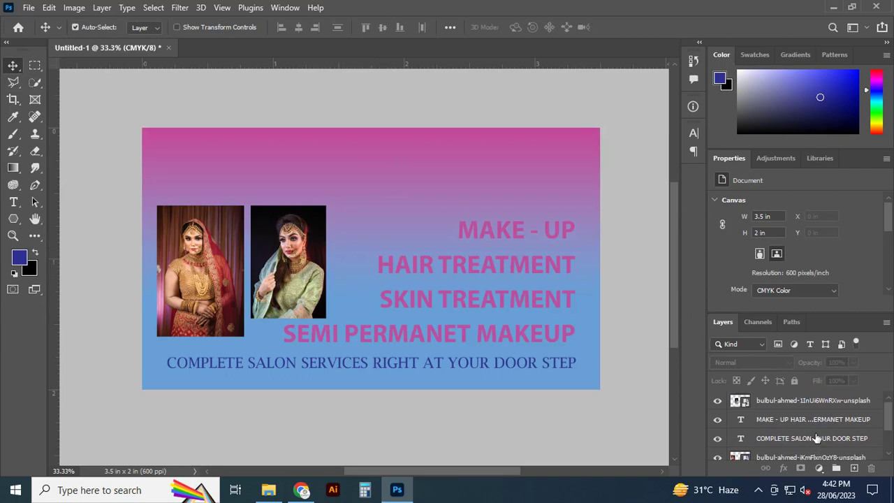
{"action": "left_click", "coordinate": [801, 403]}
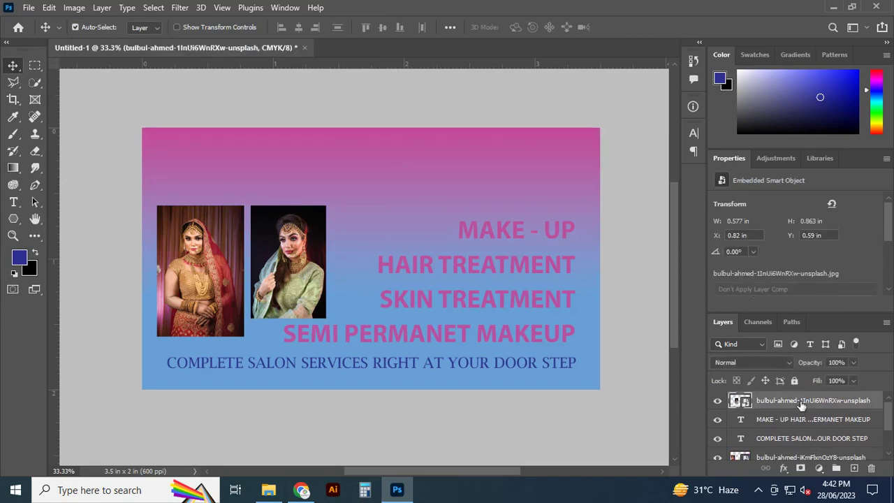
{"action": "left_click", "coordinate": [793, 440]}
{"action": "scroll", "coordinate": [789, 436], "scroll_direction": "down", "scroll_amount": 1}
{"action": "left_click", "coordinate": [790, 444]}
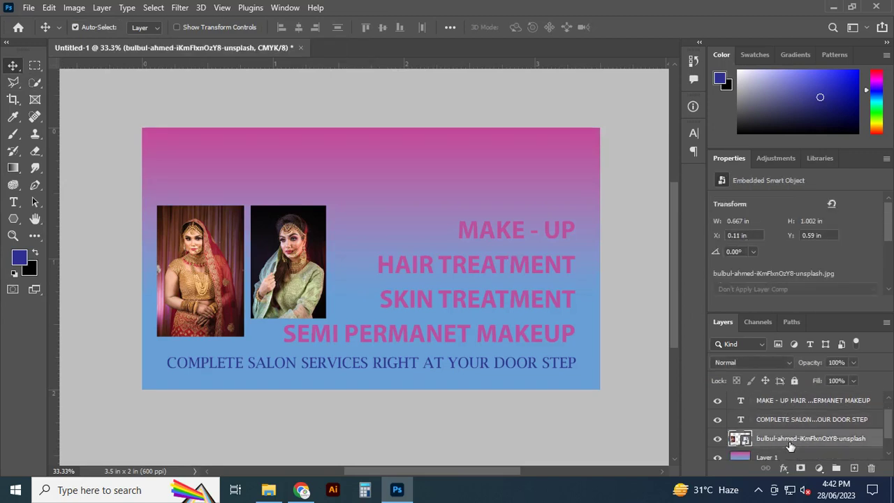
{"action": "scroll", "coordinate": [790, 446], "scroll_direction": "down", "scroll_amount": 1}
{"action": "left_click_drag", "start_coordinate": [790, 445], "coordinate": [789, 460]}
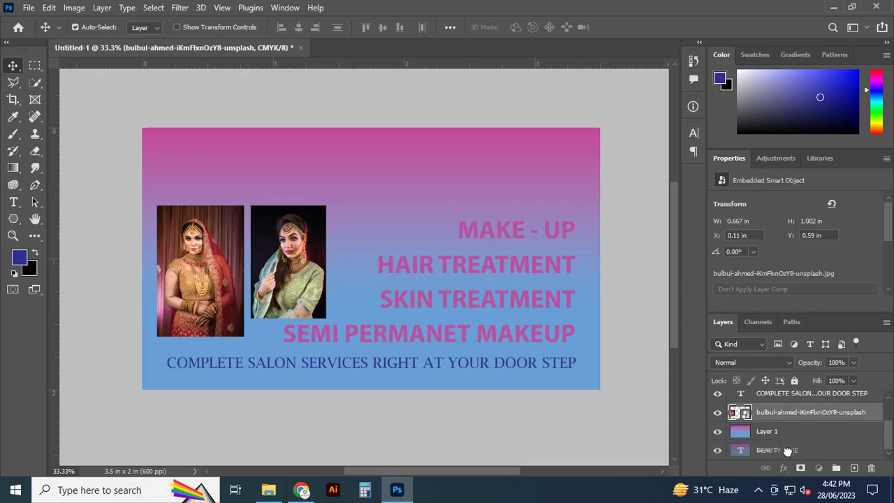
Recolour the BEAUTY CARE heading text to light cyan (3afffd).
{"action": "left_click", "coordinate": [786, 433]}
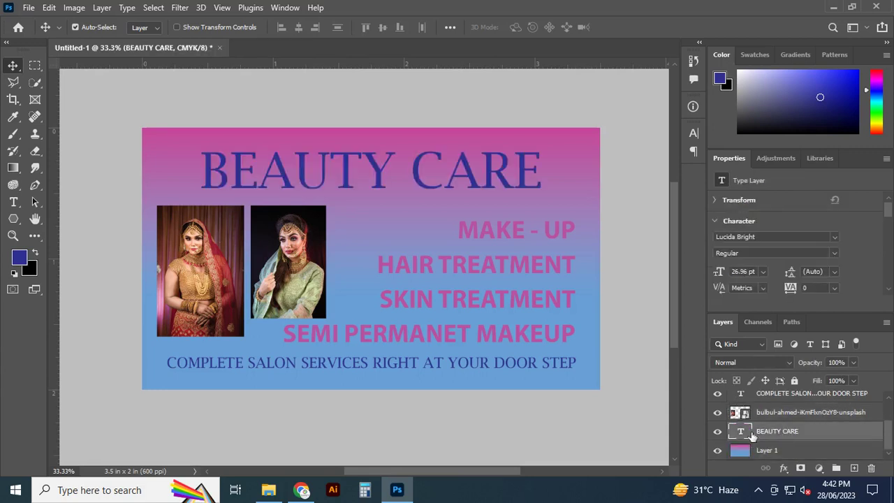
{"action": "double_click", "coordinate": [741, 431]}
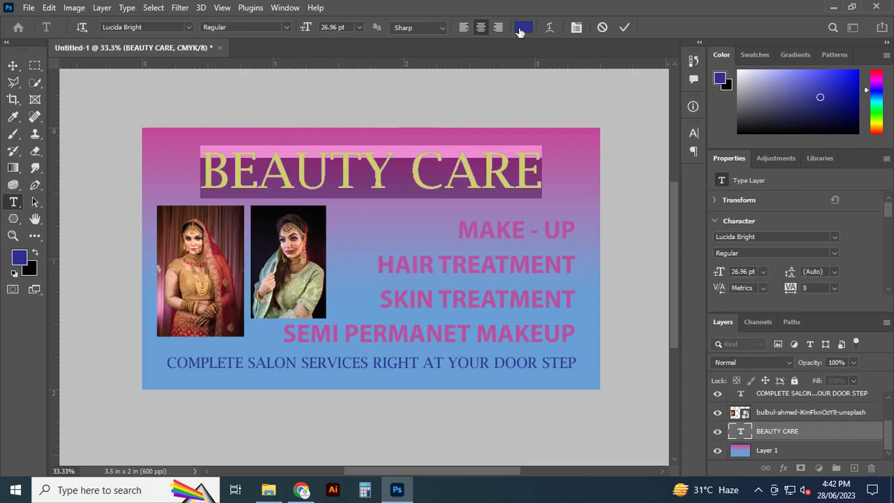
{"action": "left_click", "coordinate": [523, 27]}
{"action": "left_click", "coordinate": [668, 135]}
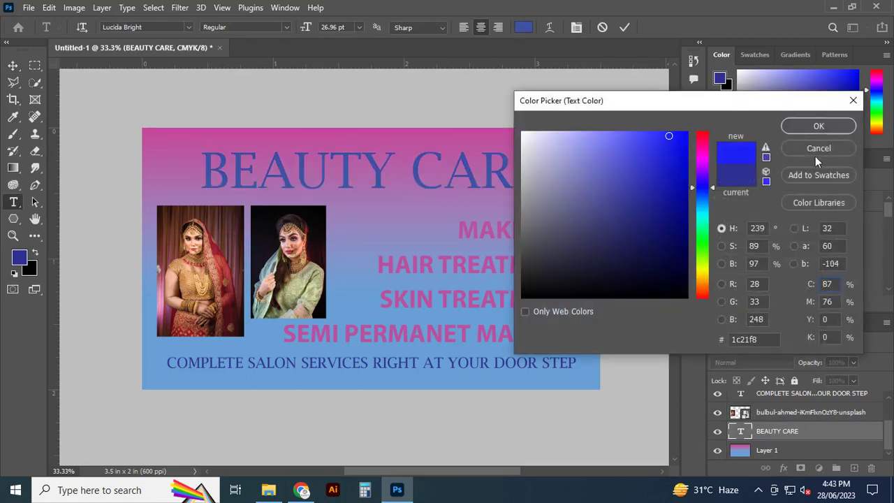
{"action": "left_click", "coordinate": [610, 131]}
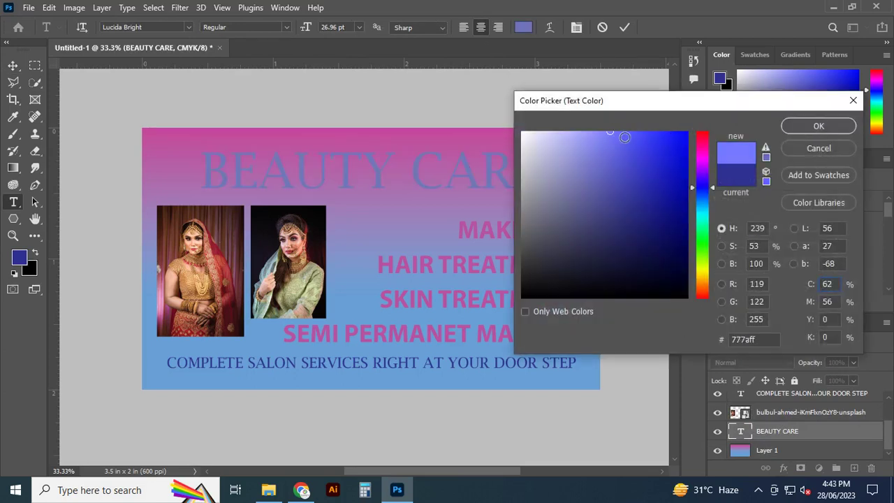
{"action": "left_click_drag", "start_coordinate": [617, 131], "coordinate": [650, 132]}
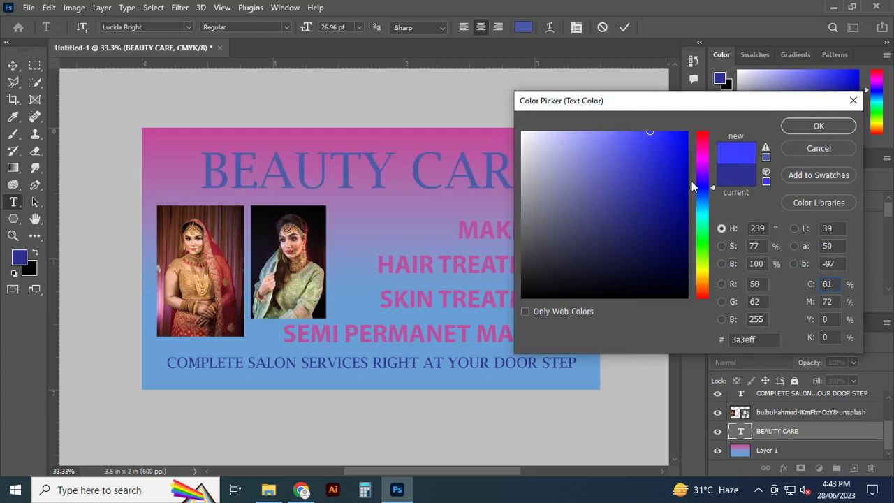
{"action": "left_click_drag", "start_coordinate": [712, 190], "coordinate": [711, 215]}
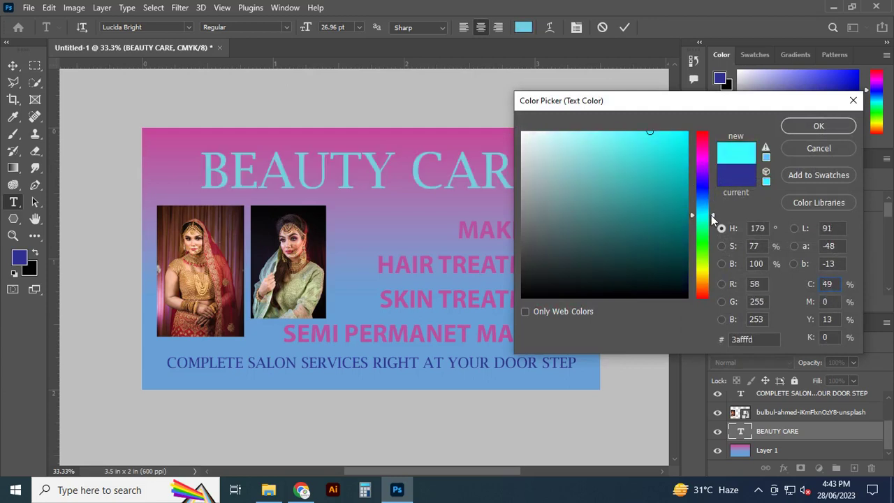
{"action": "left_click", "coordinate": [811, 127]}
{"action": "left_click", "coordinate": [625, 28]}
{"action": "key", "text": "v"}
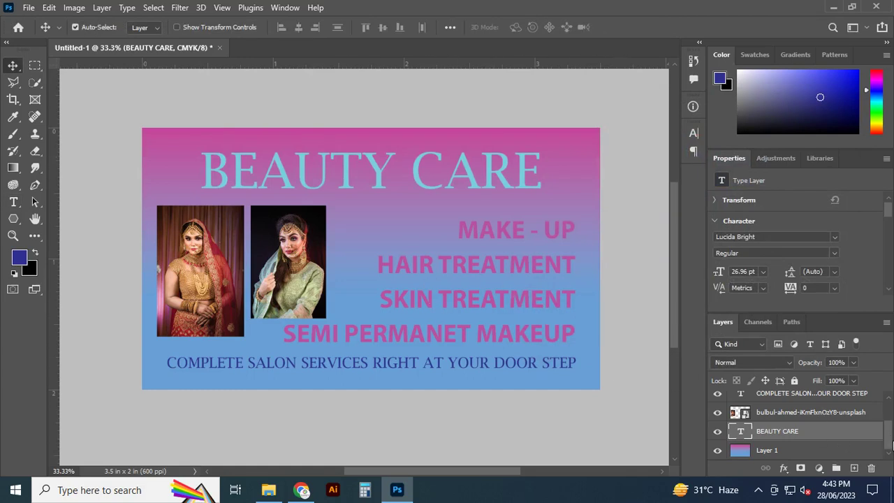
Browse the Layers panel and select the services list text layer.
{"action": "left_click", "coordinate": [802, 451]}
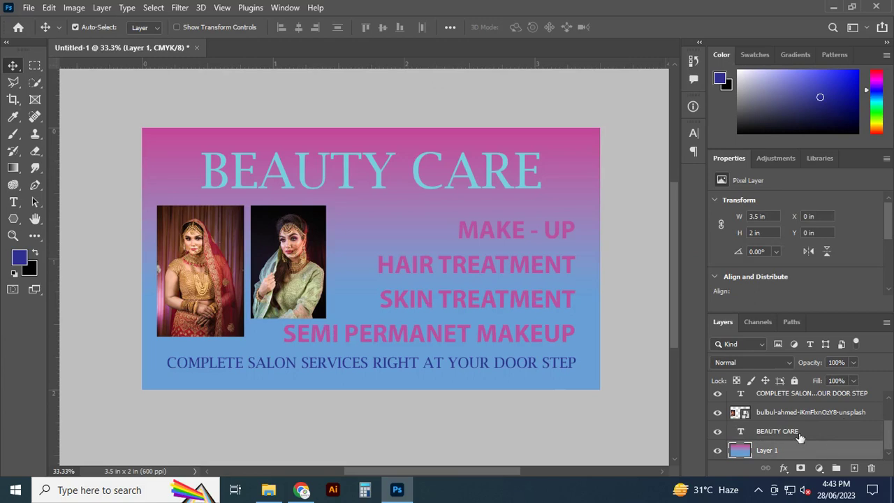
{"action": "left_click", "coordinate": [800, 437]}
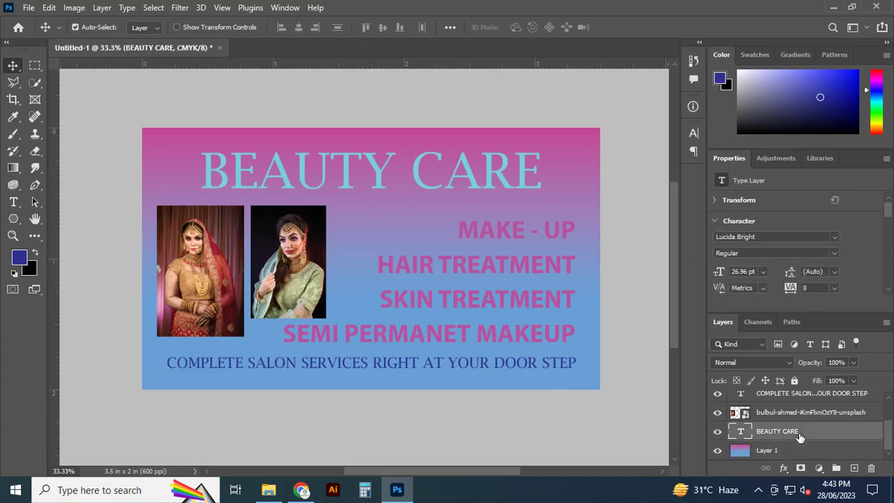
{"action": "scroll", "coordinate": [800, 437], "scroll_direction": "up", "scroll_amount": 1}
{"action": "left_click", "coordinate": [795, 414]}
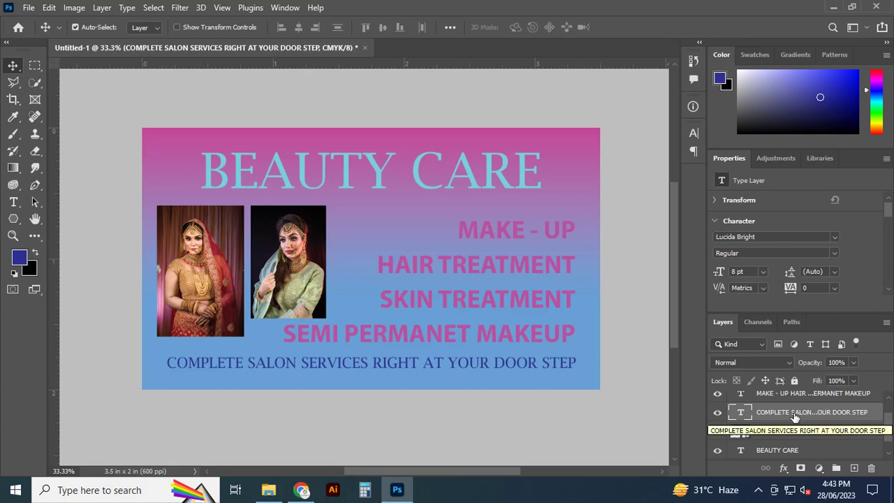
{"action": "scroll", "coordinate": [795, 417], "scroll_direction": "up", "scroll_amount": 1}
{"action": "left_click", "coordinate": [795, 415]}
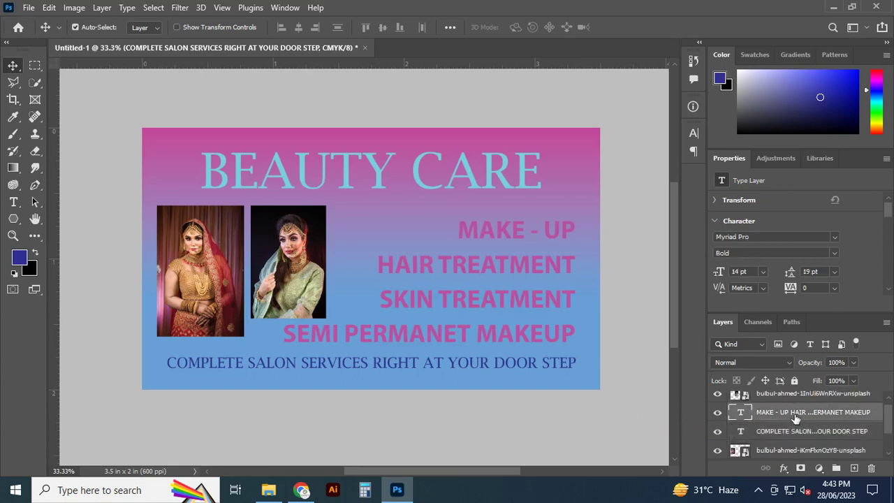
Recolour the services list text from pink to bright yellow (e8f422).
{"action": "double_click", "coordinate": [742, 414]}
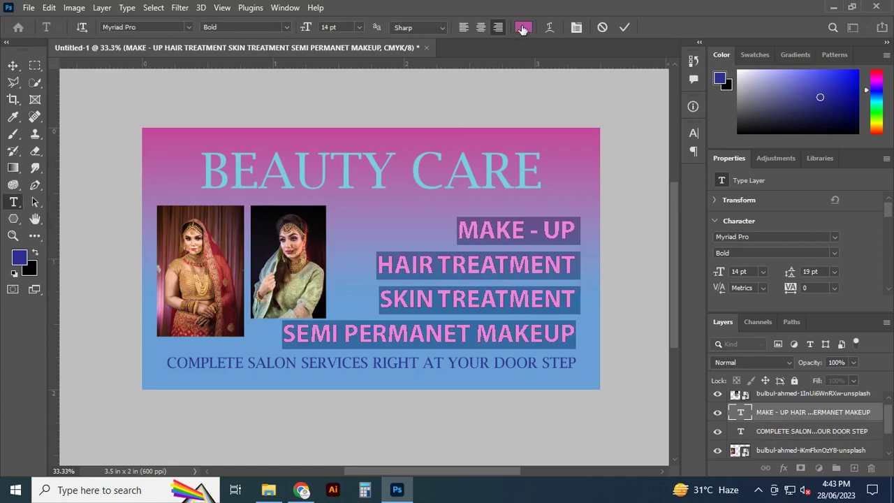
{"action": "left_click", "coordinate": [523, 27]}
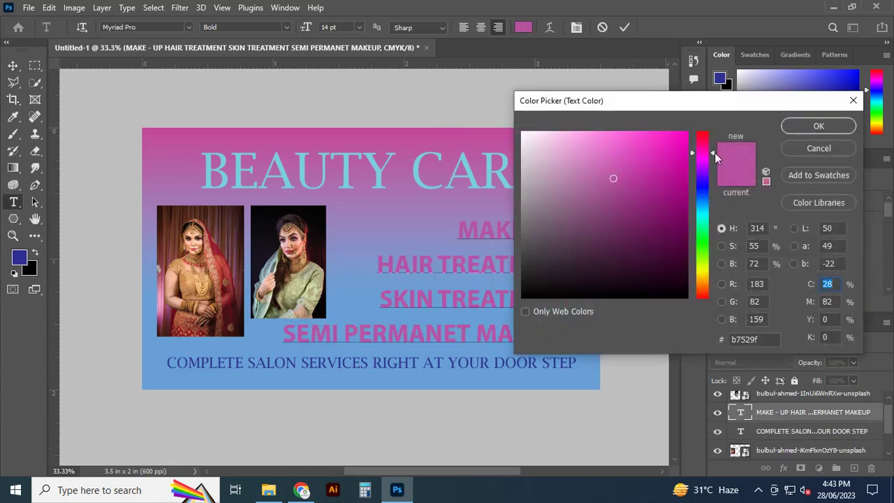
{"action": "left_click_drag", "start_coordinate": [715, 152], "coordinate": [712, 218]}
{"action": "left_click", "coordinate": [654, 156]}
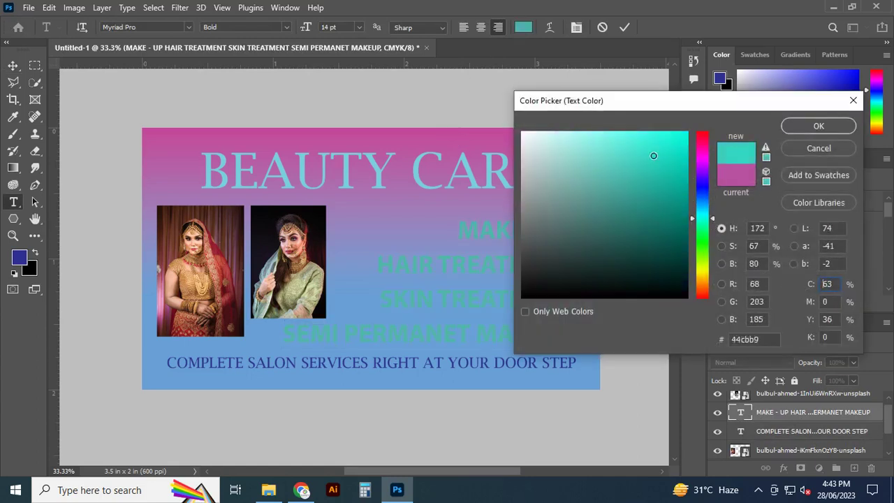
{"action": "left_click_drag", "start_coordinate": [654, 155], "coordinate": [665, 138]}
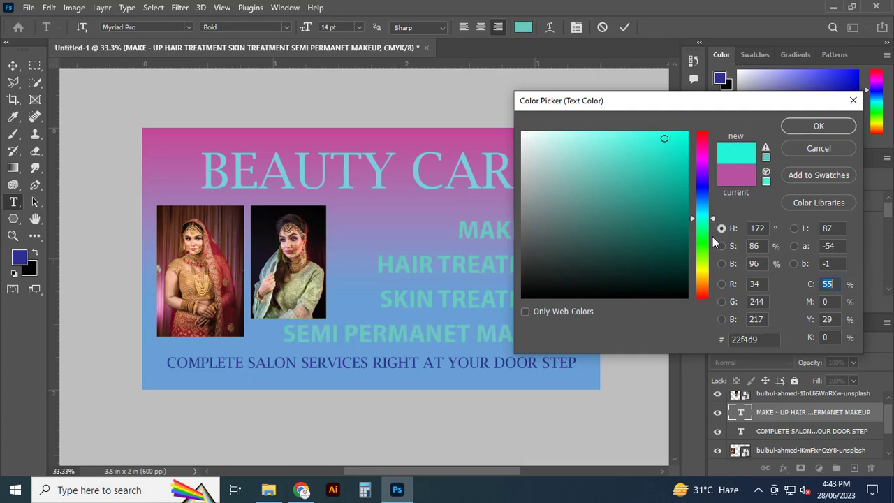
{"action": "left_click_drag", "start_coordinate": [714, 231], "coordinate": [715, 241]}
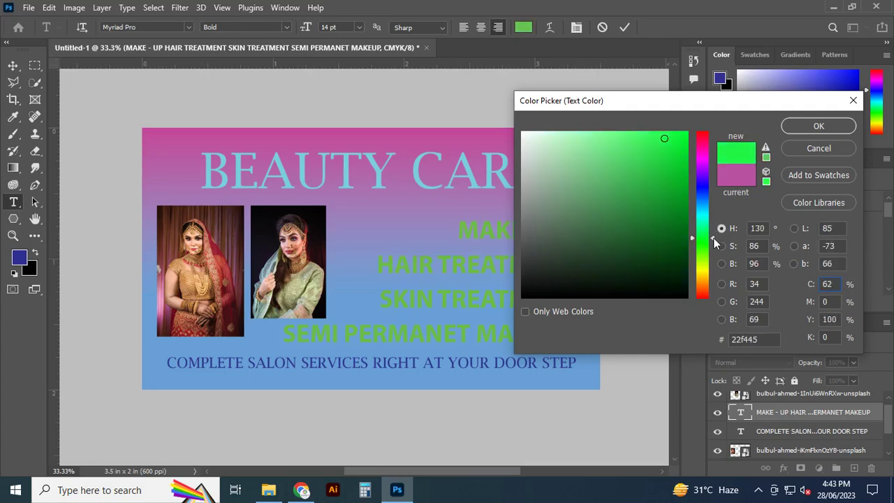
{"action": "left_click_drag", "start_coordinate": [714, 242], "coordinate": [716, 272]}
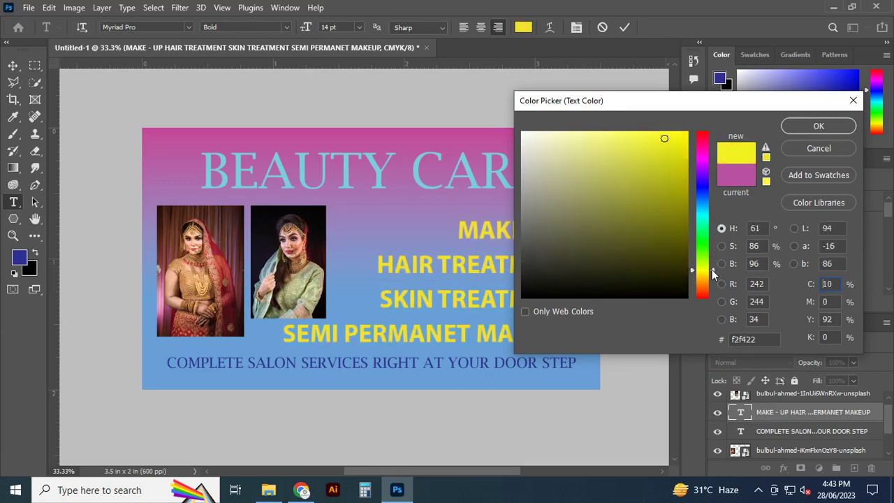
{"action": "left_click_drag", "start_coordinate": [714, 273], "coordinate": [715, 268]}
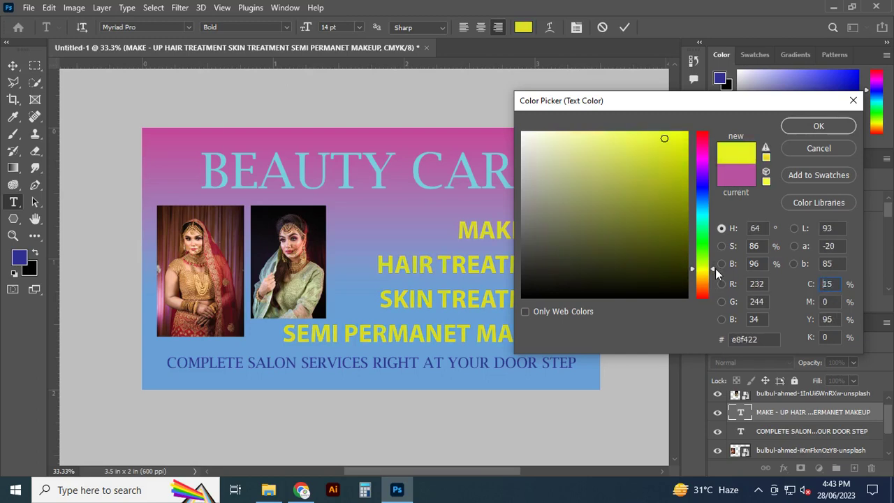
{"action": "left_click", "coordinate": [810, 127]}
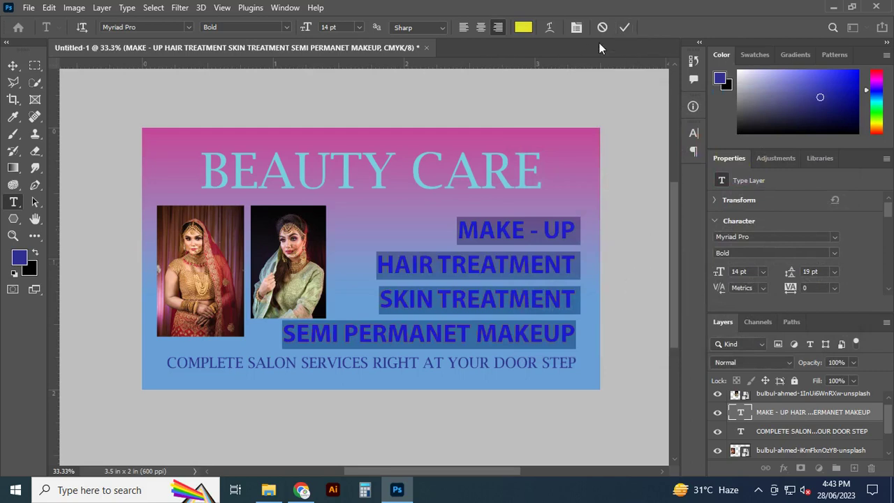
{"action": "left_click", "coordinate": [624, 27]}
{"action": "key", "text": "v"}
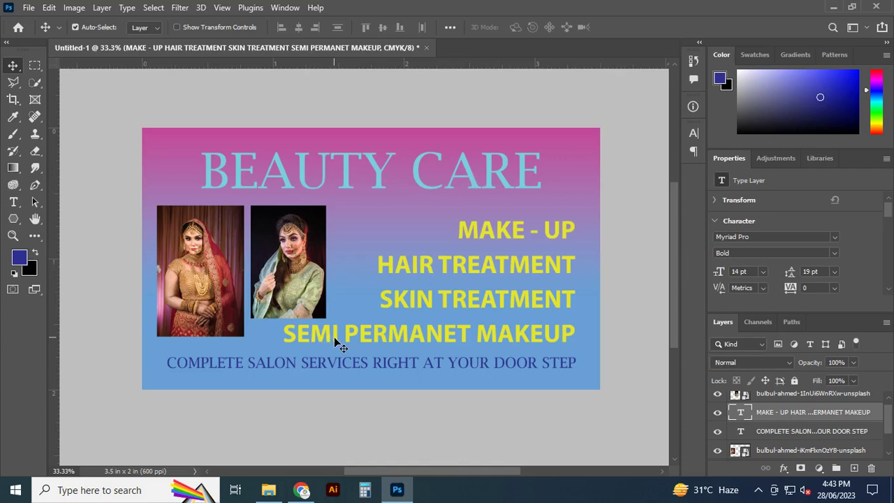
Nudge the services list down, butt the green-outfit photo against the red one, and merge both photos.
{"action": "key", "text": "Down"}
{"action": "key", "text": "Down"}
{"action": "key", "text": "Down"}
{"action": "key", "text": "Down"}
{"action": "key", "text": "Down"}
{"action": "key", "text": "Down"}
{"action": "left_click", "coordinate": [318, 297]}
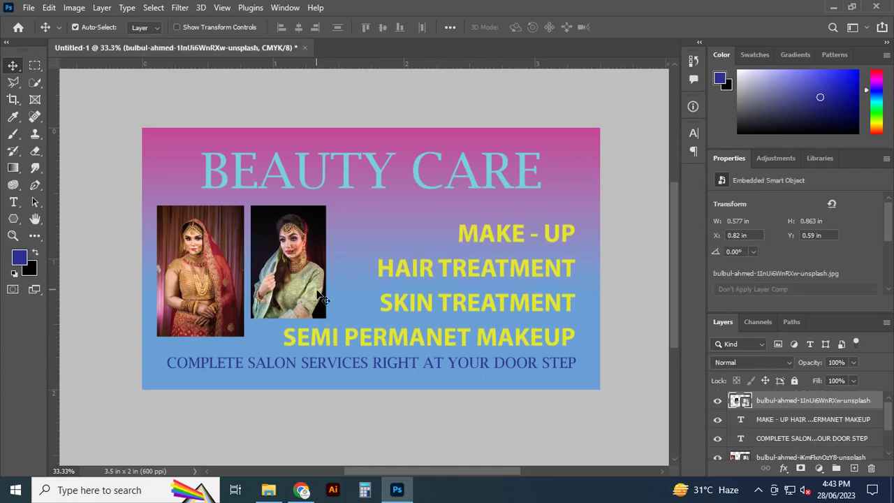
{"action": "key", "text": "Left"}
{"action": "key", "text": "Left"}
{"action": "key", "text": "Left"}
{"action": "key", "text": "Left"}
{"action": "key", "text": "Left"}
{"action": "key", "text": "Left"}
{"action": "key", "text": "Left"}
{"action": "key", "text": "Left"}
{"action": "key", "text": "Left"}
{"action": "key", "text": "Left"}
{"action": "key", "text": "Left"}
{"action": "key", "text": "Left"}
{"action": "key", "text": "Left"}
{"action": "key", "text": "Left"}
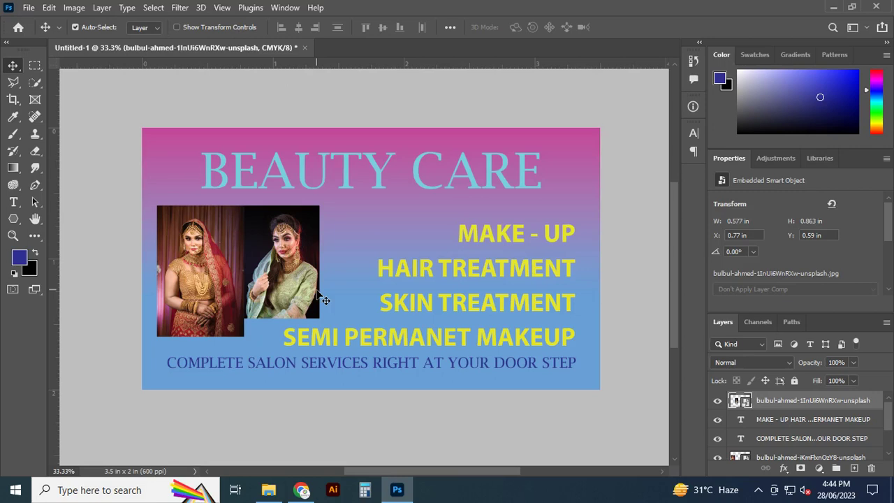
{"action": "left_click", "coordinate": [216, 307], "text": "shift"}
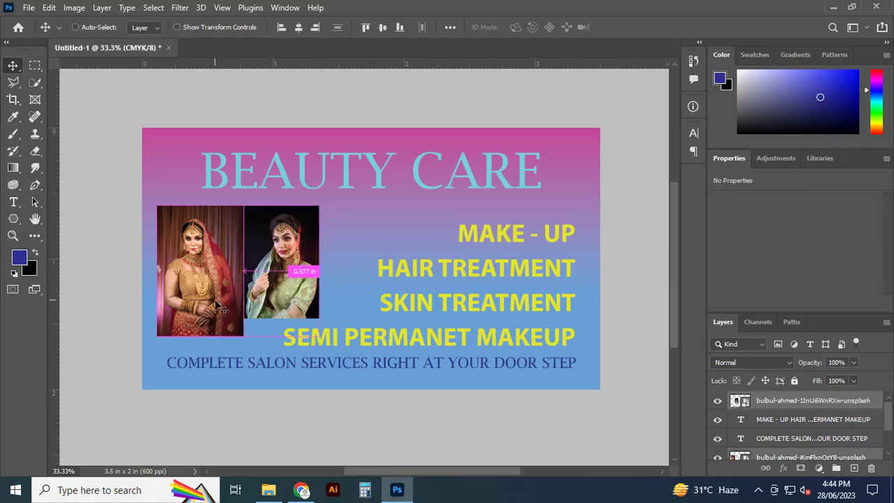
{"action": "key", "text": "ctrl+e"}
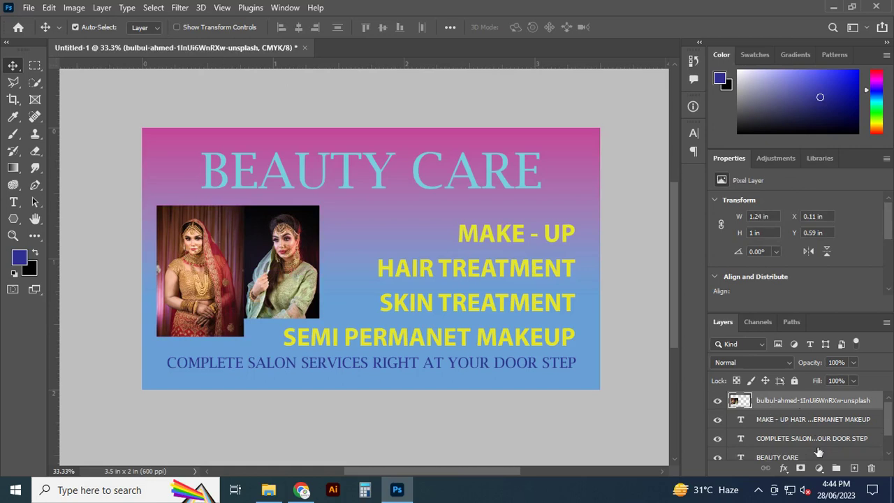
Frame the merged bridal photos with a 27 px teal (68d5d4) outside stroke.
{"action": "left_click", "coordinate": [786, 468]}
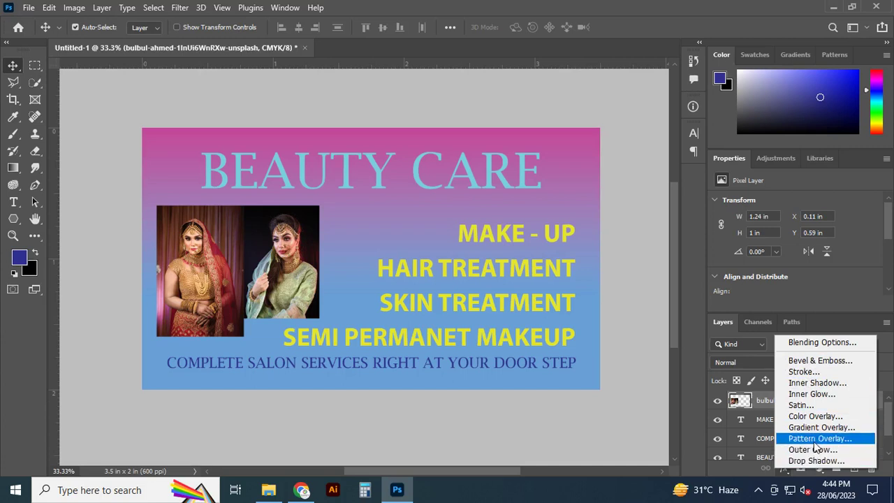
{"action": "left_click", "coordinate": [804, 371]}
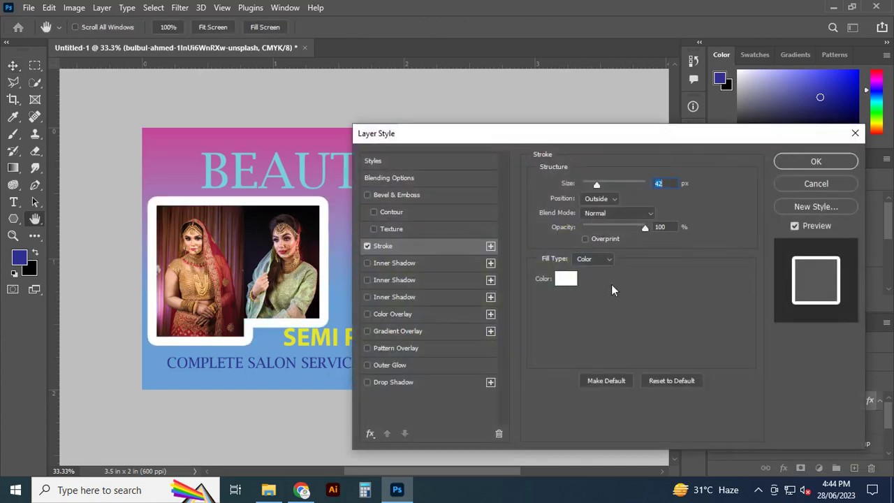
{"action": "left_click_drag", "start_coordinate": [597, 187], "coordinate": [594, 185]}
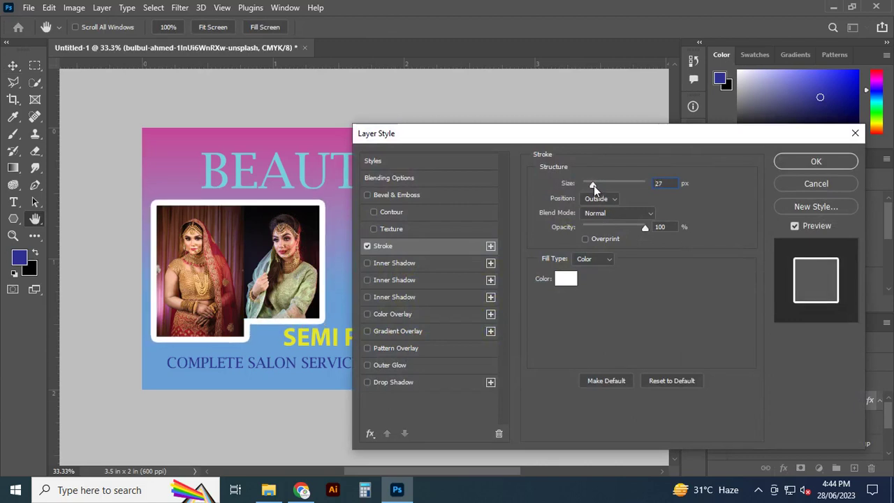
{"action": "left_click", "coordinate": [563, 282]}
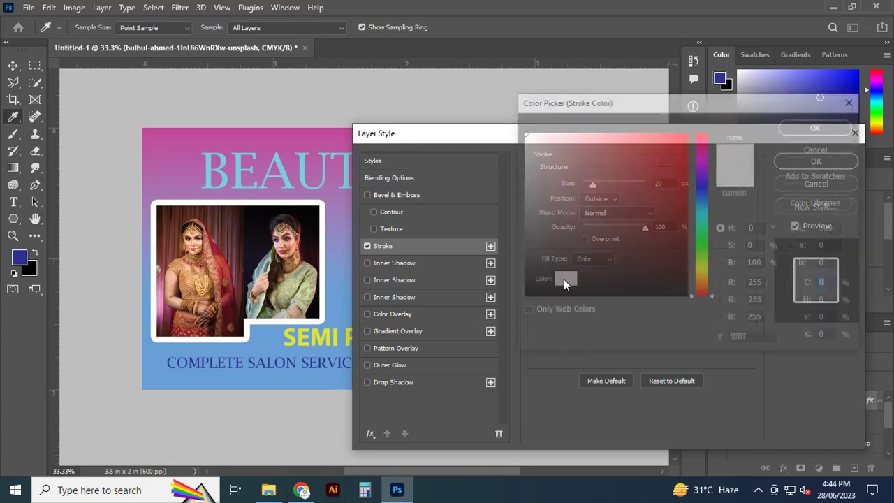
{"action": "left_click", "coordinate": [282, 176]}
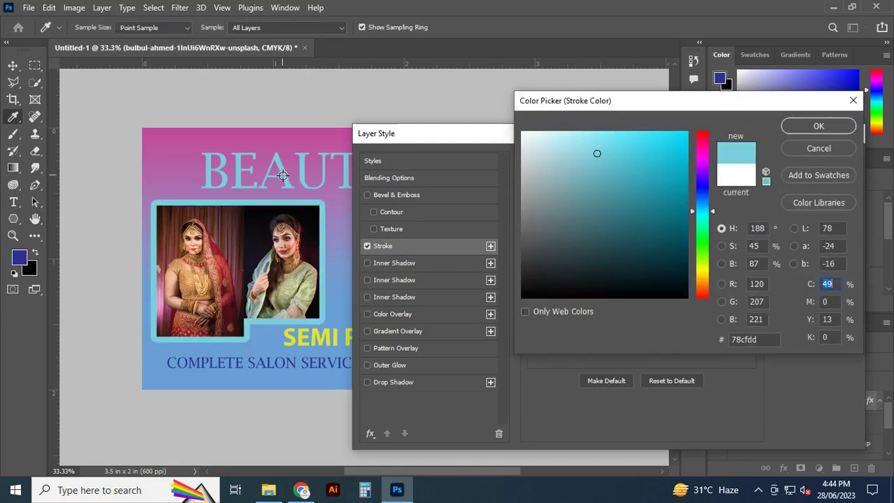
{"action": "left_click", "coordinate": [285, 376]}
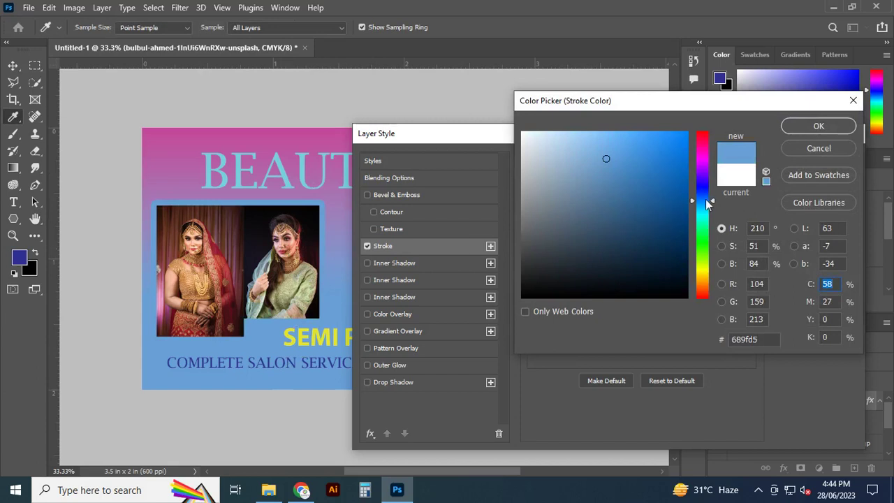
{"action": "mouse_move", "coordinate": [713, 202]}
{"action": "left_mouse_down"}
{"action": "mouse_move", "coordinate": [708, 295]}
{"action": "mouse_move", "coordinate": [703, 144]}
{"action": "mouse_move", "coordinate": [716, 134]}
{"action": "left_mouse_up"}
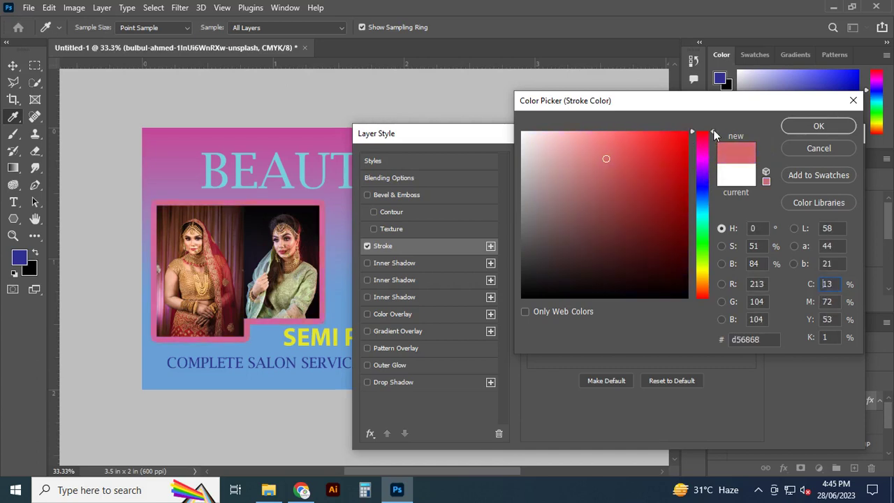
{"action": "left_click_drag", "start_coordinate": [711, 131], "coordinate": [714, 229]}
{"action": "left_click", "coordinate": [813, 127]}
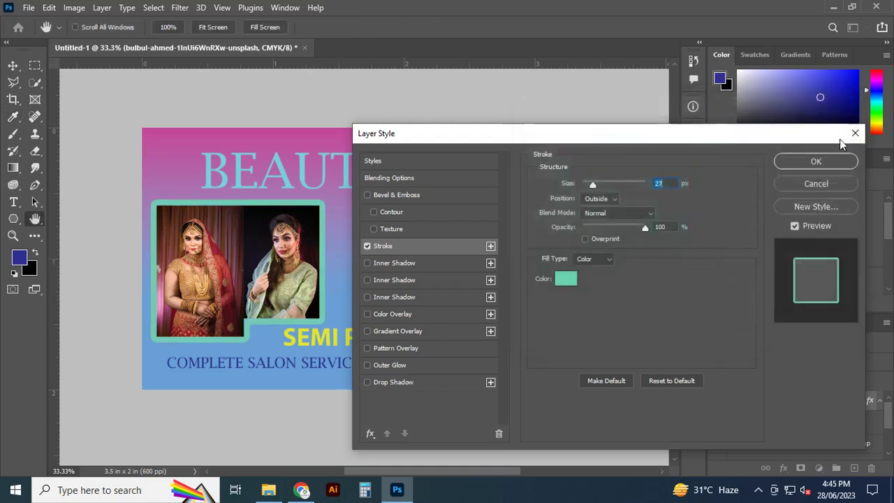
{"action": "left_click", "coordinate": [817, 162]}
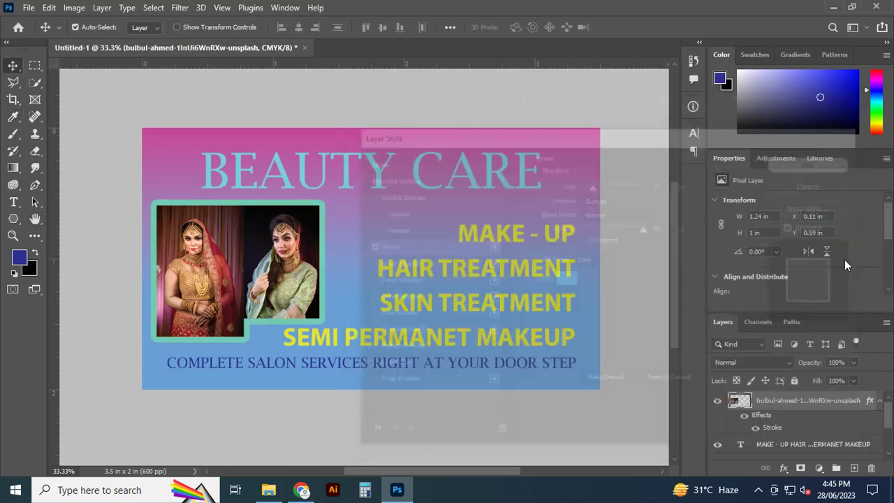
{"action": "left_click", "coordinate": [643, 230]}
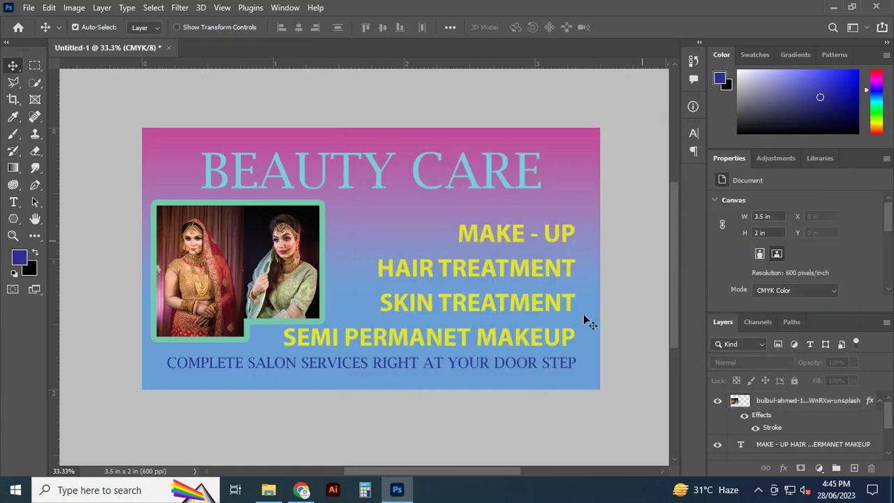
Change the photos' 27 px stroke colour to white, then select the BEAUTY CARE heading layer.
{"action": "double_click", "coordinate": [774, 429]}
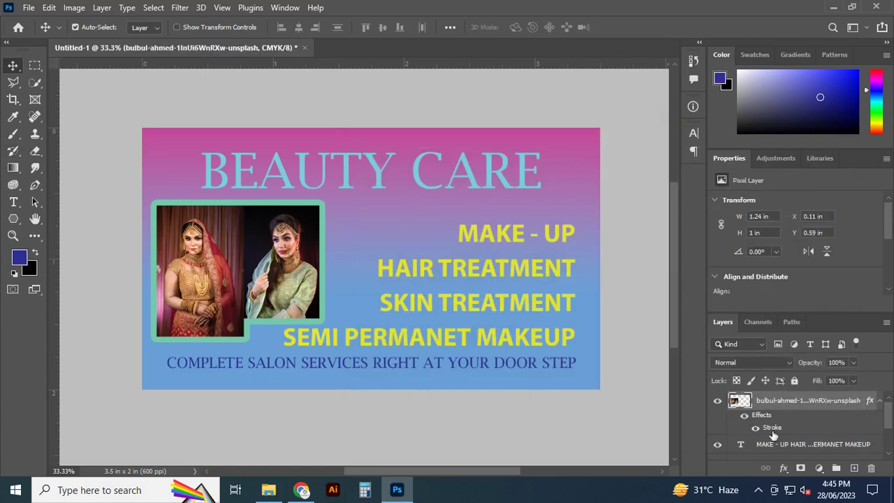
{"action": "left_click", "coordinate": [567, 278]}
{"action": "left_click_drag", "start_coordinate": [591, 167], "coordinate": [523, 132]}
{"action": "left_click", "coordinate": [818, 126]}
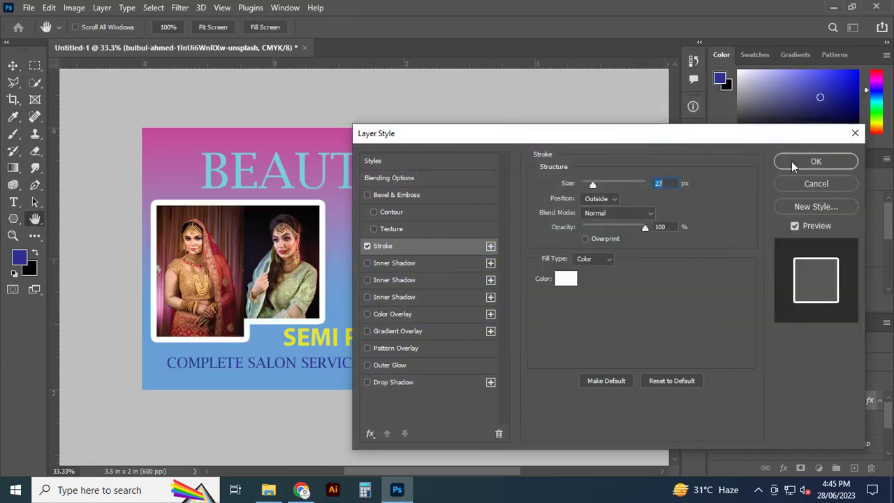
{"action": "left_click", "coordinate": [811, 161]}
{"action": "left_click", "coordinate": [581, 101]}
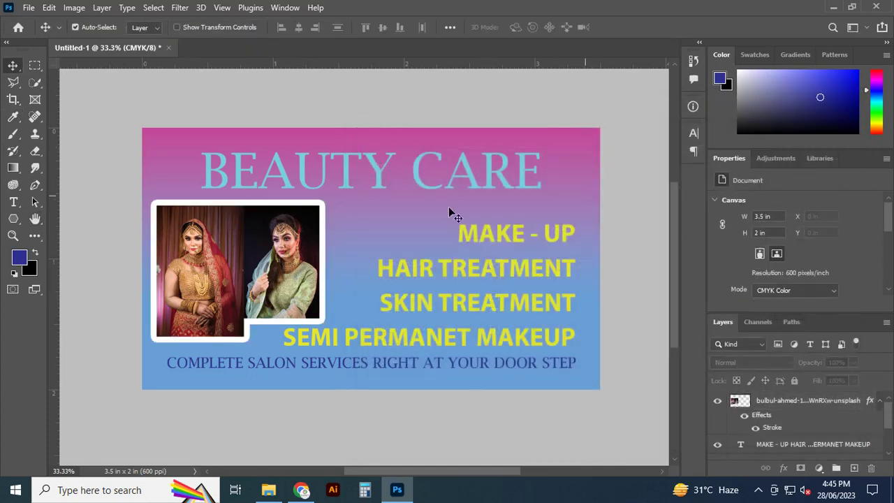
{"action": "left_click", "coordinate": [482, 195]}
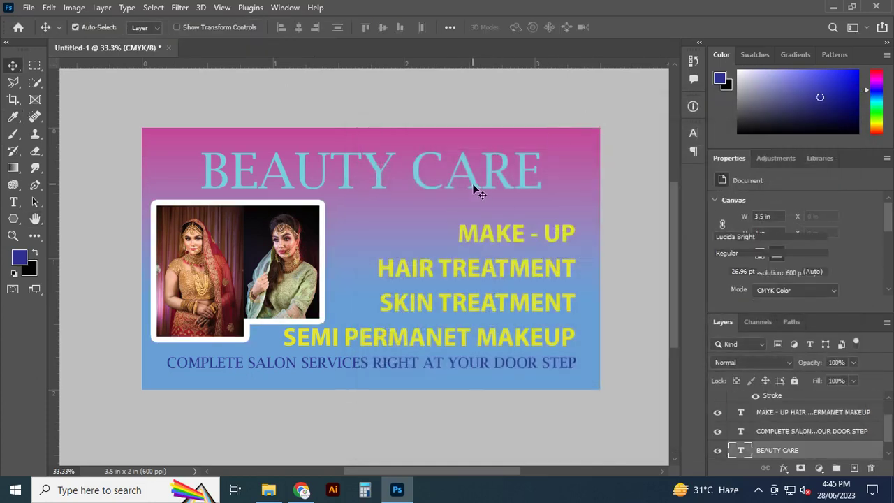
Make the BEAUTY CARE heading text white (ffffff).
{"action": "double_click", "coordinate": [739, 451]}
{"action": "left_click", "coordinate": [523, 27]}
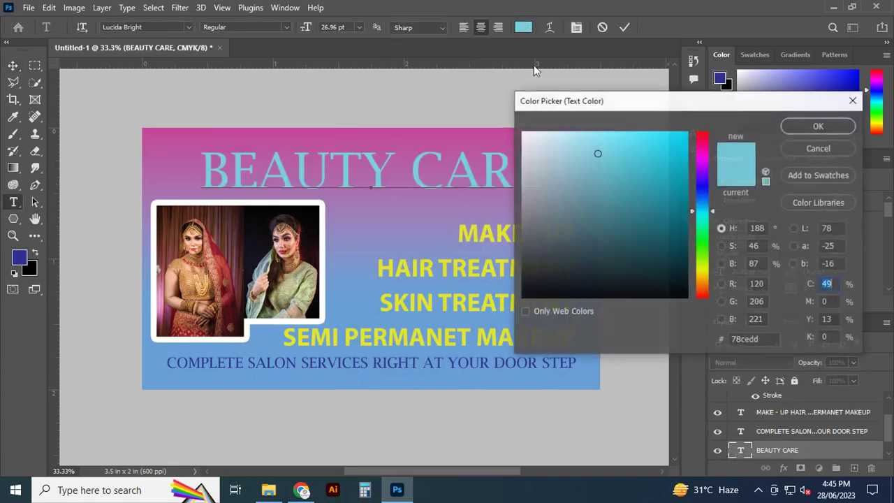
{"action": "left_click", "coordinate": [522, 132]}
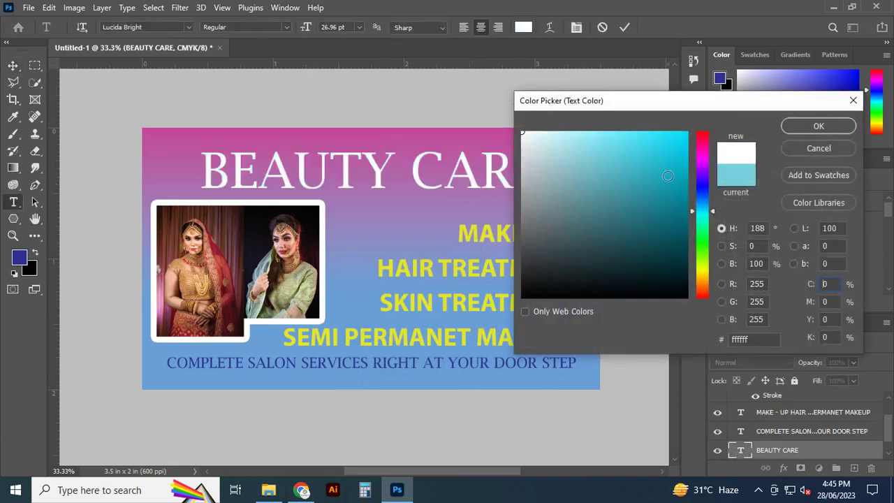
{"action": "left_click", "coordinate": [813, 126]}
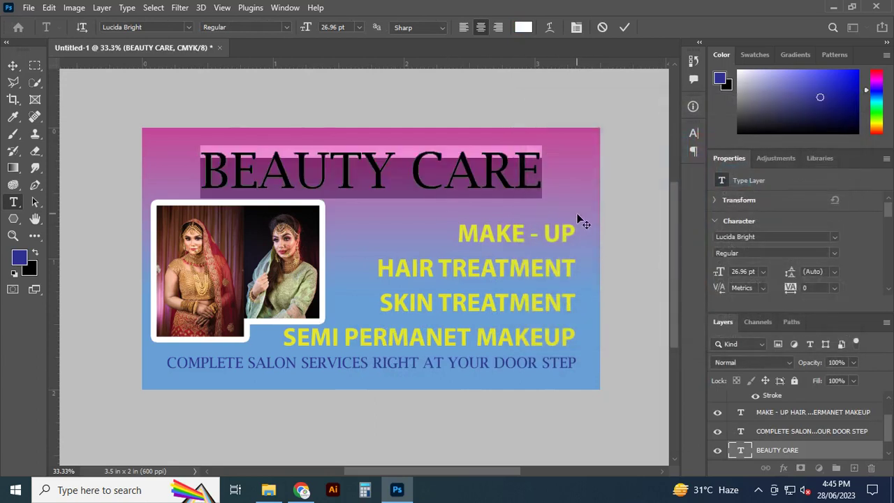
{"action": "key", "text": "Left"}
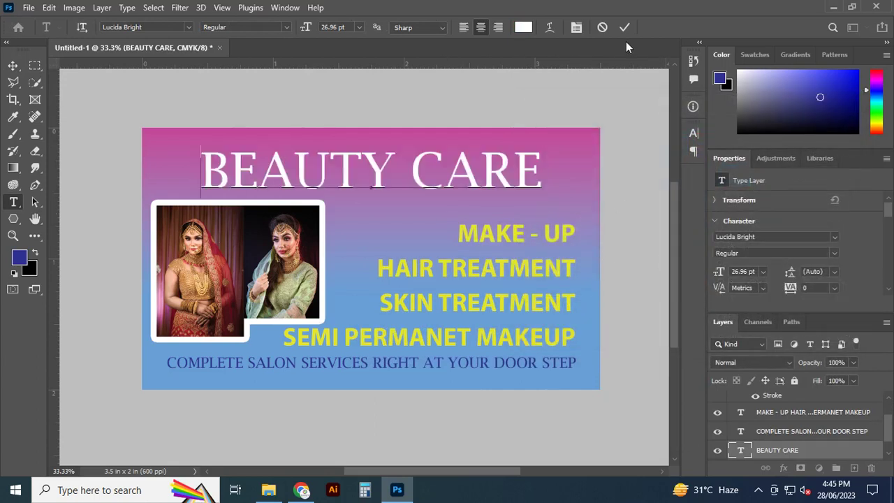
{"action": "key", "text": "ctrl+Return"}
Set the heading in upright Lucida Bright Demibold after briefly trying Demibold Italic.
{"action": "double_click", "coordinate": [745, 450]}
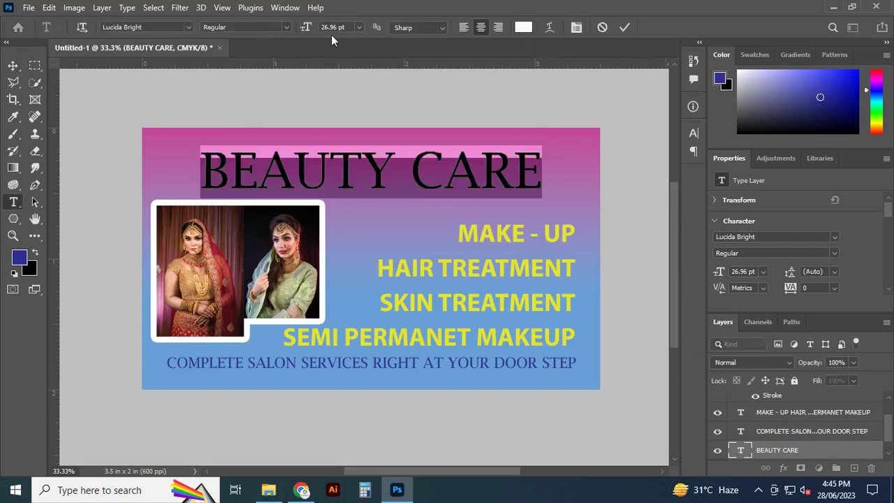
{"action": "left_click", "coordinate": [285, 28]}
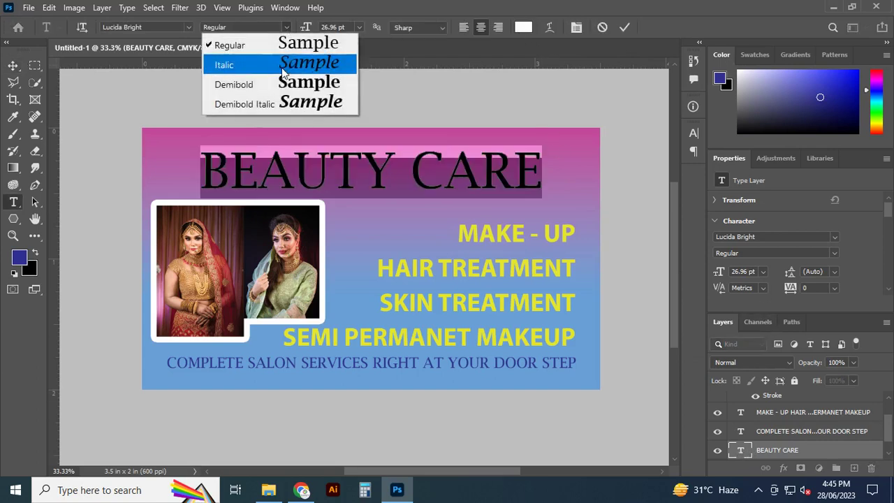
{"action": "left_click", "coordinate": [264, 104]}
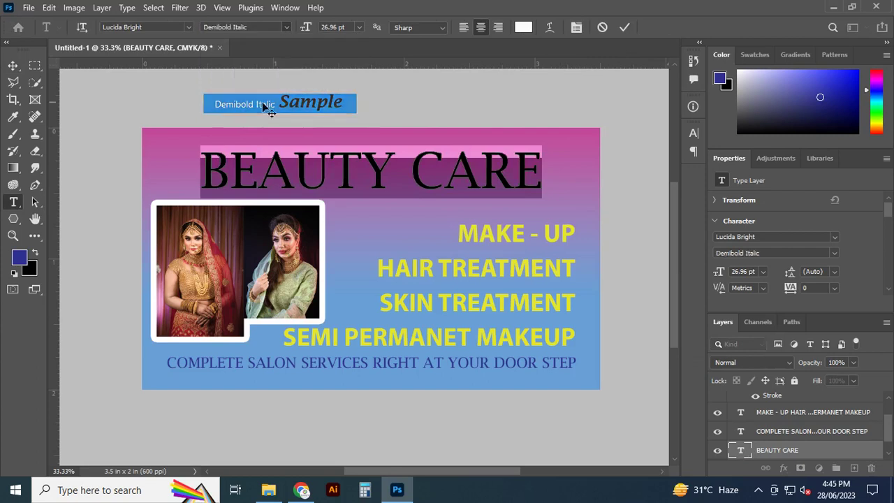
{"action": "left_click", "coordinate": [625, 28]}
{"action": "key", "text": "v"}
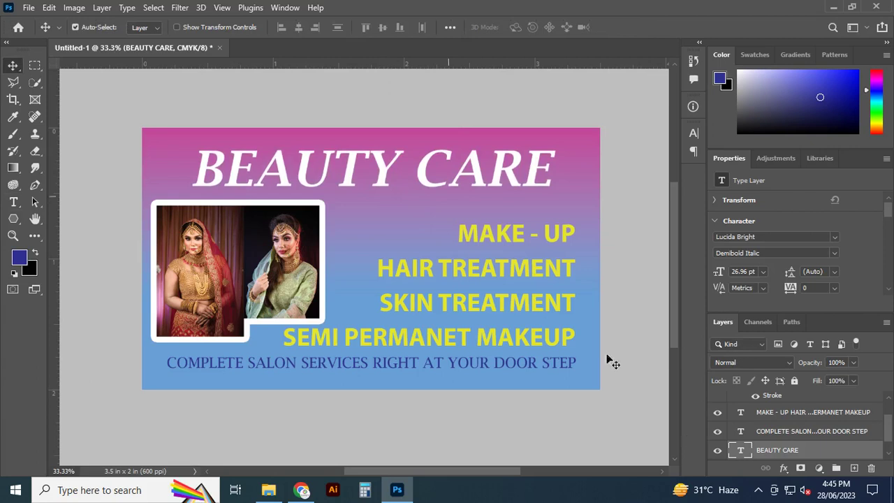
{"action": "double_click", "coordinate": [741, 451]}
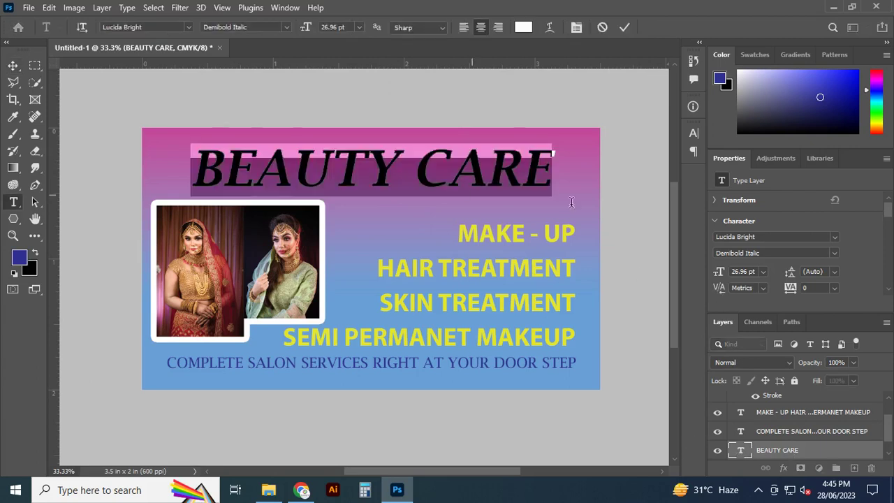
{"action": "left_click", "coordinate": [834, 254]}
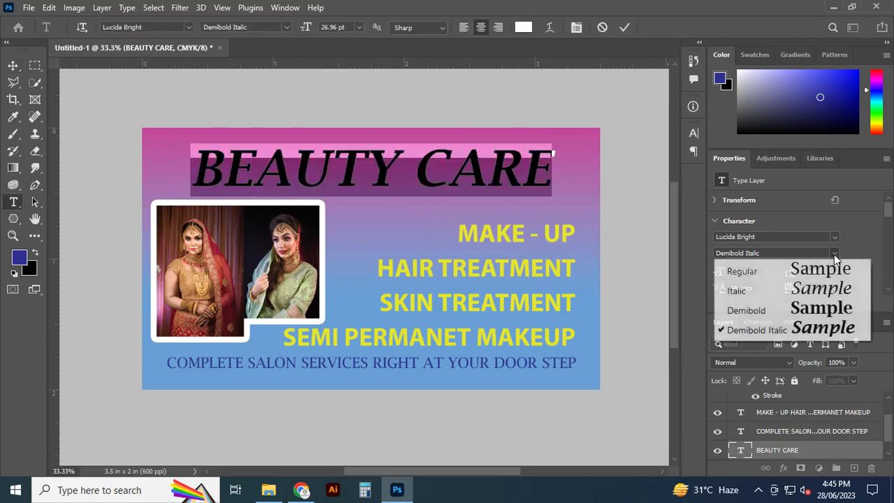
{"action": "left_click", "coordinate": [836, 307]}
{"action": "left_click", "coordinate": [624, 27]}
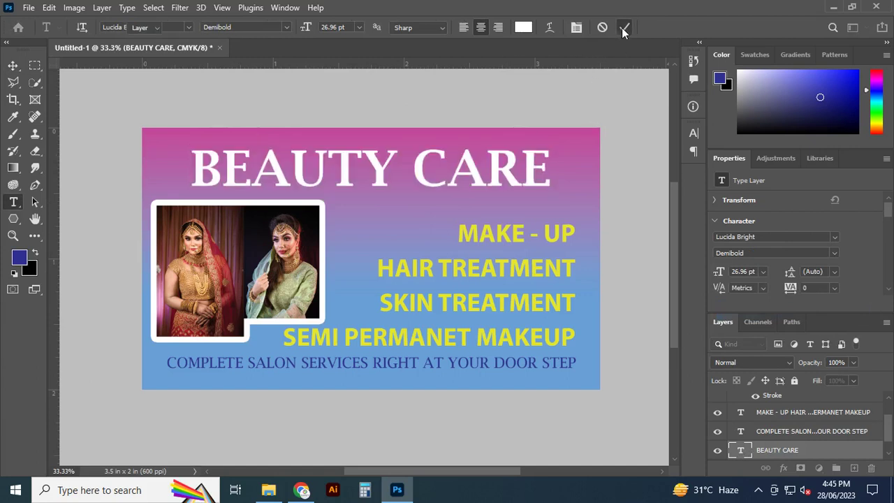
{"action": "key", "text": "v"}
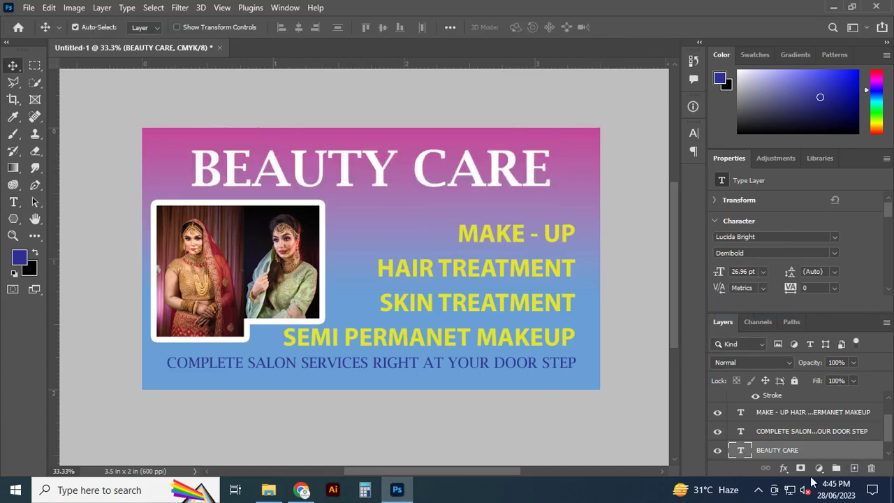
Outline the white BEAUTY CARE heading with a 27 px vivid blue (2c1cff) outside stroke.
{"action": "left_click", "coordinate": [783, 468]}
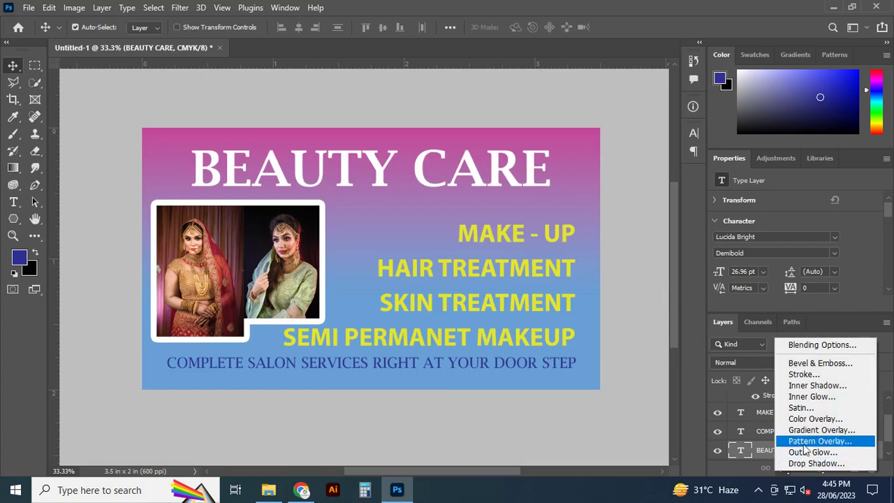
{"action": "left_click", "coordinate": [803, 374]}
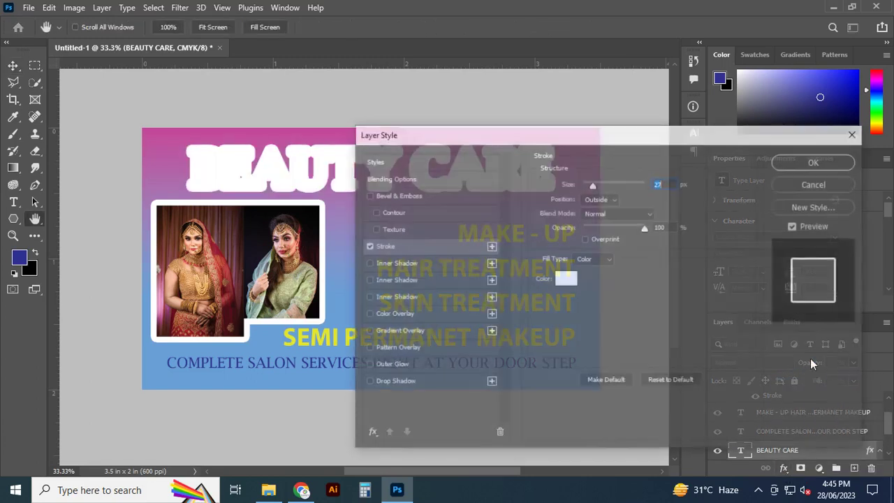
{"action": "left_click", "coordinate": [566, 278]}
{"action": "mouse_move", "coordinate": [670, 153]}
{"action": "left_mouse_down"}
{"action": "mouse_move", "coordinate": [685, 123]}
{"action": "mouse_move", "coordinate": [629, 137]}
{"action": "mouse_move", "coordinate": [658, 132]}
{"action": "left_mouse_up"}
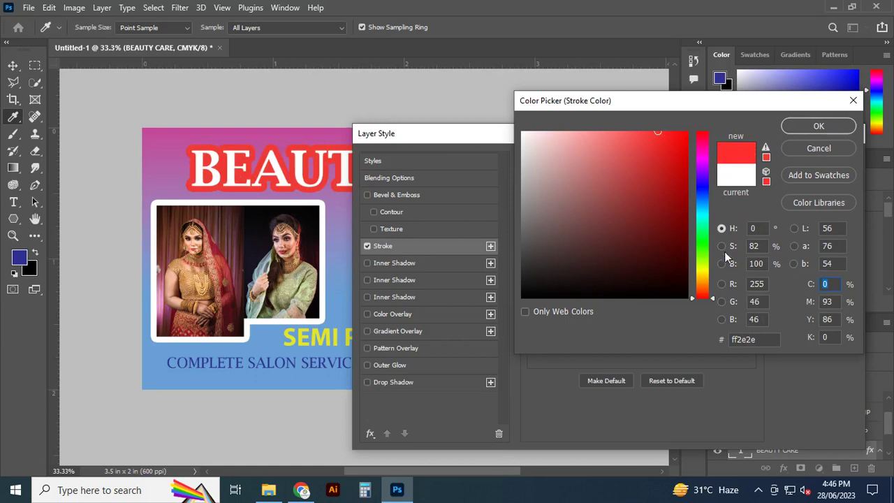
{"action": "mouse_move", "coordinate": [713, 297]}
{"action": "left_mouse_down"}
{"action": "mouse_move", "coordinate": [714, 278]}
{"action": "mouse_move", "coordinate": [715, 286]}
{"action": "left_mouse_up"}
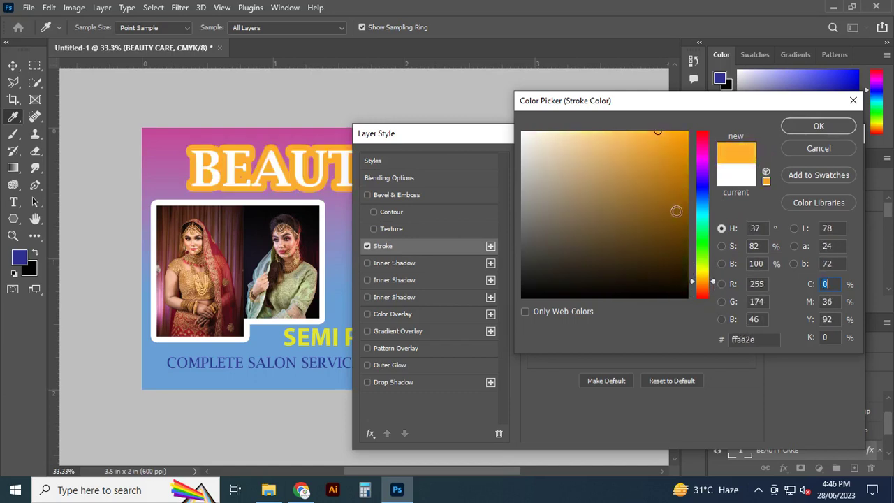
{"action": "left_click_drag", "start_coordinate": [660, 131], "coordinate": [670, 132]}
{"action": "left_click_drag", "start_coordinate": [707, 279], "coordinate": [710, 184]}
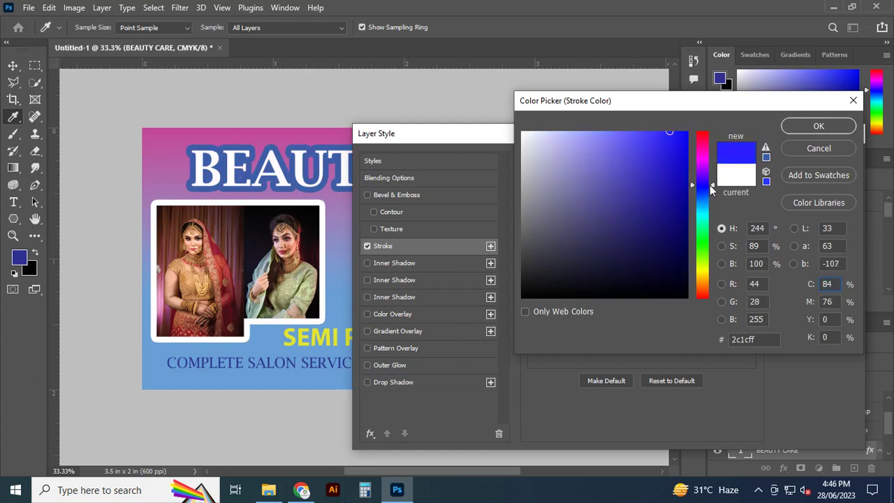
{"action": "left_click", "coordinate": [791, 130]}
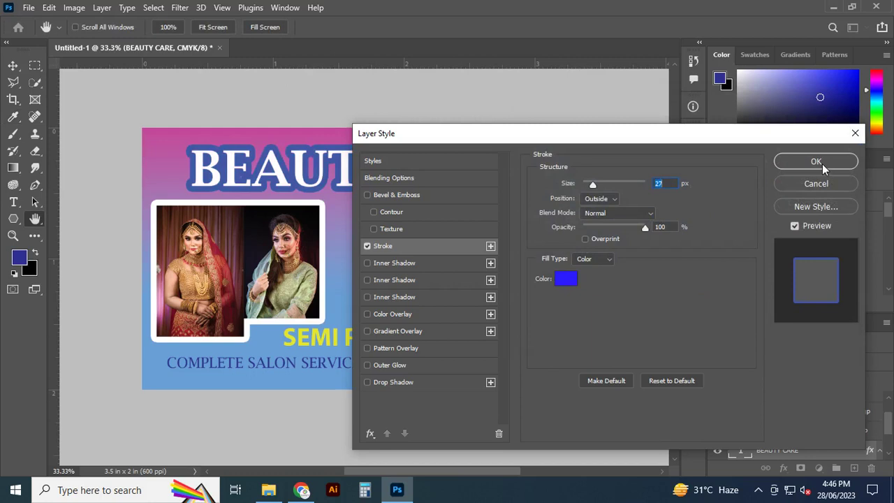
{"action": "left_click", "coordinate": [822, 163]}
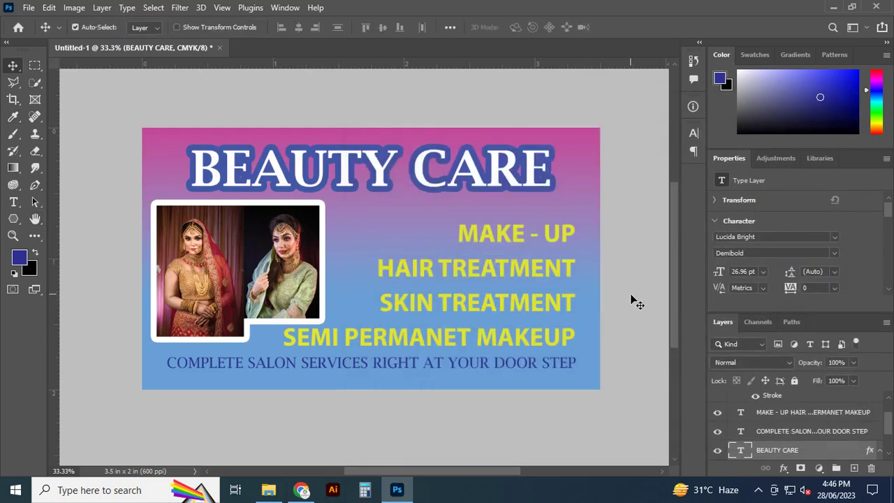
Select the yellow services list layer and try the Mistral font, then undo it.
{"action": "left_click", "coordinate": [568, 308]}
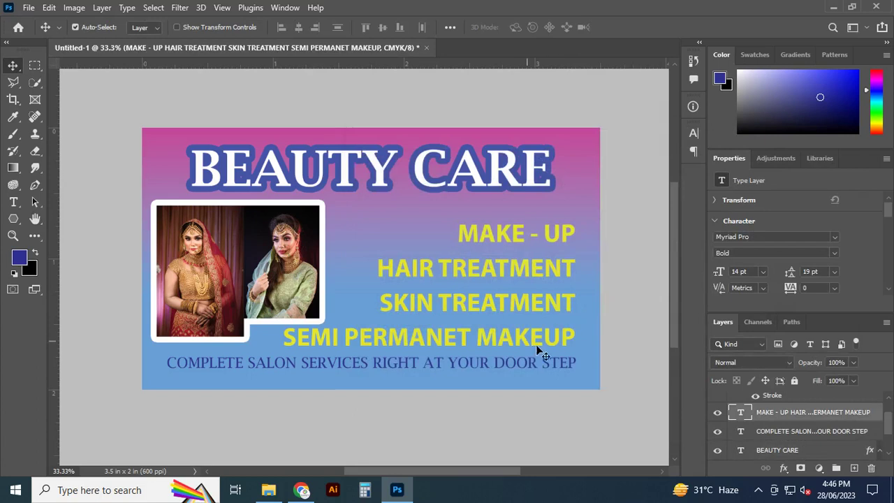
{"action": "left_click", "coordinate": [633, 310]}
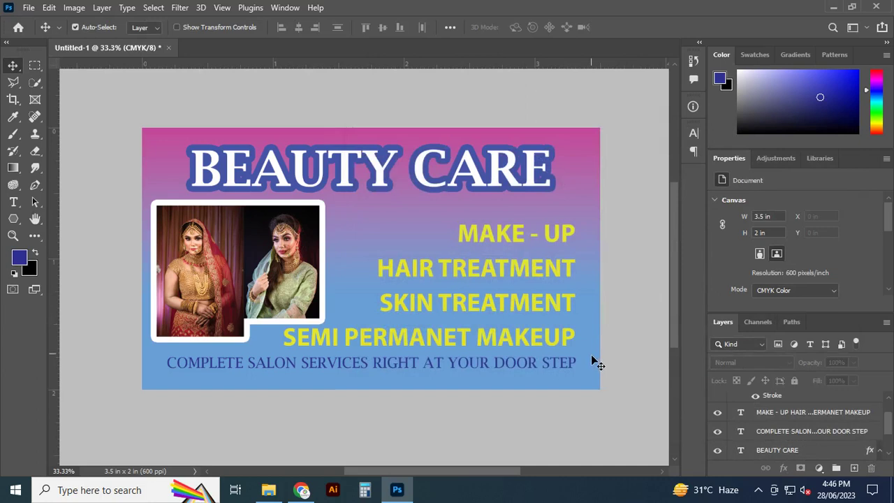
{"action": "left_click", "coordinate": [593, 374]}
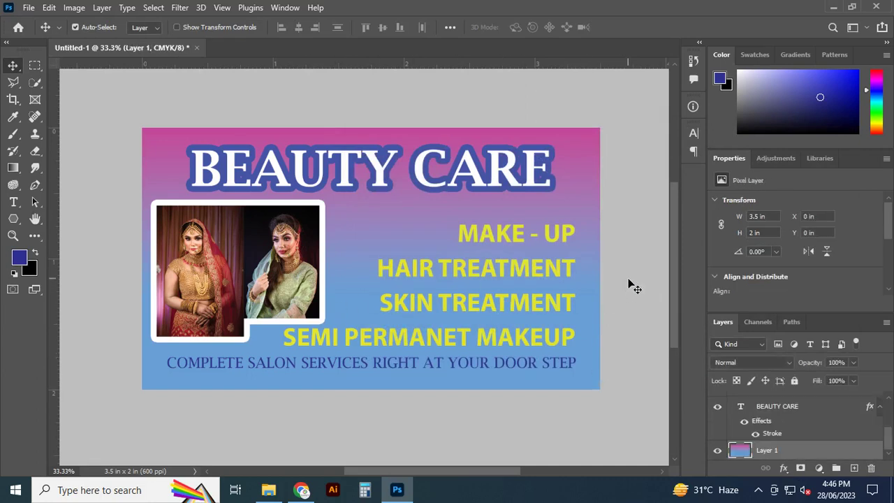
{"action": "left_click", "coordinate": [569, 238]}
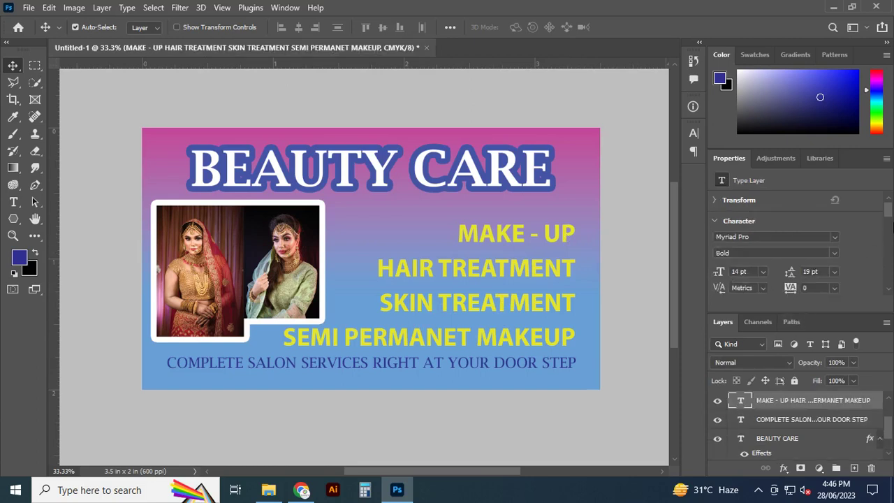
{"action": "scroll", "coordinate": [892, 220], "scroll_direction": "down", "scroll_amount": 2}
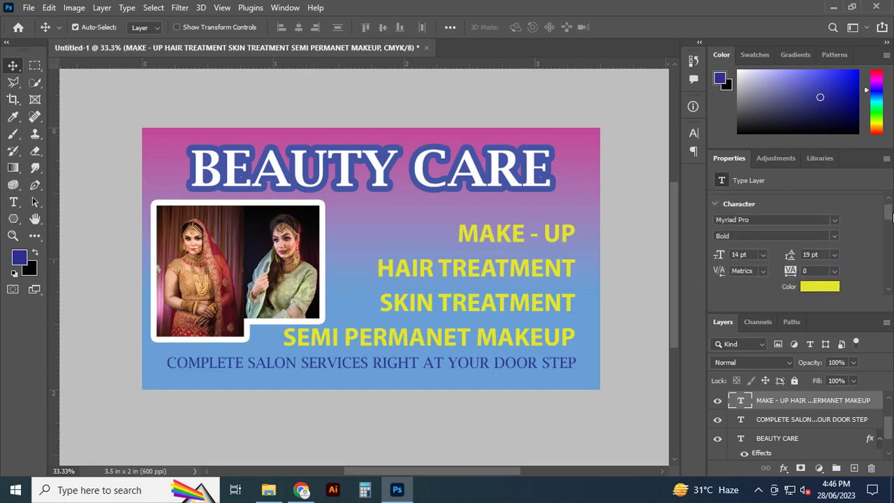
{"action": "left_click", "coordinate": [836, 237]}
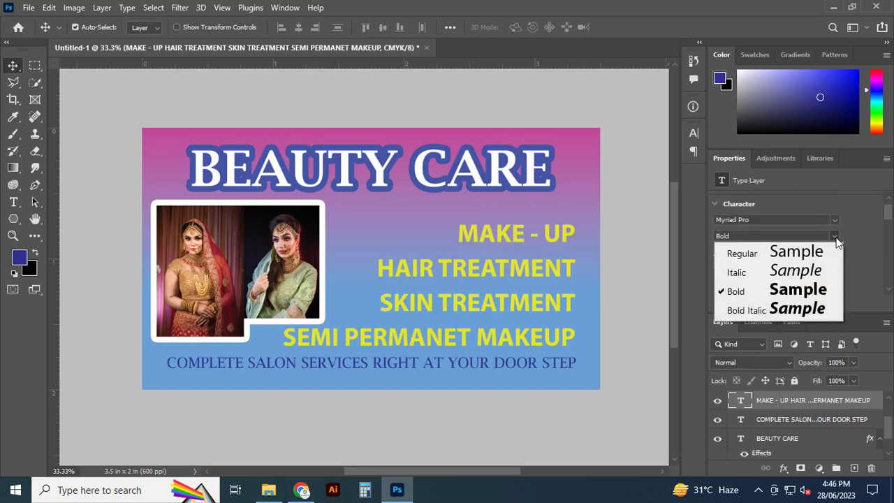
{"action": "left_click", "coordinate": [833, 221]}
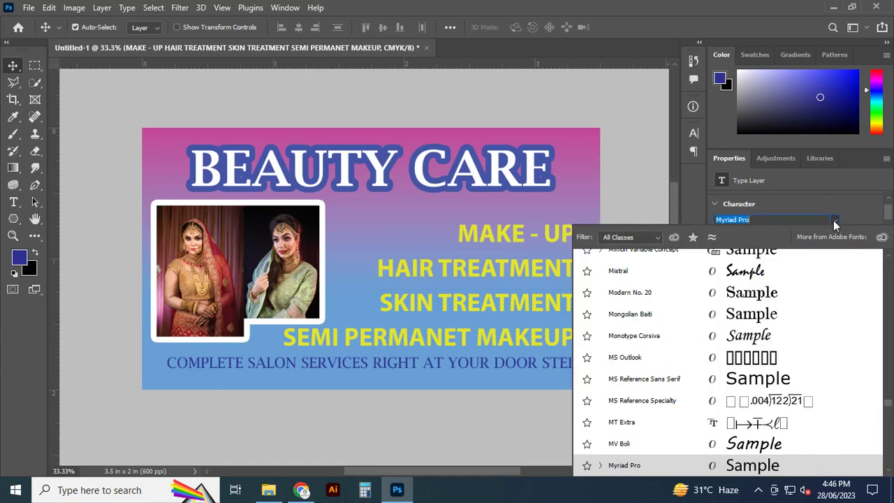
{"action": "left_click", "coordinate": [758, 280]}
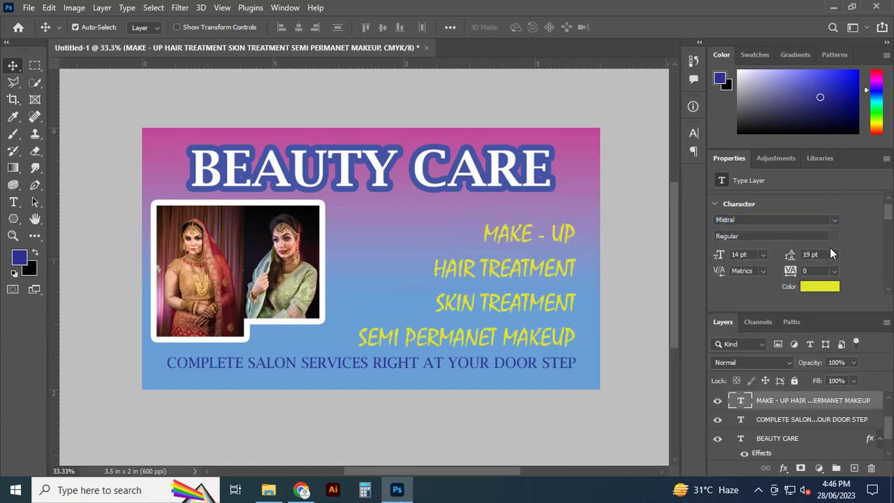
{"action": "key", "text": "ctrl+z"}
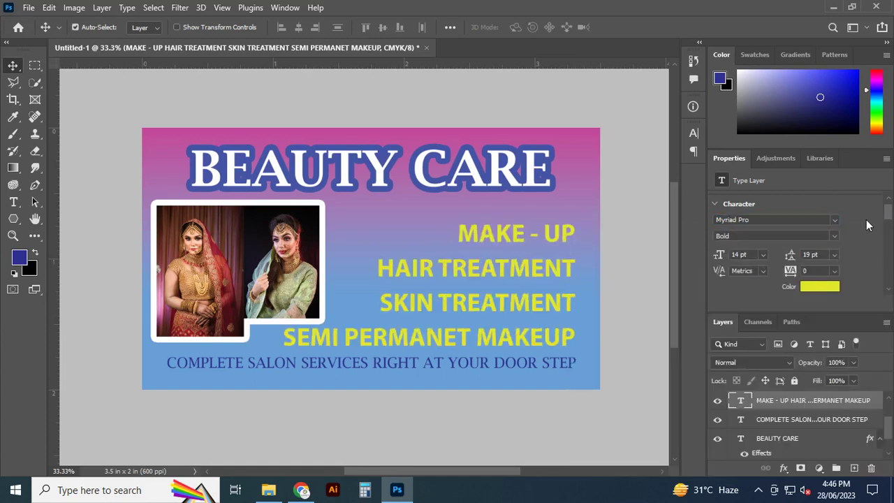
Try letter spacing 5 and undo it, then underline the four yellow service lines.
{"action": "left_click", "coordinate": [833, 272]}
{"action": "left_click", "coordinate": [827, 368]}
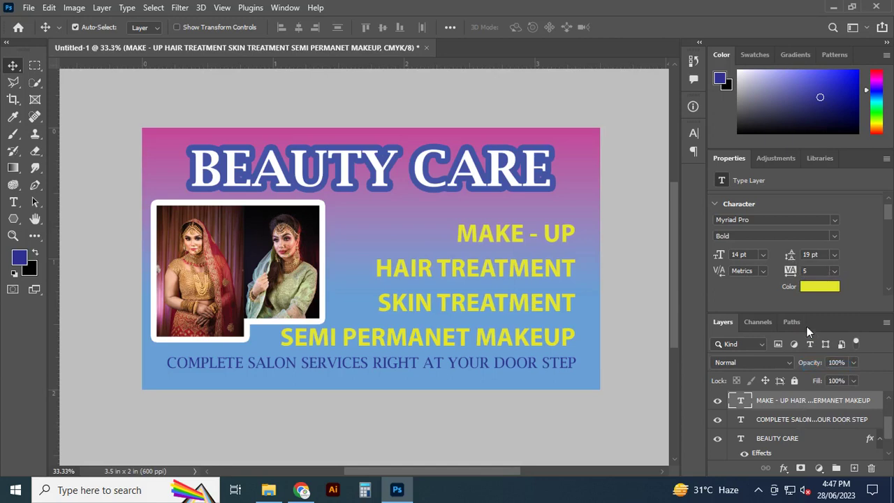
{"action": "key", "text": "ctrl+z"}
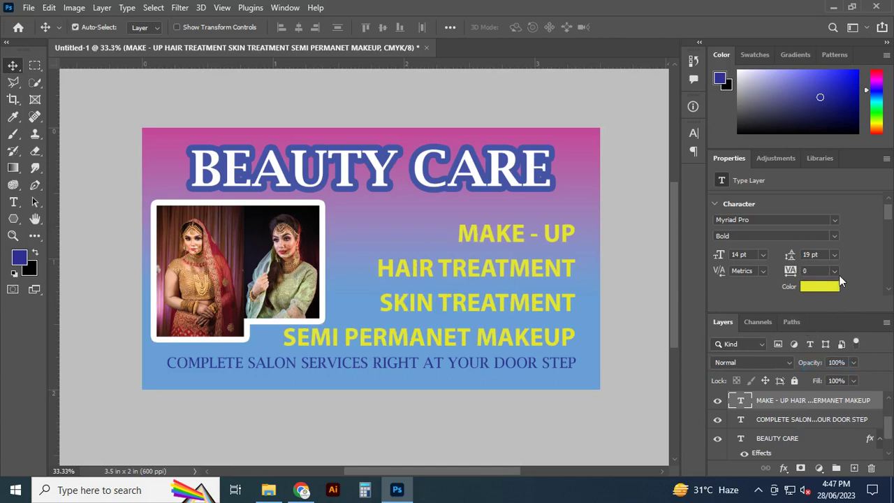
{"action": "left_click_drag", "start_coordinate": [889, 215], "coordinate": [890, 240]}
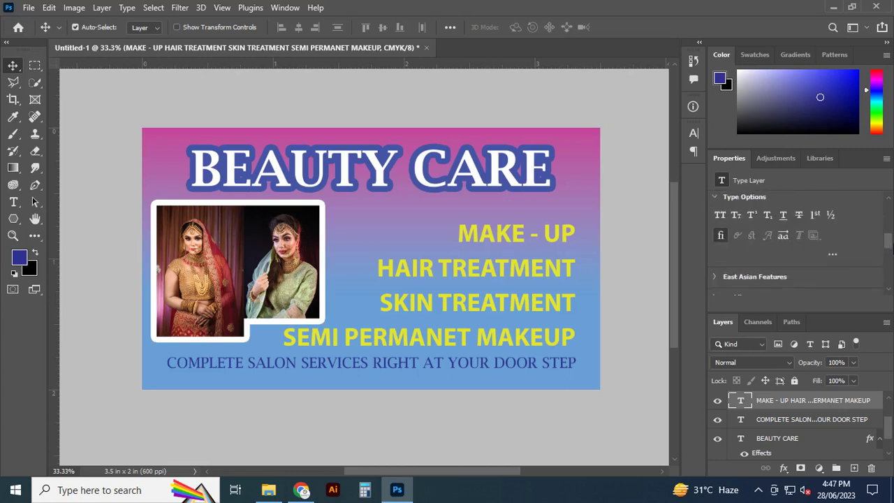
{"action": "left_click", "coordinate": [785, 216]}
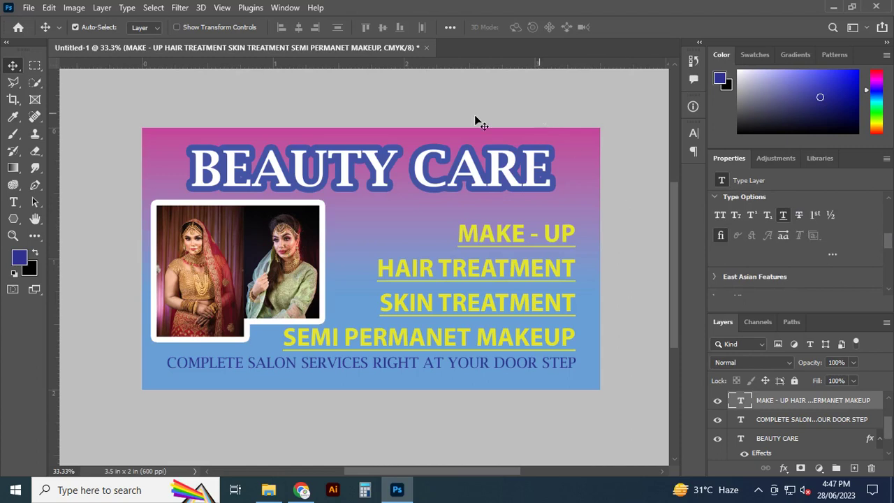
Move the tagline slightly lower, nudge the framed photos right and the BEAUTY CARE heading left.
{"action": "left_click", "coordinate": [457, 96]}
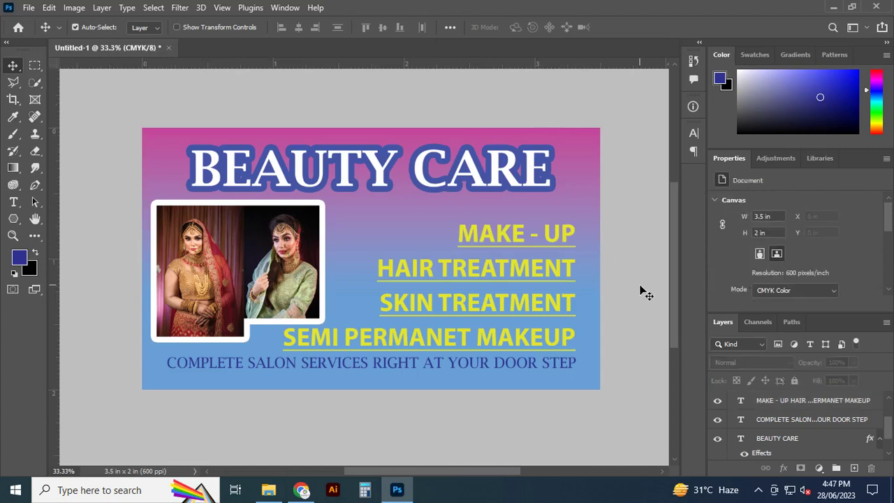
{"action": "left_click", "coordinate": [376, 363]}
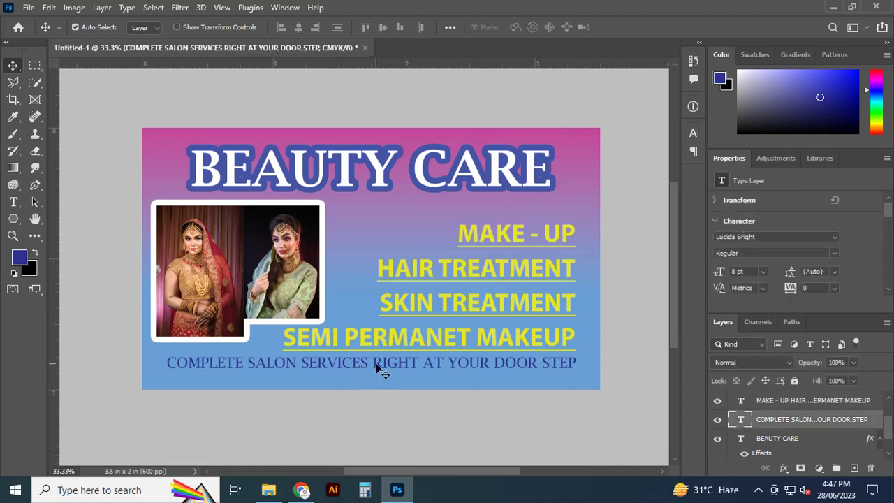
{"action": "left_click_drag", "start_coordinate": [376, 369], "coordinate": [347, 374]}
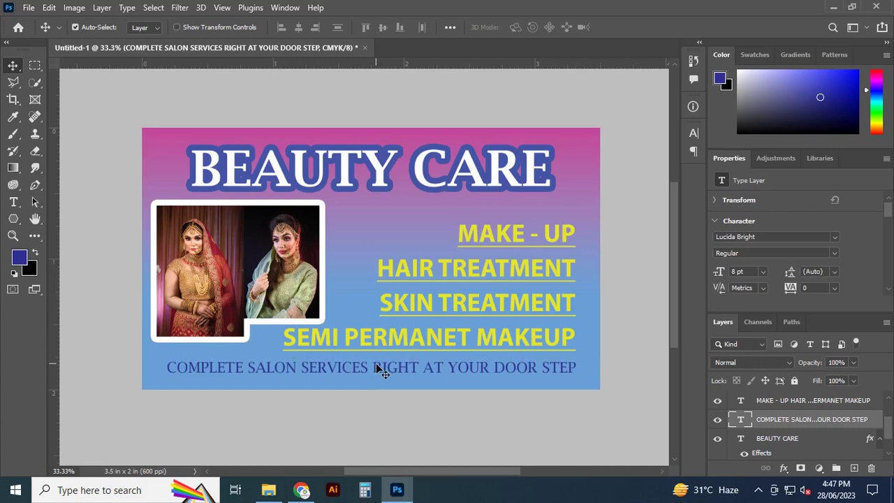
{"action": "left_click", "coordinate": [313, 314]}
{"action": "key", "text": "Right"}
{"action": "key", "text": "Right"}
{"action": "key", "text": "Right"}
{"action": "key", "text": "Right"}
{"action": "key", "text": "Right"}
{"action": "key", "text": "Right"}
{"action": "key", "text": "Right"}
{"action": "key", "text": "Right"}
{"action": "key", "text": "Right"}
{"action": "key", "text": "Right"}
{"action": "key", "text": "Right"}
{"action": "key", "text": "Right"}
{"action": "key", "text": "Right"}
{"action": "key", "text": "Right"}
{"action": "key", "text": "Right"}
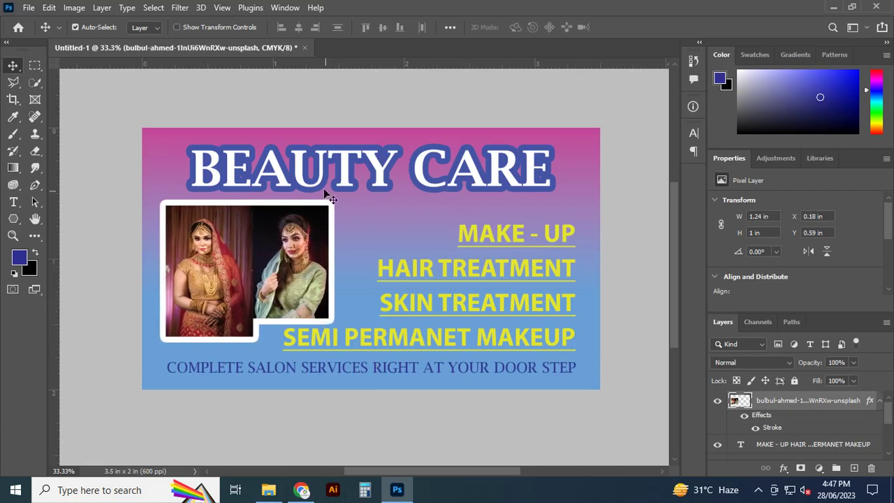
{"action": "left_click", "coordinate": [320, 183]}
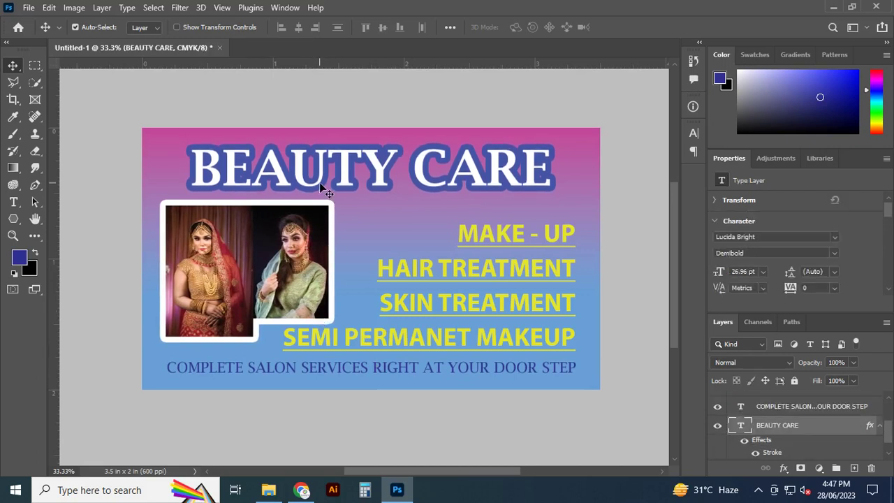
{"action": "key", "text": "Left"}
{"action": "key", "text": "Left"}
{"action": "key", "text": "Left"}
{"action": "key", "text": "Left"}
{"action": "key", "text": "Left"}
{"action": "key", "text": "Left"}
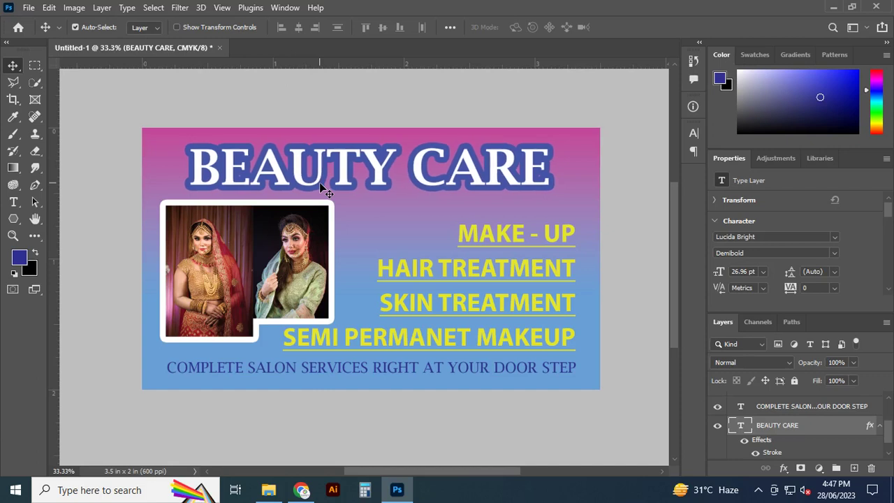
{"action": "left_click", "coordinate": [519, 338]}
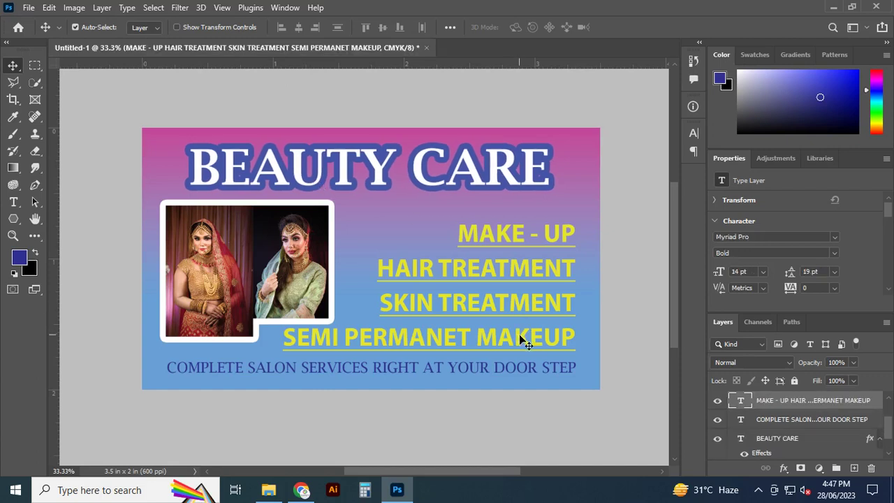
Widen the services list leading to 21 pt and nudge the list toward the right edge.
{"action": "double_click", "coordinate": [741, 402]}
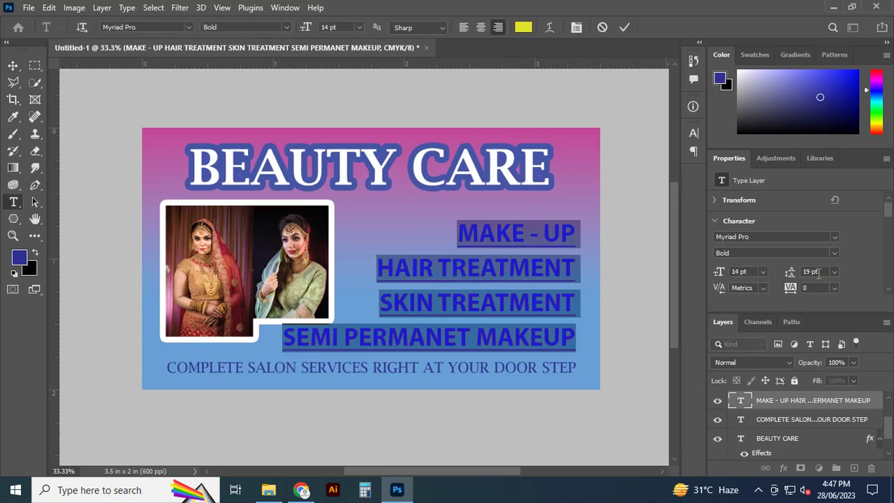
{"action": "key", "text": "Up"}
{"action": "key", "text": "Up"}
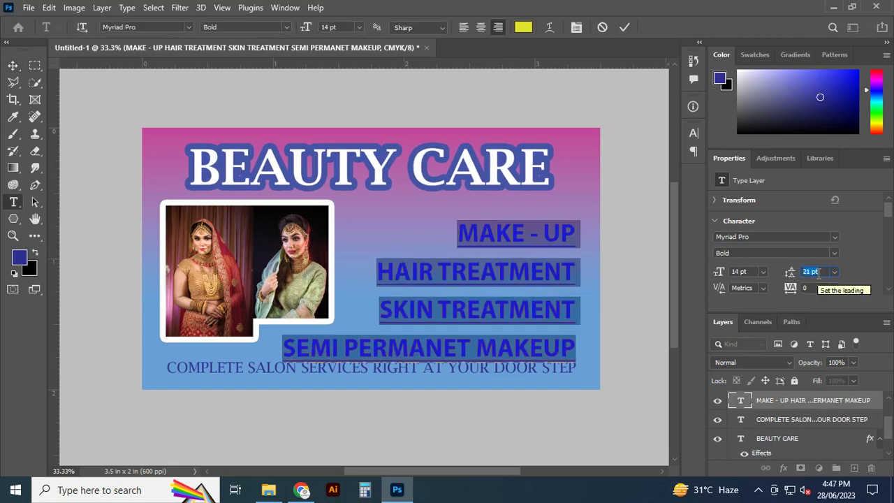
{"action": "left_click", "coordinate": [625, 26]}
{"action": "key", "text": "v"}
{"action": "key", "text": "Up"}
{"action": "key", "text": "Up"}
{"action": "key", "text": "Up"}
{"action": "key", "text": "Up"}
{"action": "key", "text": "Up"}
{"action": "key", "text": "Up"}
{"action": "key", "text": "Up"}
{"action": "key", "text": "Up"}
{"action": "key", "text": "Up"}
{"action": "key", "text": "Up"}
{"action": "key", "text": "Up"}
{"action": "key", "text": "Up"}
{"action": "key", "text": "Up"}
{"action": "key", "text": "Up"}
{"action": "key", "text": "Up"}
{"action": "key", "text": "Up"}
{"action": "key", "text": "Up"}
{"action": "key", "text": "Up"}
{"action": "key", "text": "Up"}
{"action": "key", "text": "Up"}
{"action": "key", "text": "Up"}
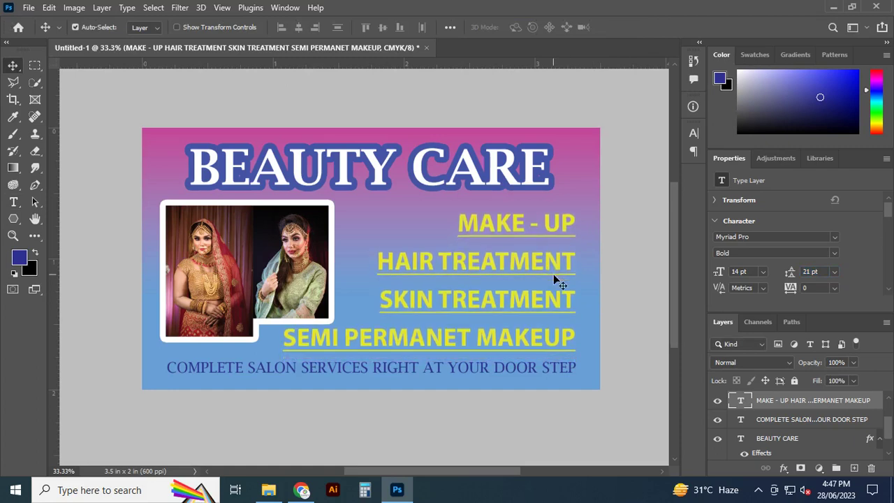
{"action": "key", "text": "Up"}
{"action": "key", "text": "Up"}
{"action": "key", "text": "Up"}
{"action": "key", "text": "Up"}
{"action": "key", "text": "Up"}
{"action": "key", "text": "Up"}
{"action": "key", "text": "Up"}
{"action": "key", "text": "Up"}
{"action": "key", "text": "Up"}
{"action": "key", "text": "Up"}
{"action": "key", "text": "Up"}
{"action": "key", "text": "Up"}
{"action": "key", "text": "Up"}
{"action": "key", "text": "Up"}
{"action": "key", "text": "Up"}
{"action": "key", "text": "Up"}
{"action": "key", "text": "Up"}
{"action": "key", "text": "Up"}
{"action": "key", "text": "Left"}
{"action": "key", "text": "Left"}
{"action": "key", "text": "Left"}
{"action": "key", "text": "Left"}
{"action": "key", "text": "Left"}
{"action": "key", "text": "Left"}
{"action": "key", "text": "Left"}
{"action": "key", "text": "Left"}
{"action": "key", "text": "Left"}
{"action": "key", "text": "Left"}
{"action": "key", "text": "Left"}
{"action": "key", "text": "Left"}
{"action": "key", "text": "Left"}
{"action": "key", "text": "Left"}
{"action": "key", "text": "Left"}
{"action": "key", "text": "Left"}
{"action": "key", "text": "Left"}
{"action": "key", "text": "Left"}
{"action": "key", "text": "Right"}
{"action": "key", "text": "Right"}
{"action": "key", "text": "Right"}
{"action": "key", "text": "Right"}
{"action": "key", "text": "Right"}
{"action": "key", "text": "Right"}
{"action": "key", "text": "Right"}
{"action": "key", "text": "Right"}
{"action": "key", "text": "Right"}
{"action": "key", "text": "Right"}
{"action": "key", "text": "Right"}
{"action": "key", "text": "Right"}
{"action": "key", "text": "Right"}
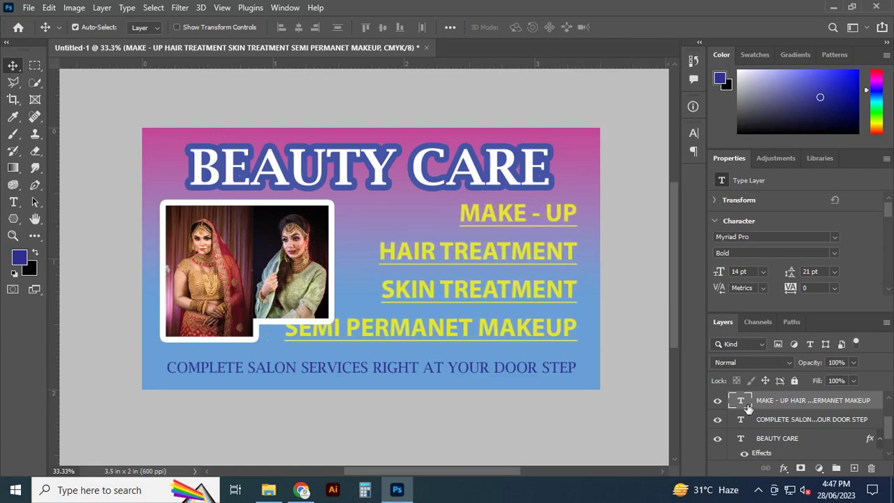
Reduce the services text size from 14 pt to 12 pt.
{"action": "double_click", "coordinate": [740, 400]}
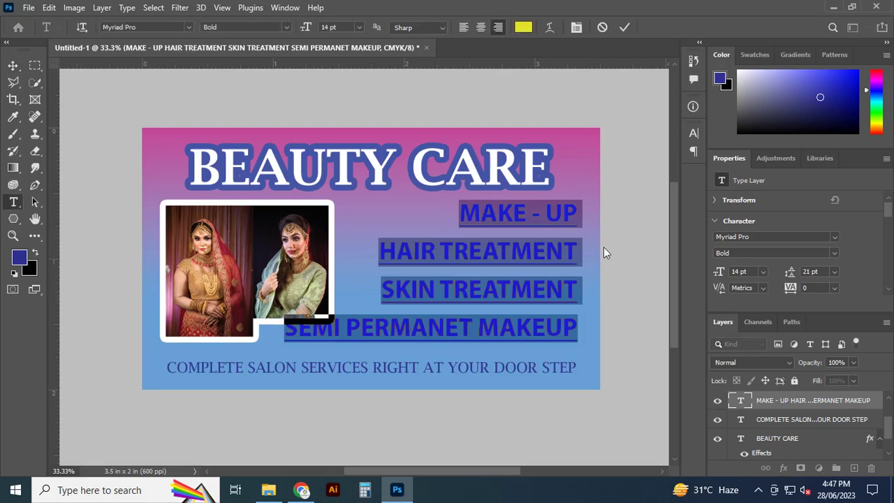
{"action": "left_click", "coordinate": [359, 27]}
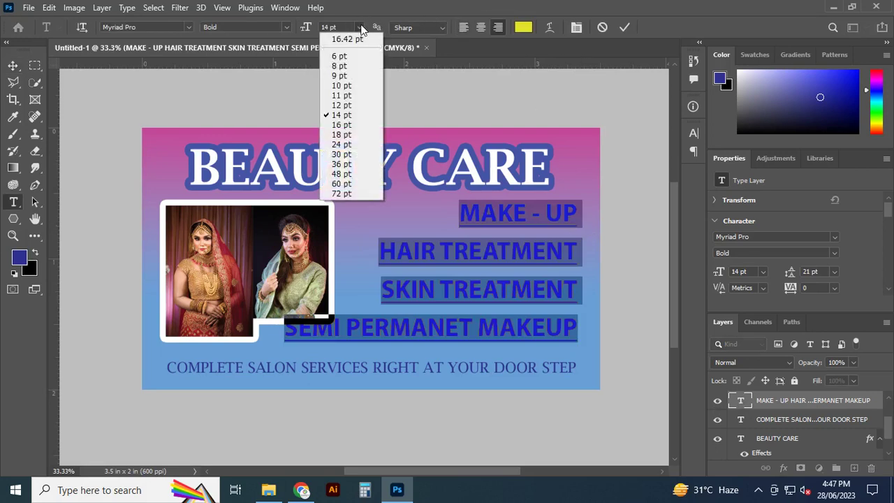
{"action": "left_click", "coordinate": [355, 104]}
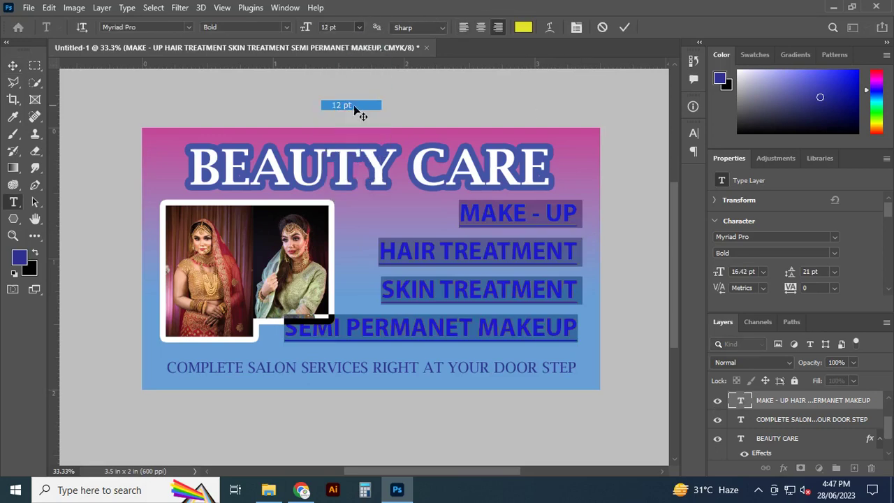
{"action": "left_click", "coordinate": [624, 26]}
{"action": "key", "text": "v"}
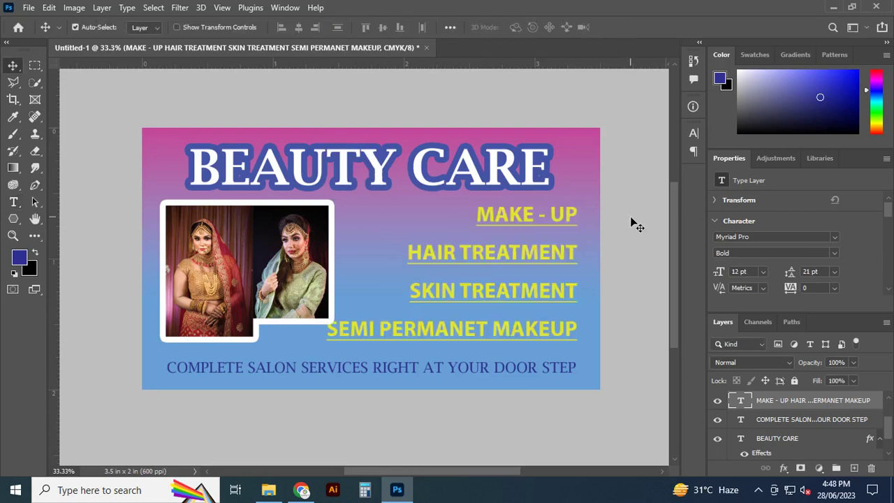
Nudge the services list down and left, and scale it up slightly to 12.92 pt.
{"action": "key", "text": "shift+Down"}
{"action": "key", "text": "shift+Down"}
{"action": "key", "text": "shift+Down"}
{"action": "key", "text": "shift+Left"}
{"action": "key", "text": "shift+Left"}
{"action": "key", "text": "shift+Left"}
{"action": "key", "text": "shift+Left"}
{"action": "key", "text": "shift+Left"}
{"action": "key", "text": "shift+Left"}
{"action": "key", "text": "shift+Left"}
{"action": "key", "text": "shift+Left"}
{"action": "key", "text": "shift+Left"}
{"action": "key", "text": "shift+Left"}
{"action": "key", "text": "shift+Left"}
{"action": "key", "text": "shift+Left"}
{"action": "key", "text": "shift+Left"}
{"action": "key", "text": "shift+Left"}
{"action": "key", "text": "shift+Left"}
{"action": "key", "text": "shift+Left"}
{"action": "key", "text": "shift+Left"}
{"action": "key", "text": "shift+Left"}
{"action": "key", "text": "shift+Left"}
{"action": "key", "text": "shift+Left"}
{"action": "key", "text": "shift+Left"}
{"action": "key", "text": "shift+Left"}
{"action": "key", "text": "Left"}
{"action": "key", "text": "Left"}
{"action": "key", "text": "Left"}
{"action": "key", "text": "Left"}
{"action": "key", "text": "Left"}
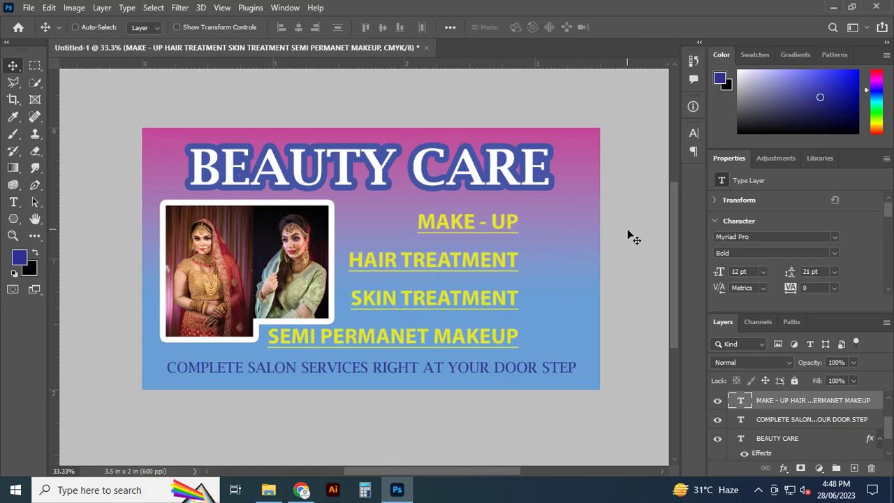
{"action": "key", "text": "ctrl+t"}
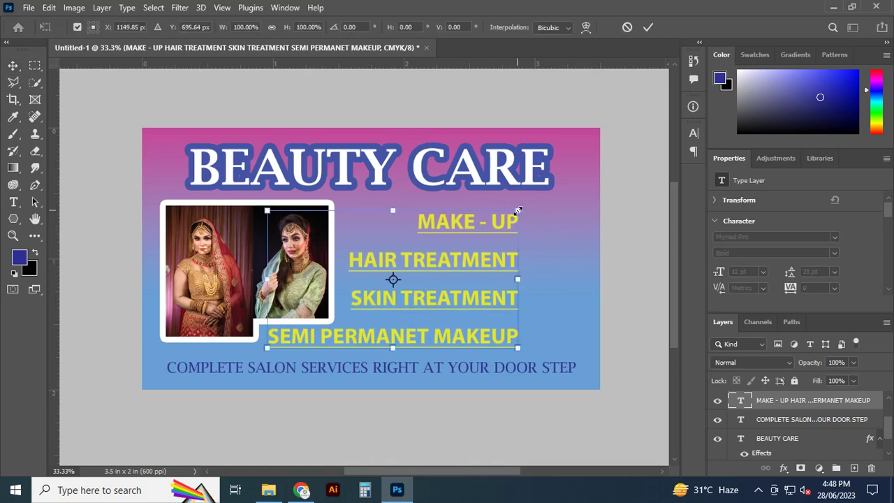
{"action": "left_click_drag", "start_coordinate": [519, 209], "coordinate": [547, 199]}
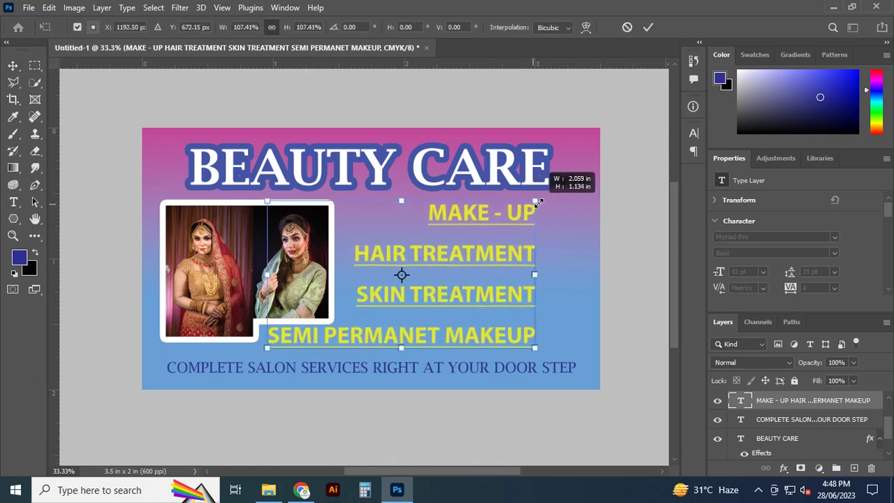
{"action": "left_click_drag", "start_coordinate": [550, 199], "coordinate": [541, 209]}
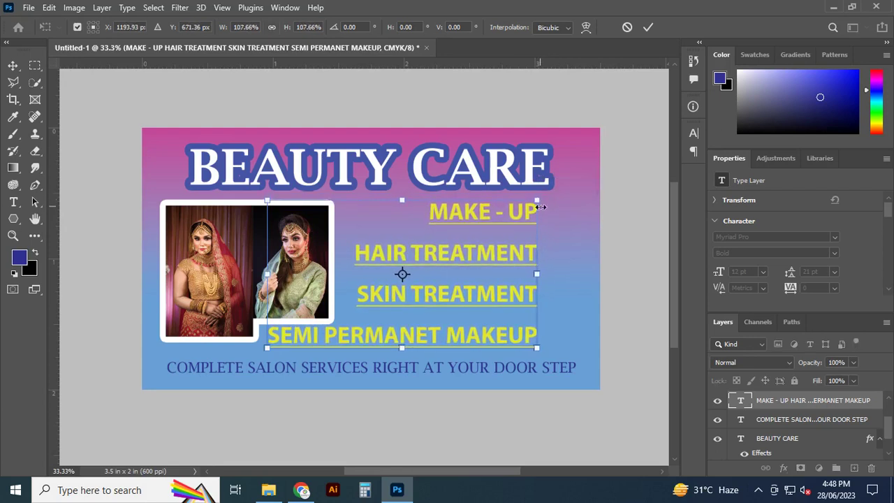
{"action": "key", "text": "Return"}
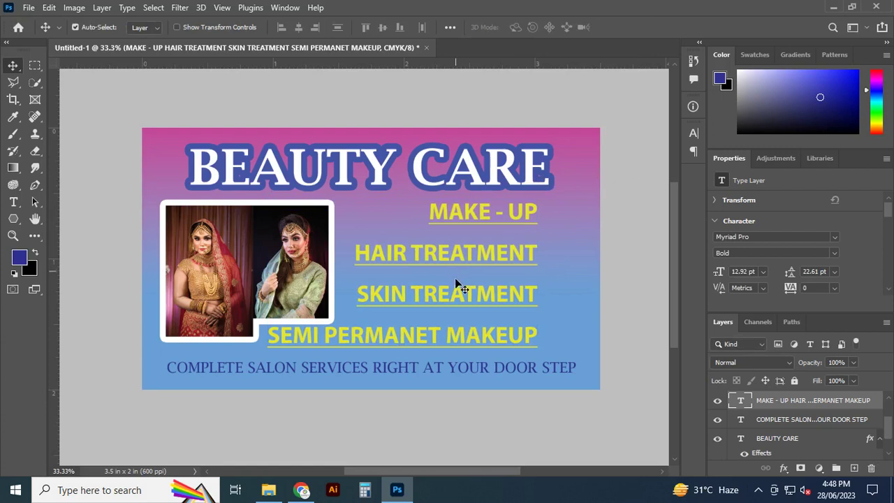
Shift the framed bridal photos and services list right together, then deselect all layers.
{"action": "left_click", "coordinate": [315, 279]}
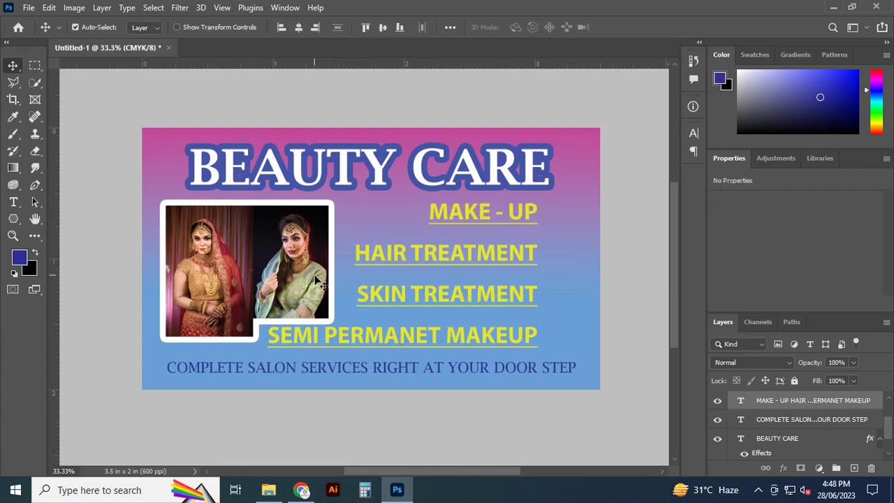
{"action": "key", "text": "shift+Right"}
{"action": "key", "text": "shift+Right"}
{"action": "key", "text": "shift+Right"}
{"action": "key", "text": "shift+Right"}
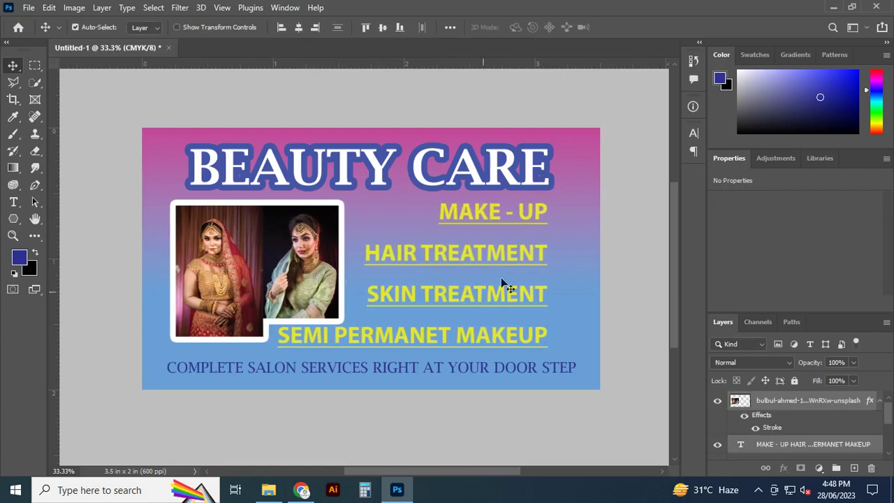
{"action": "left_click", "coordinate": [641, 274]}
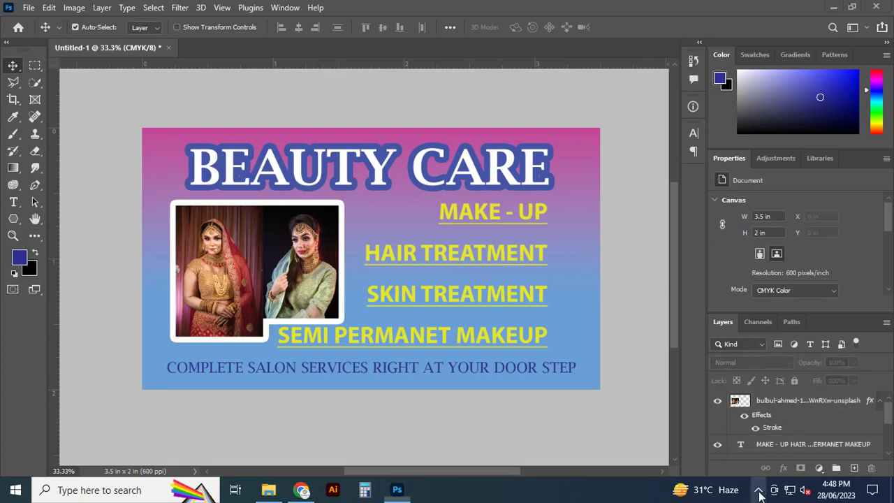